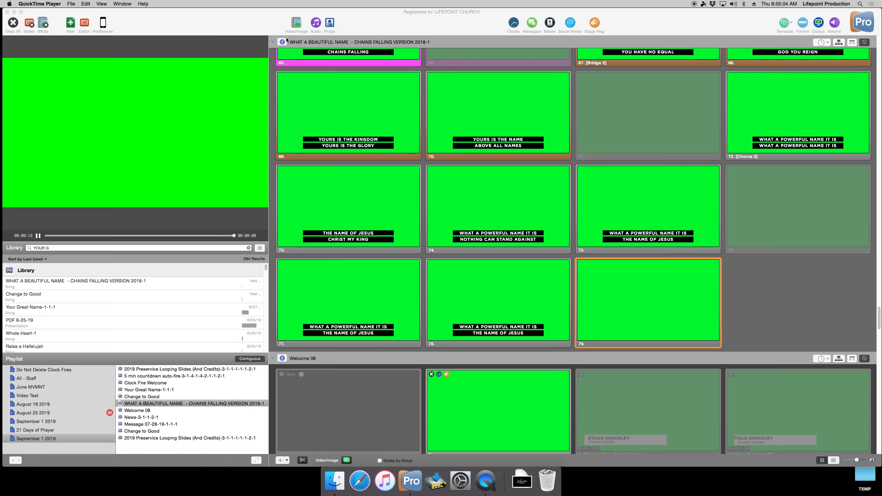
Step: Open the stage display configuration from the ProPresenter display preferences and select a layout further down the layout list
{"action": "left_click", "coordinate": [145, 24]}
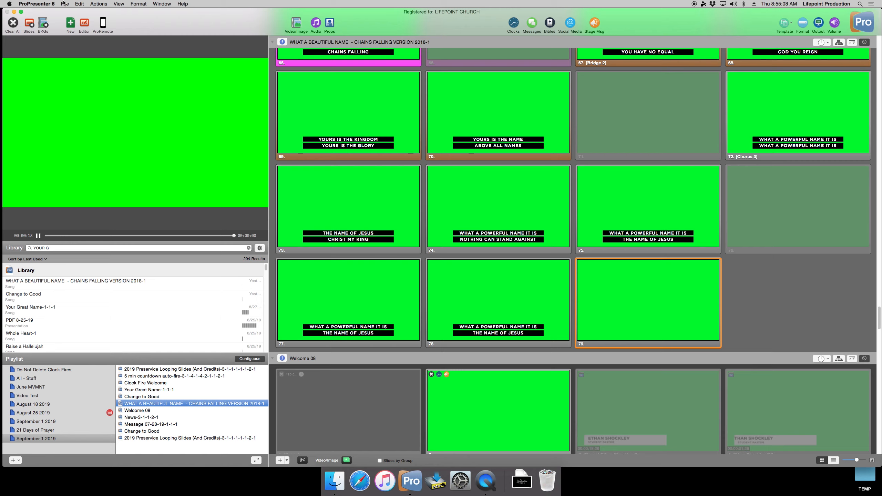
{"action": "left_click", "coordinate": [64, 4]}
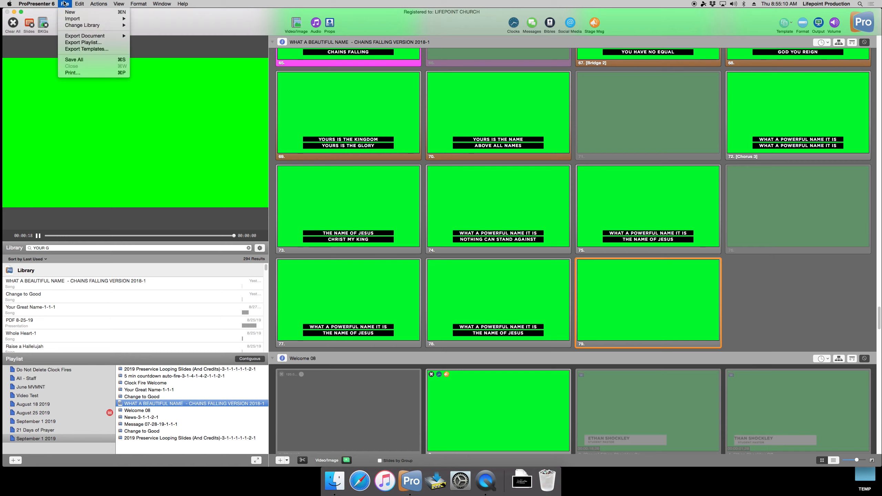
{"action": "left_click", "coordinate": [36, 23]}
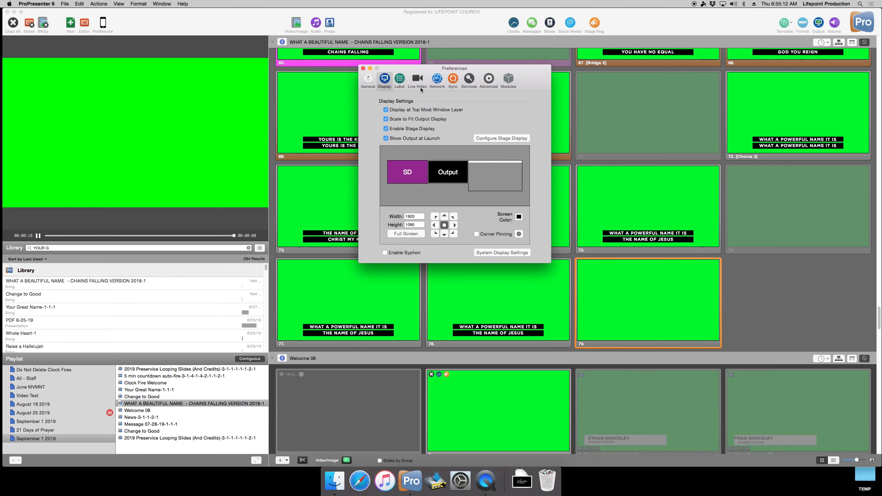
{"action": "left_click", "coordinate": [493, 138]}
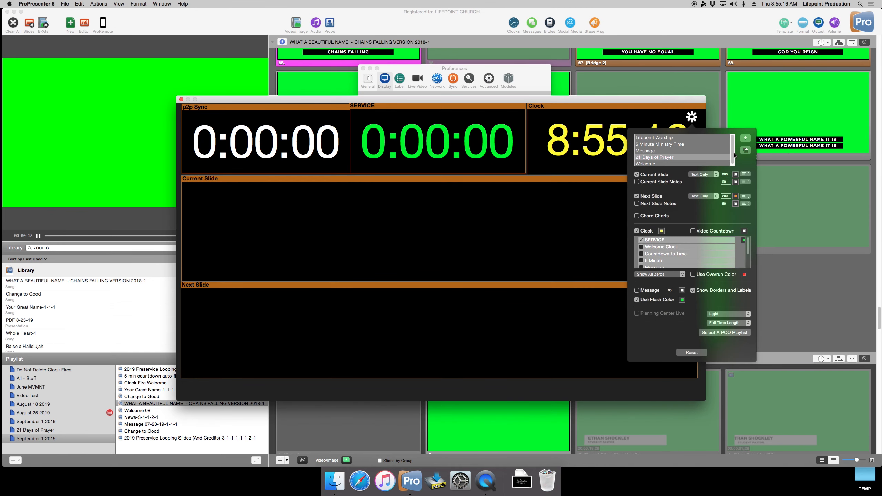
{"action": "scroll", "coordinate": [718, 159], "scroll_direction": "down", "scroll_amount": 1}
{"action": "left_click", "coordinate": [693, 163]}
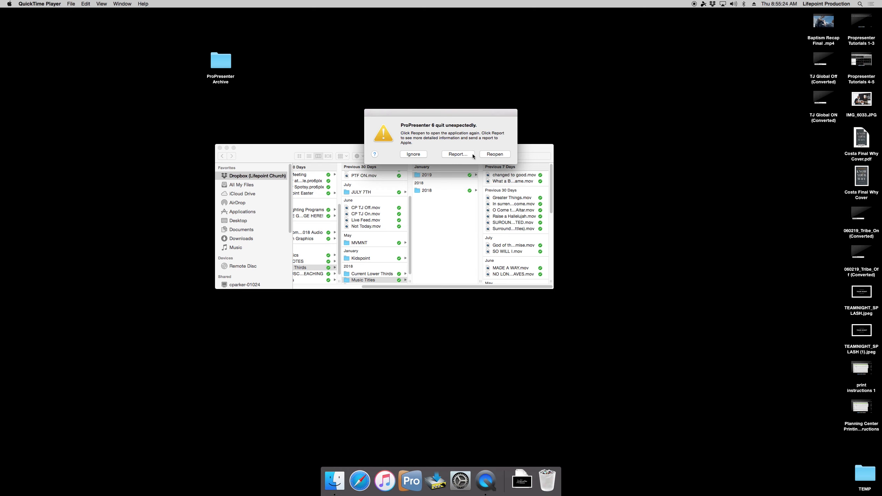
Step: Reopen ProPresenter and disable the stage display in the display preferences
{"action": "left_click", "coordinate": [493, 154]}
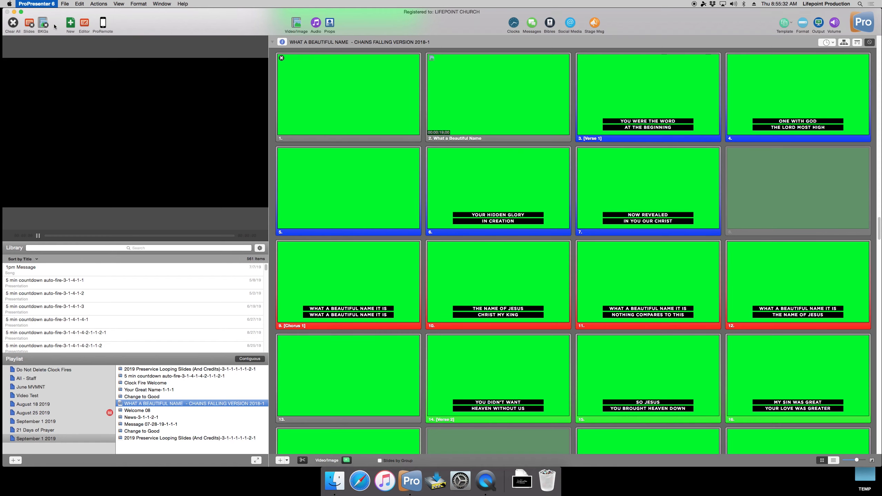
{"action": "key", "text": "super+comma"}
{"action": "left_click", "coordinate": [384, 81]}
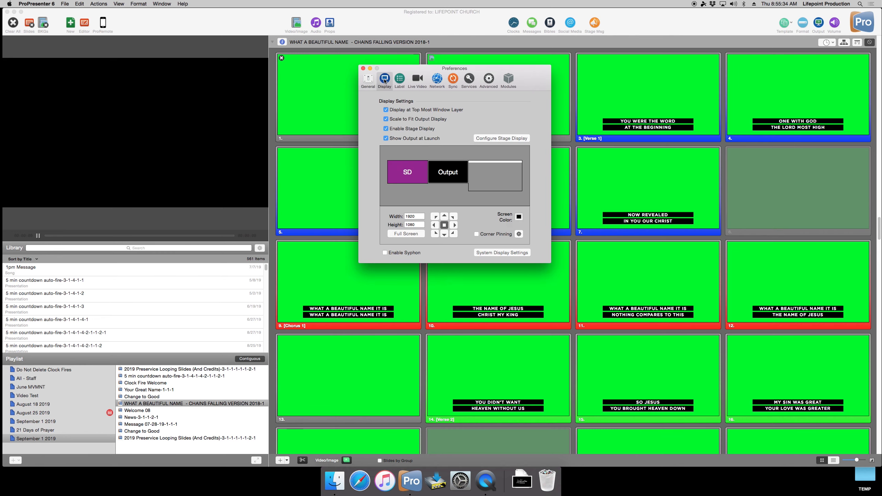
{"action": "left_click", "coordinate": [398, 132]}
Step: Open the stage display configuration and delete every layout except 21 Days of Prayer
{"action": "left_click", "coordinate": [501, 138]}
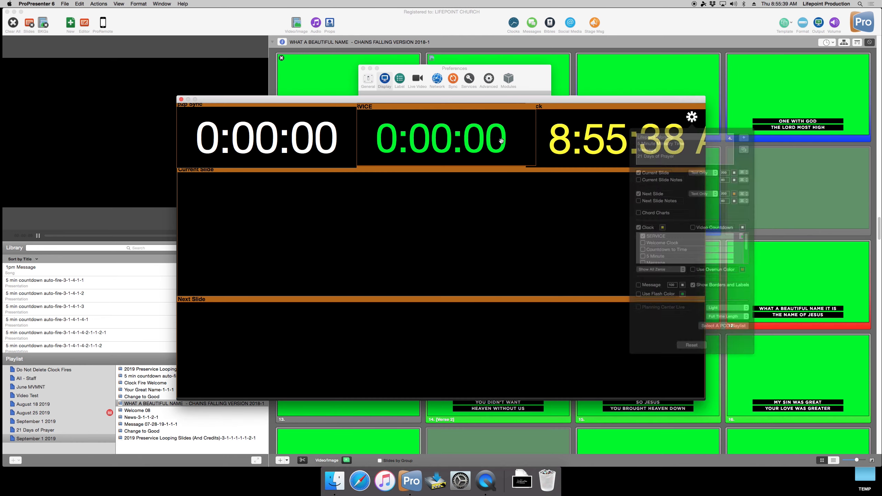
{"action": "key", "text": "BackSpace"}
{"action": "double_click", "coordinate": [651, 139]}
{"action": "key", "text": "BackSpace"}
{"action": "left_click", "coordinate": [653, 144]}
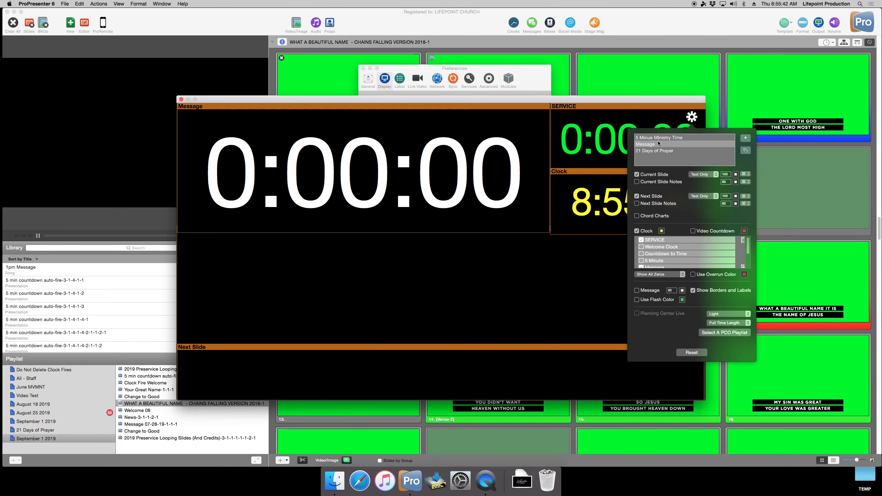
{"action": "key", "text": "BackSpace"}
{"action": "key", "text": "BackSpace"}
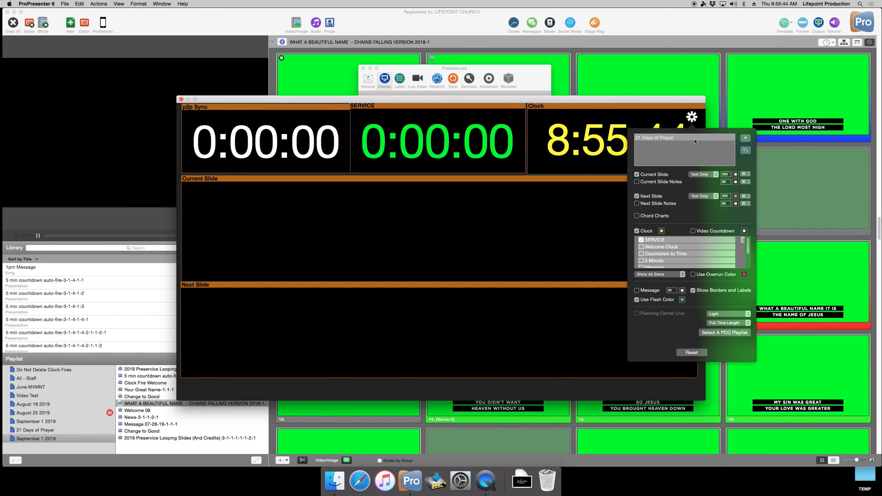
Step: Rename the 21 Days of Prayer layout as Worship Flow, and close the stage display configuration and preferences
{"action": "double_click", "coordinate": [693, 138]}
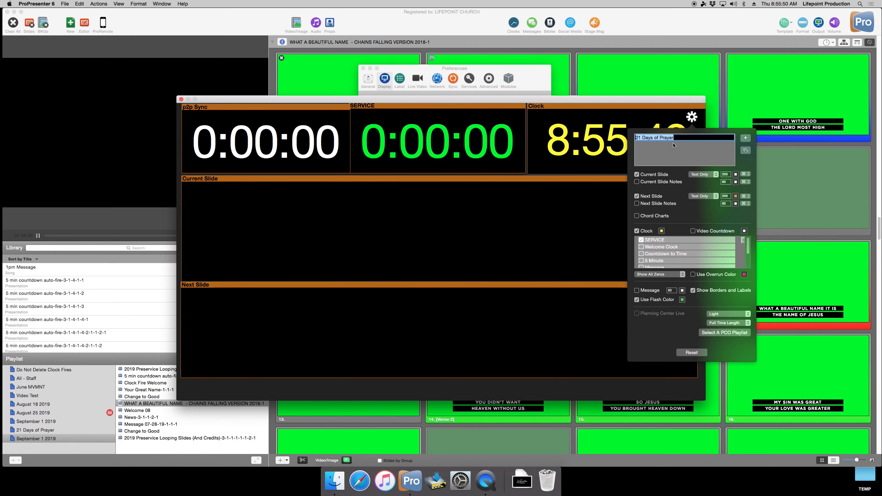
{"action": "key", "text": "BackSpace"}
{"action": "type", "text": "Worship Flow"}
{"action": "key", "text": "Return"}
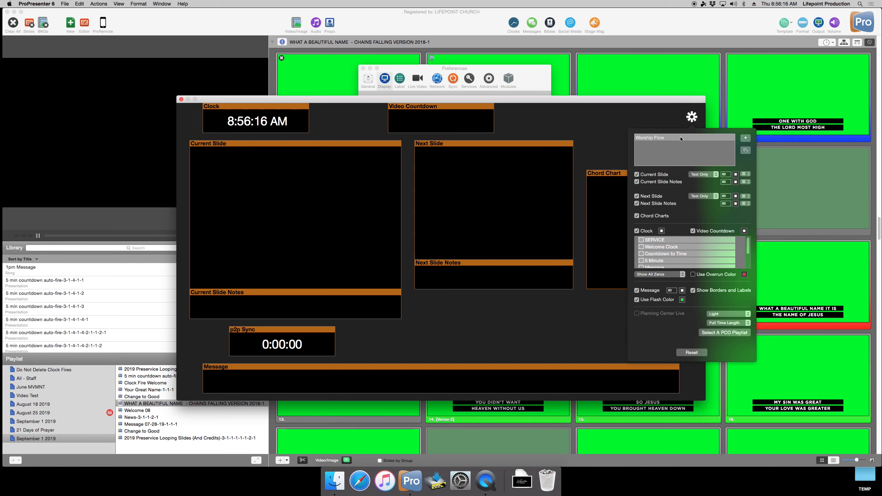
{"action": "left_click", "coordinate": [181, 100]}
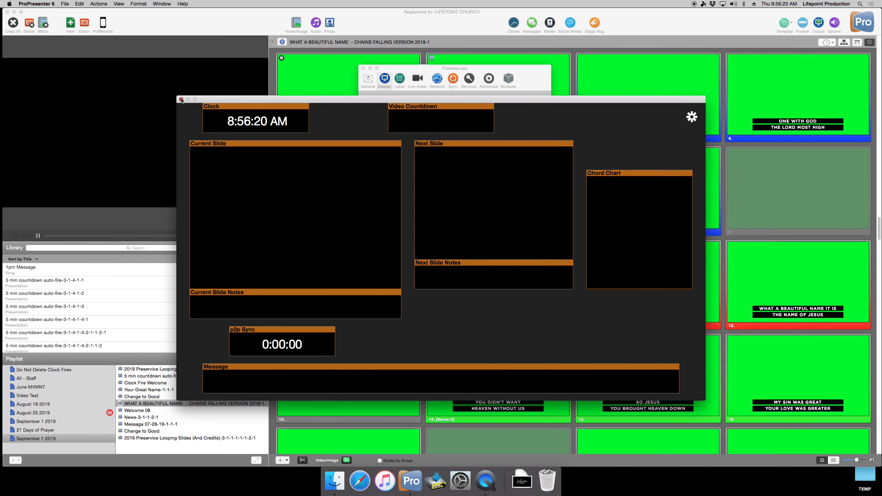
{"action": "left_click", "coordinate": [181, 100]}
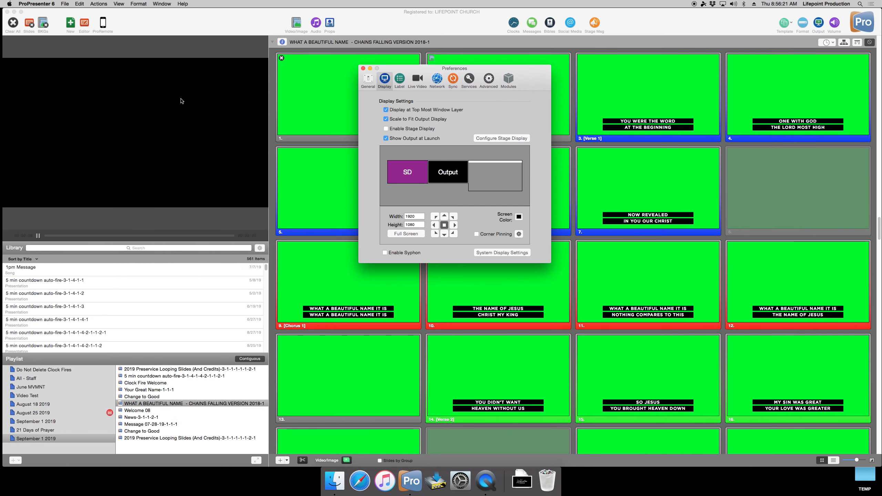
{"action": "left_click", "coordinate": [363, 68]}
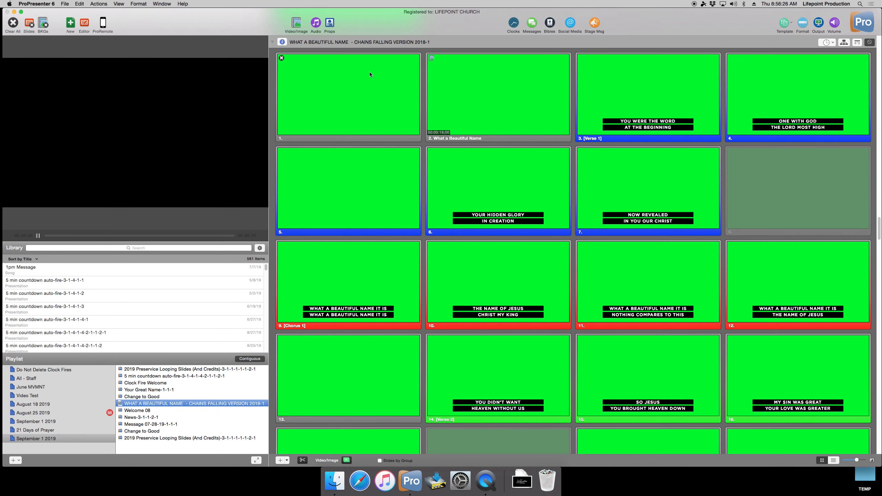
{"action": "left_click", "coordinate": [512, 23]}
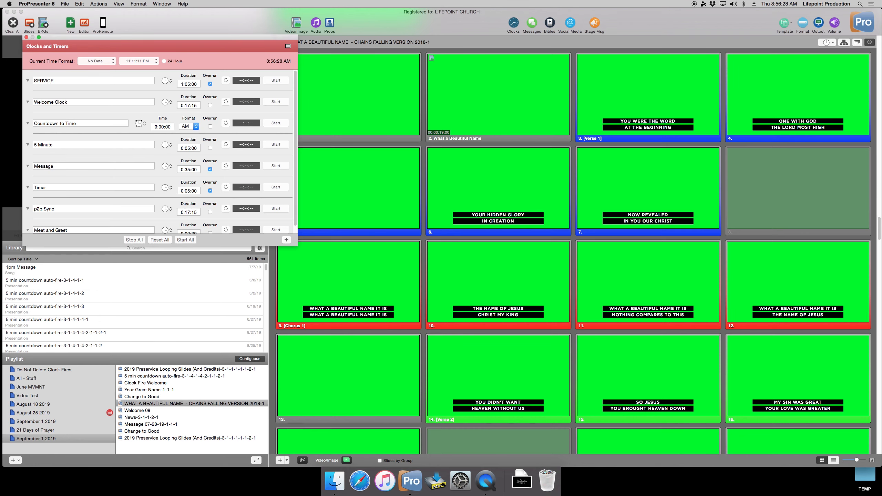
{"action": "left_click", "coordinate": [26, 37]}
{"action": "key", "text": "ctrl+c"}
{"action": "left_click", "coordinate": [26, 37]}
Step: Open Clocks and Timers and delete all existing timers, from SERVICE through Meet and Greet
{"action": "left_click", "coordinate": [126, 3]}
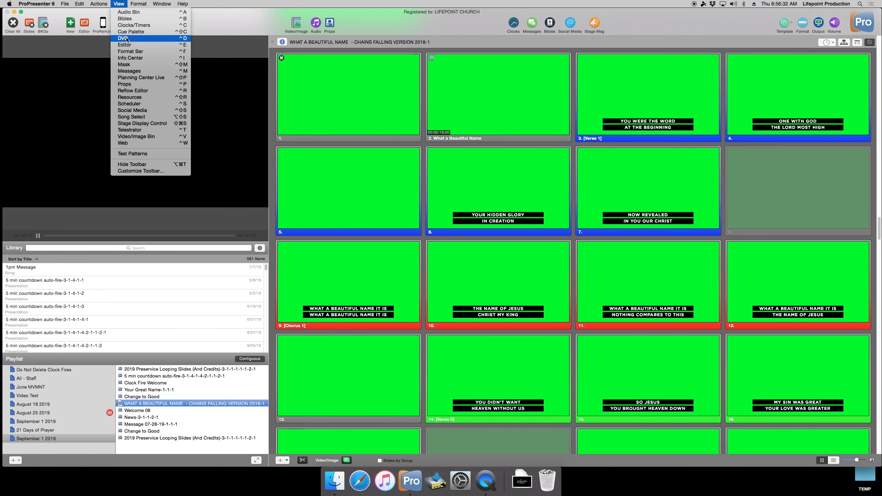
{"action": "left_click", "coordinate": [134, 26]}
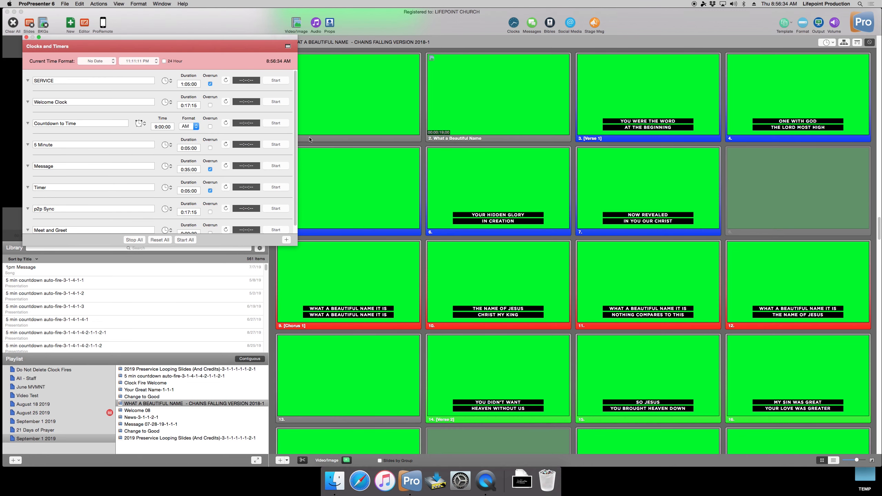
{"action": "left_click", "coordinate": [159, 83]}
{"action": "left_click", "coordinate": [144, 71]}
{"action": "left_click", "coordinate": [143, 72]}
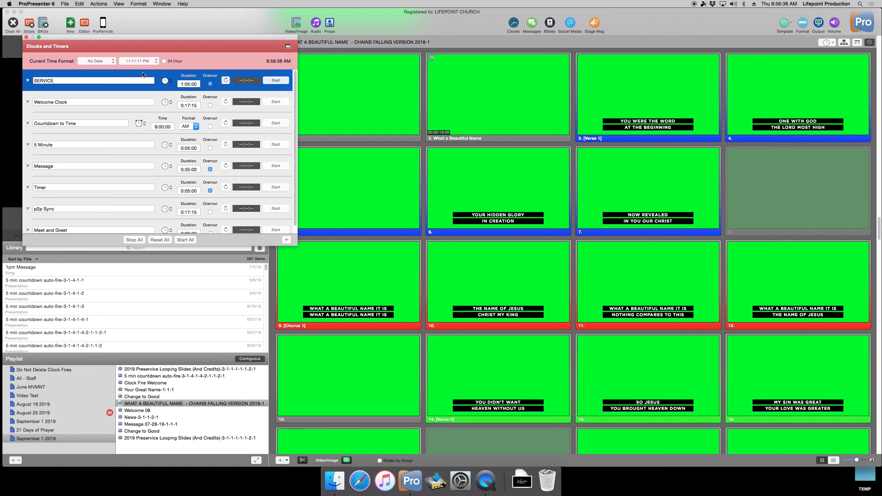
{"action": "key", "text": "Delete"}
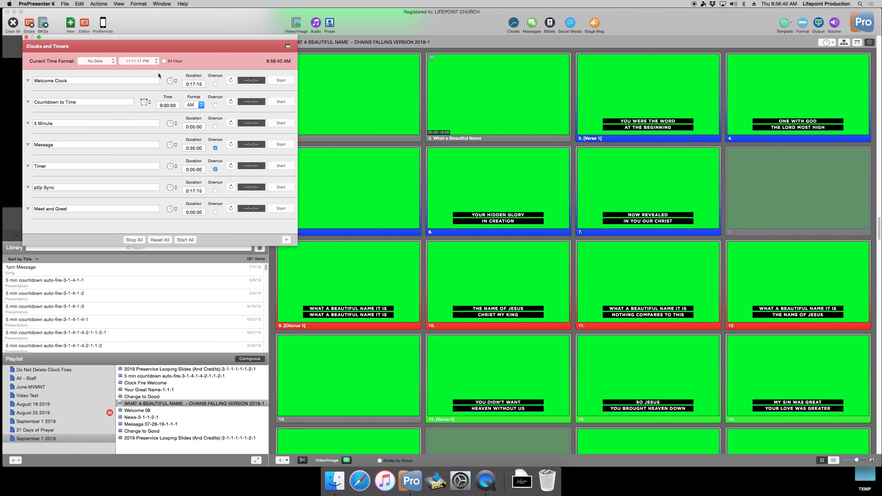
{"action": "left_click", "coordinate": [158, 73]}
{"action": "key", "text": "Delete"}
{"action": "left_click", "coordinate": [145, 73]}
{"action": "key", "text": "Delete"}
{"action": "left_click", "coordinate": [144, 73]}
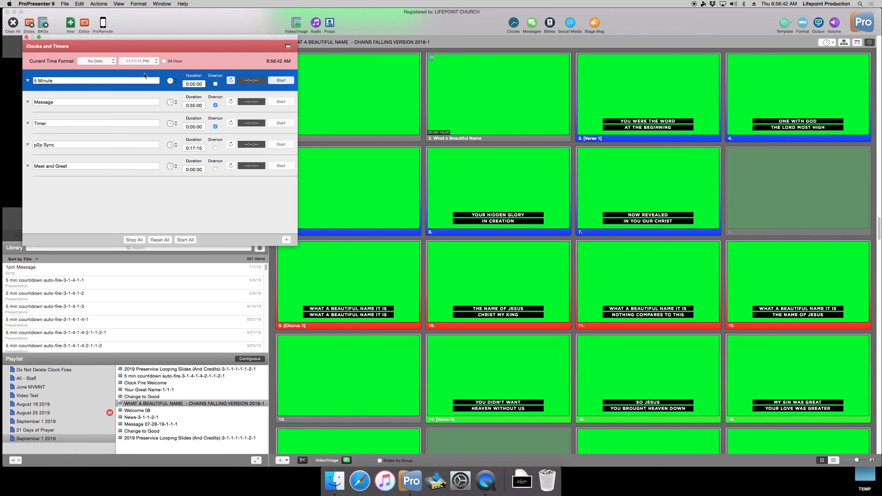
{"action": "key", "text": "Delete"}
{"action": "left_click", "coordinate": [144, 73]}
{"action": "key", "text": "Delete"}
{"action": "left_click", "coordinate": [144, 74]}
{"action": "key", "text": "Delete"}
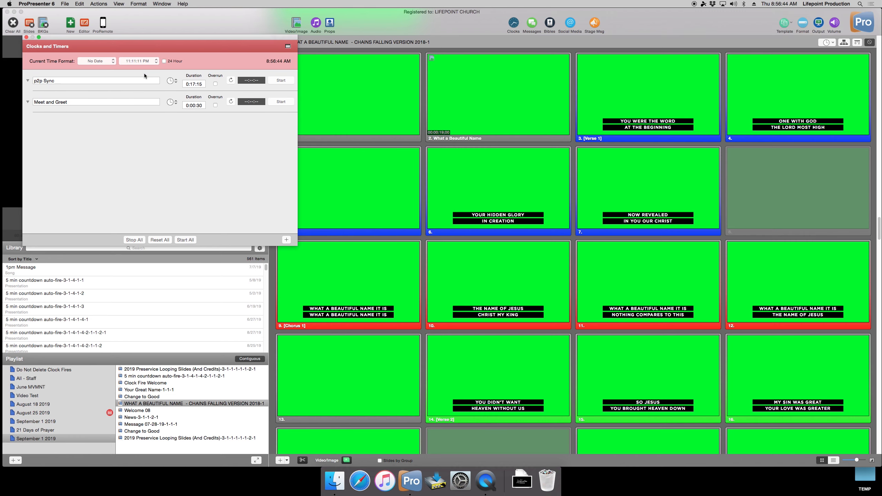
{"action": "left_click", "coordinate": [144, 74]}
{"action": "key", "text": "Delete"}
{"action": "left_click", "coordinate": [144, 75]}
{"action": "key", "text": "Delete"}
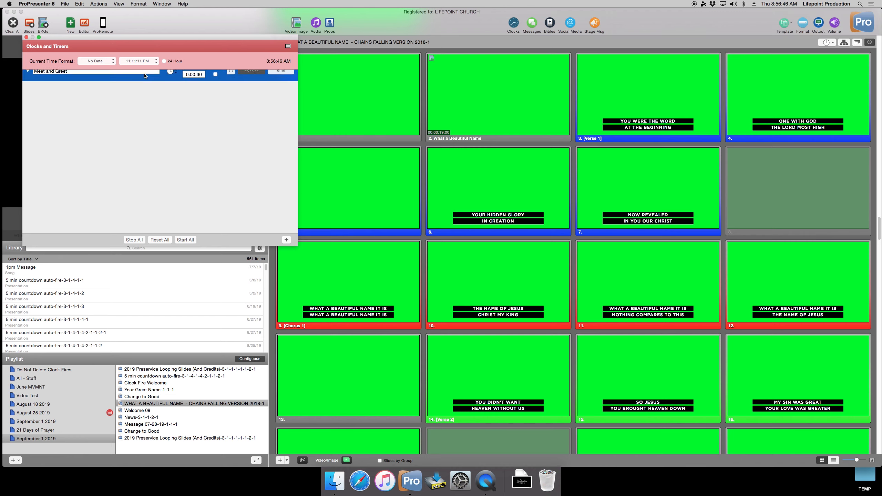
Step: Add a new timer, keep it as a Count Down Timer and name it Worship Flow
{"action": "left_click", "coordinate": [286, 239]}
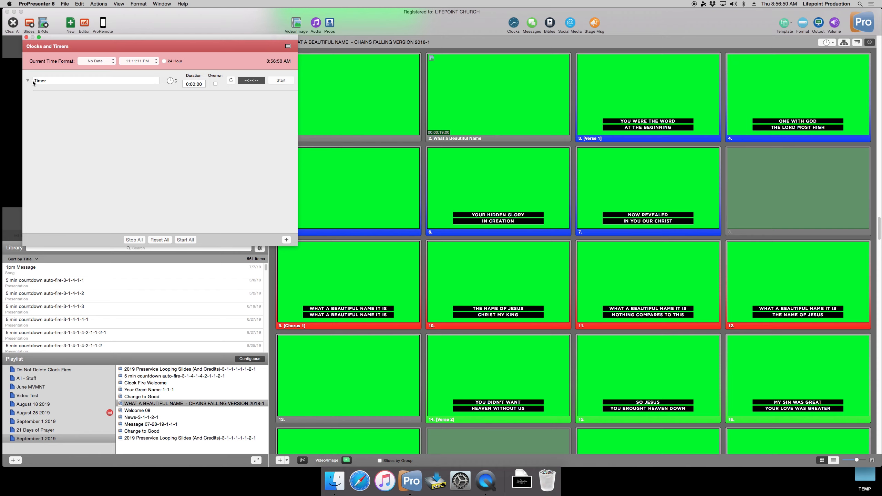
{"action": "left_click", "coordinate": [171, 82]}
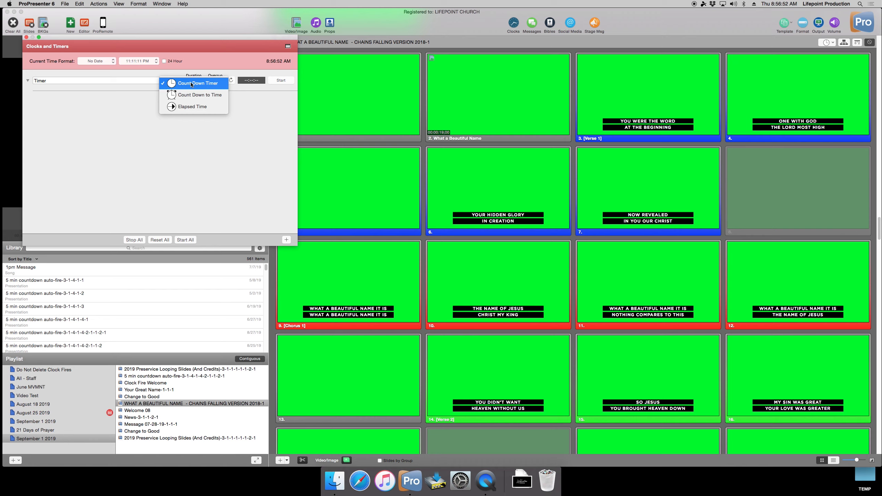
{"action": "left_click", "coordinate": [100, 82]}
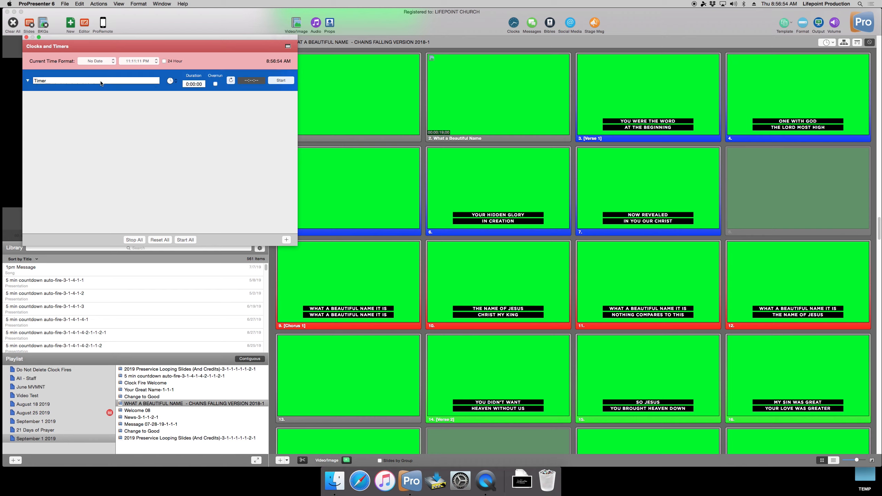
{"action": "left_click", "coordinate": [45, 81]}
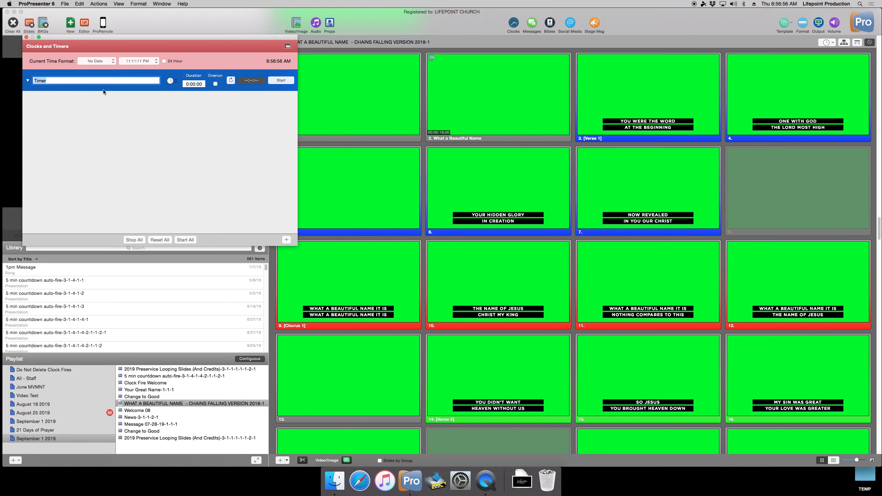
{"action": "type", "text": "Worship Flow"}
{"action": "key", "text": "Return"}
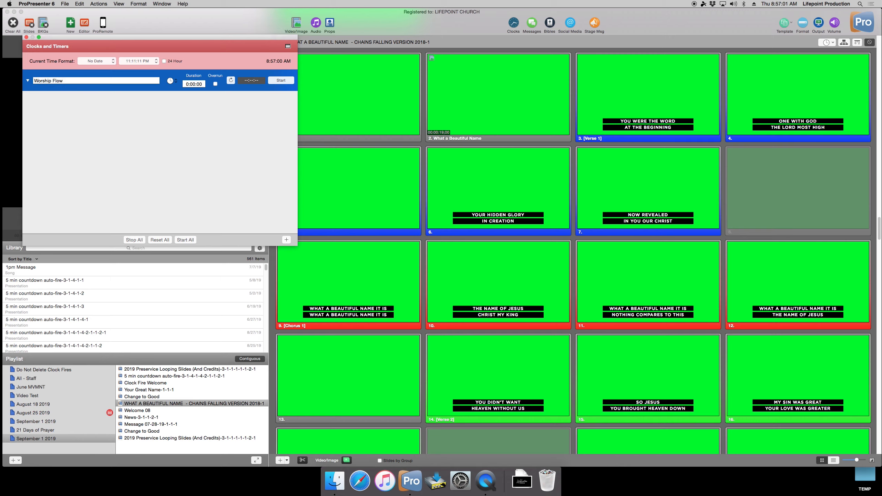
Step: Add a second timer and name it Welcome
{"action": "left_click", "coordinate": [286, 239]}
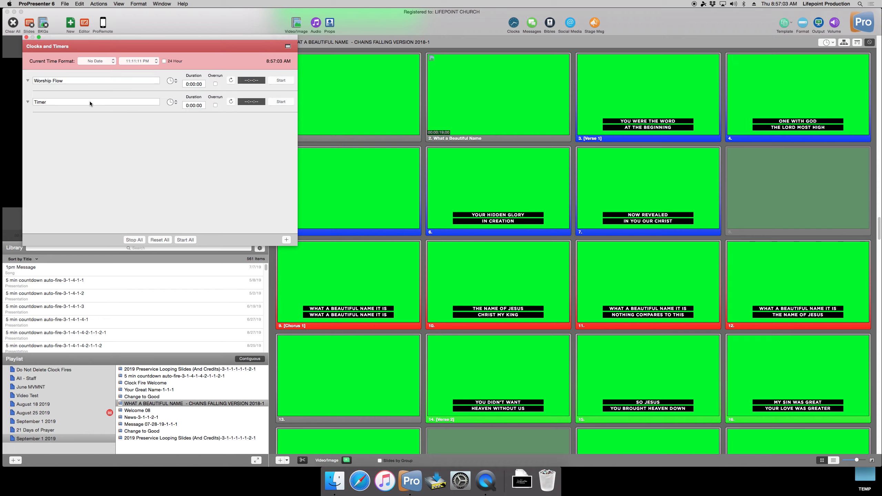
{"action": "double_click", "coordinate": [48, 101]}
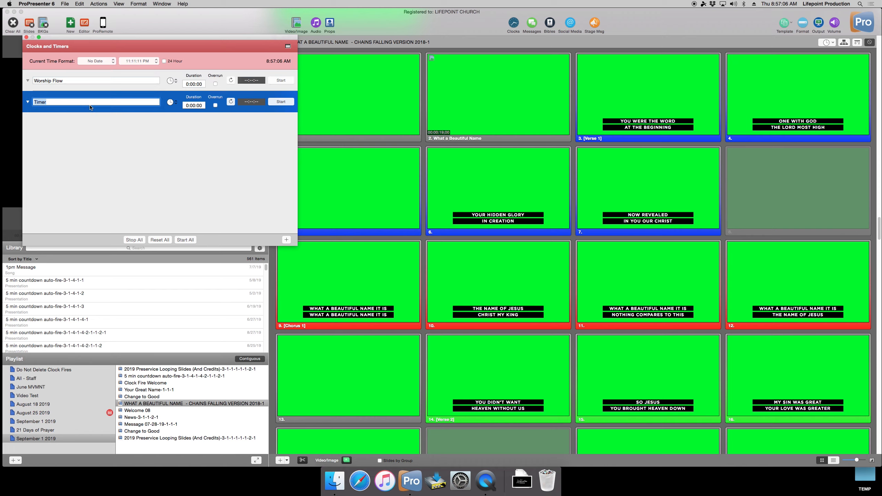
{"action": "type", "text": "Welcome"}
{"action": "key", "text": "Return"}
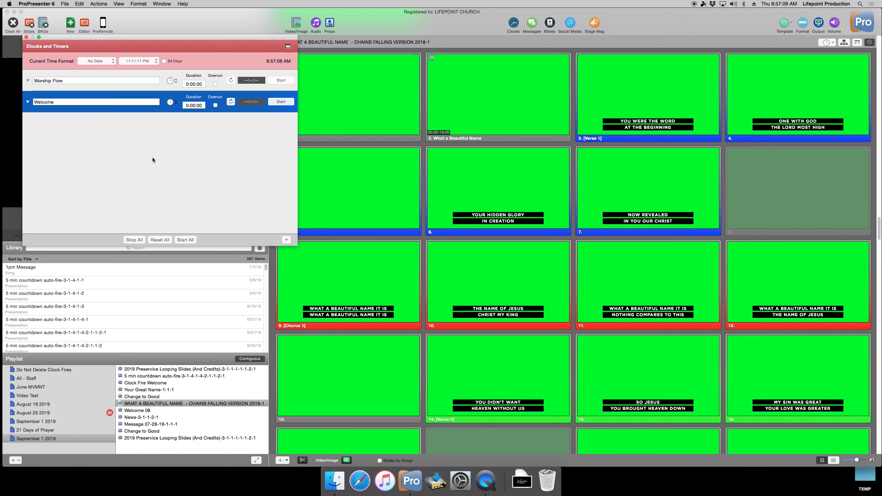
Step: Add a third timer and name it Service
{"action": "left_click", "coordinate": [285, 240]}
{"action": "left_click", "coordinate": [81, 125]}
{"action": "left_click", "coordinate": [75, 124]}
{"action": "type", "text": "Service"}
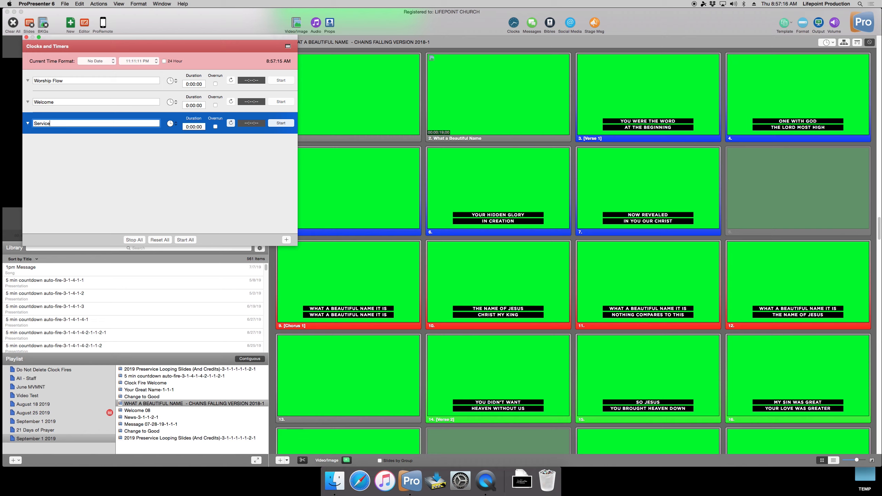
{"action": "key", "text": "Return"}
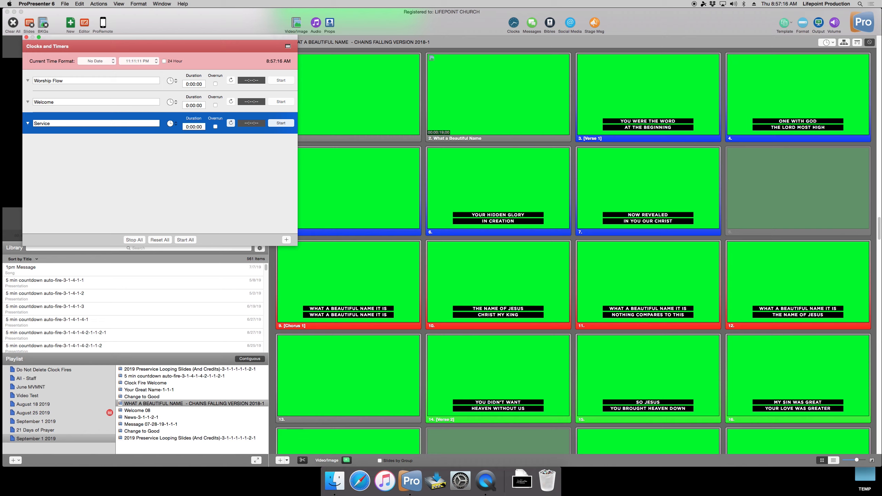
Step: Add a fourth timer and name it Message
{"action": "left_click", "coordinate": [285, 240]}
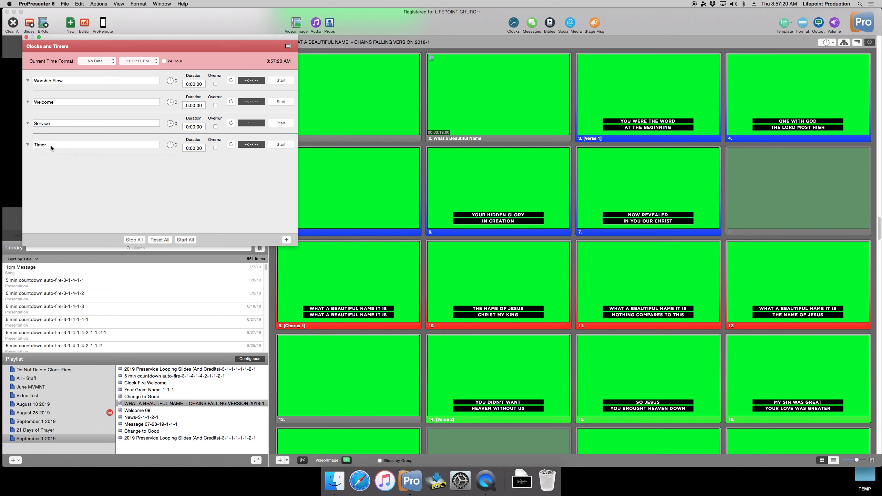
{"action": "left_click", "coordinate": [51, 145]}
{"action": "double_click", "coordinate": [42, 144]}
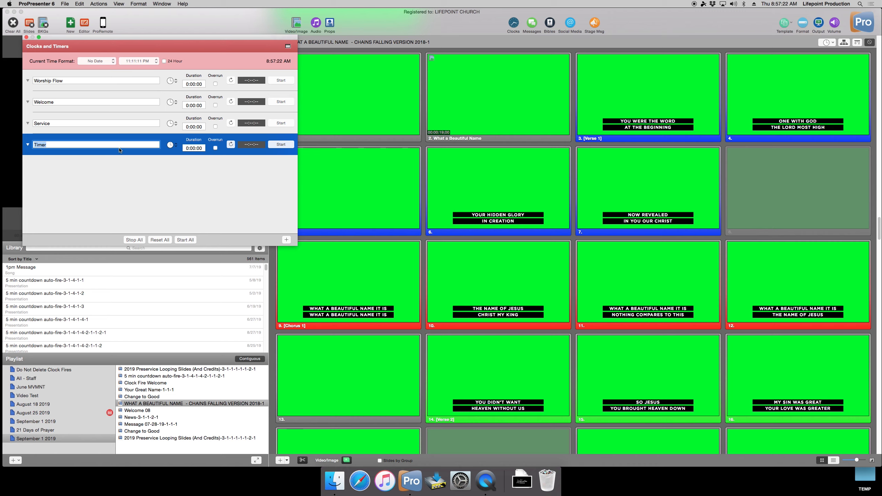
{"action": "type", "text": "Message"}
{"action": "key", "text": "Return"}
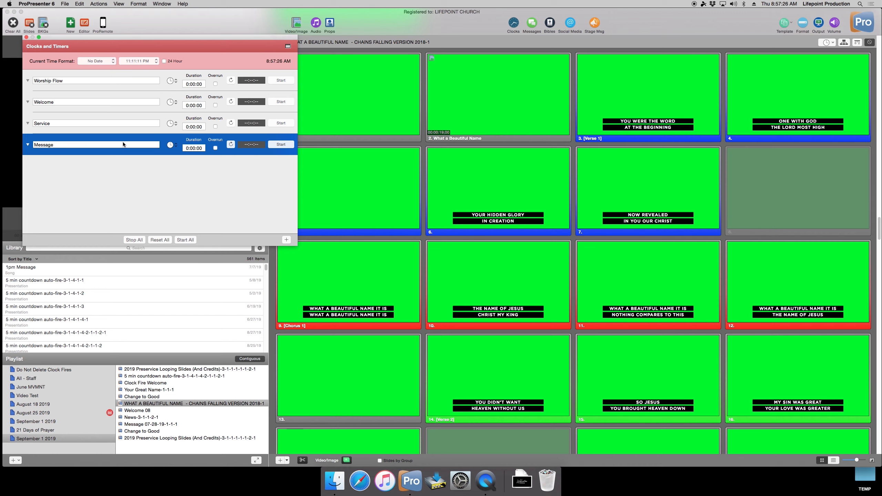
Step: Add a fifth timer and name it Meet and Greet
{"action": "left_click", "coordinate": [286, 240]}
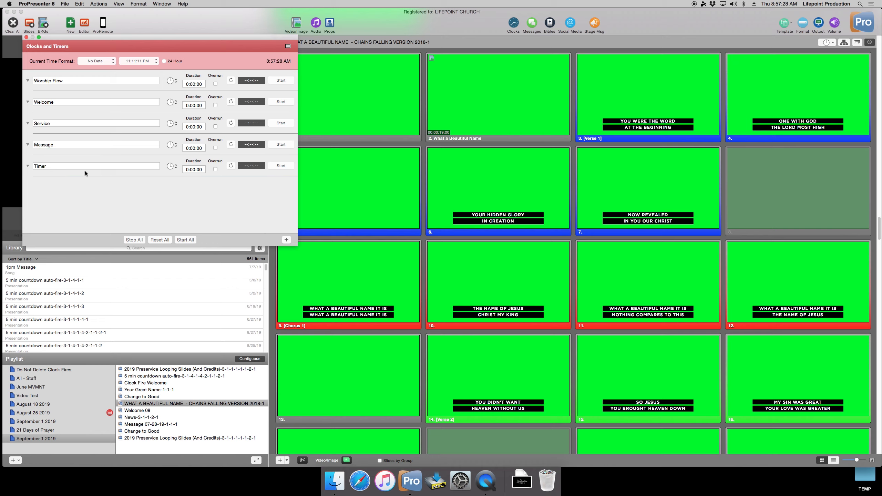
{"action": "left_click", "coordinate": [41, 168]}
{"action": "double_click", "coordinate": [46, 166]}
{"action": "type", "text": "Meet and Greet"}
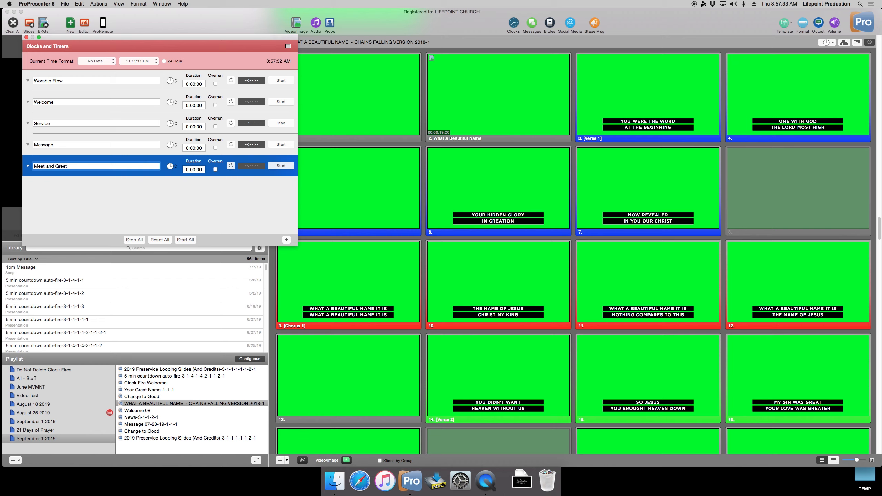
{"action": "key", "text": "Return"}
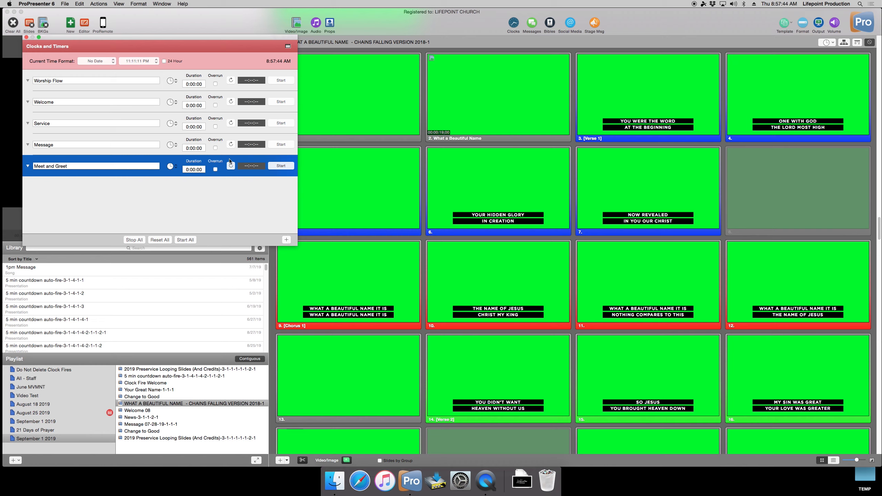
Step: Set the Worship Flow timer's duration to 0:08:18
{"action": "double_click", "coordinate": [193, 85]}
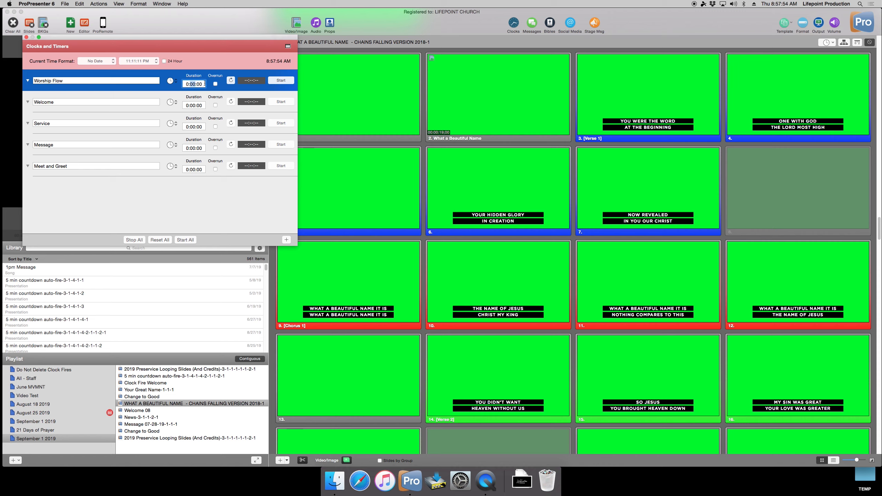
{"action": "type", "text": "08"}
{"action": "key", "text": "BackSpace"}
{"action": "key", "text": "BackSpace"}
{"action": "type", "text": "18"}
{"action": "key", "text": "Return"}
Step: Set the Welcome timer's duration to 0:03:00
{"action": "left_click", "coordinate": [195, 106]}
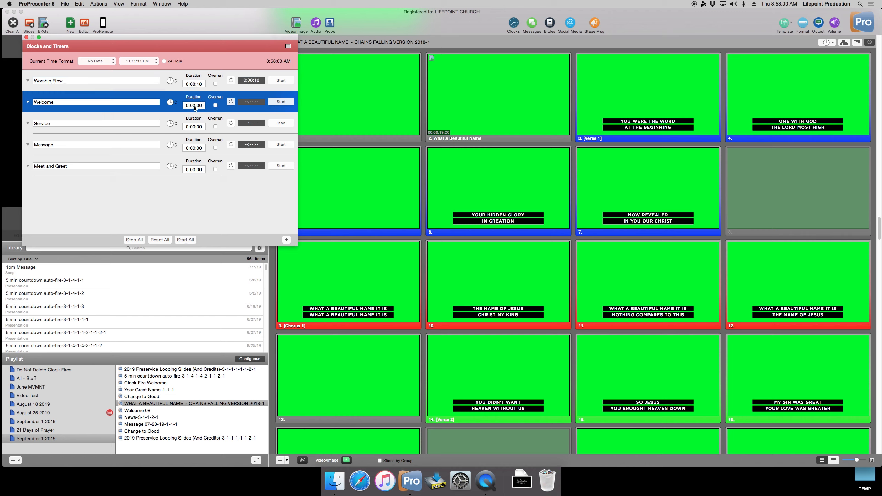
{"action": "key", "text": "BackSpace"}
{"action": "type", "text": "3"}
{"action": "key", "text": "Return"}
Step: Set the Service timer's duration to 70 minutes
{"action": "left_click", "coordinate": [192, 127]}
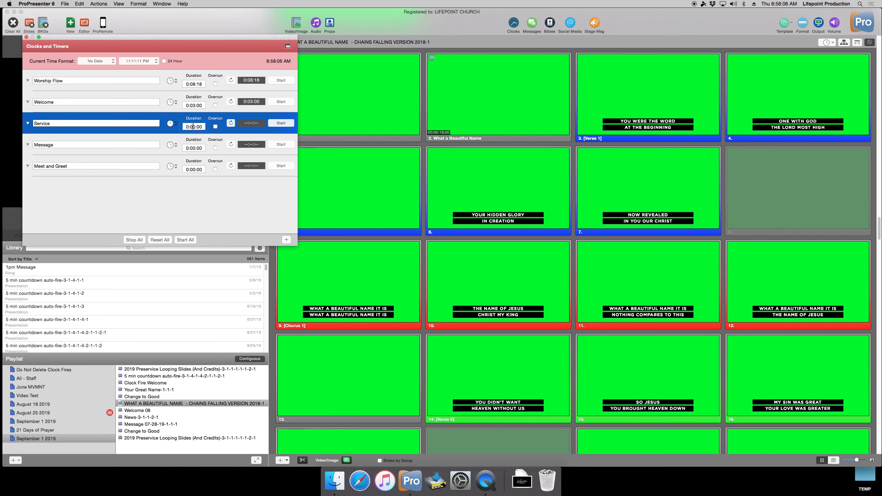
{"action": "double_click", "coordinate": [193, 127]}
{"action": "type", "text": "70"}
{"action": "key", "text": "Return"}
Step: Set the Message timer's duration to 0:39:23
{"action": "left_click", "coordinate": [195, 150]}
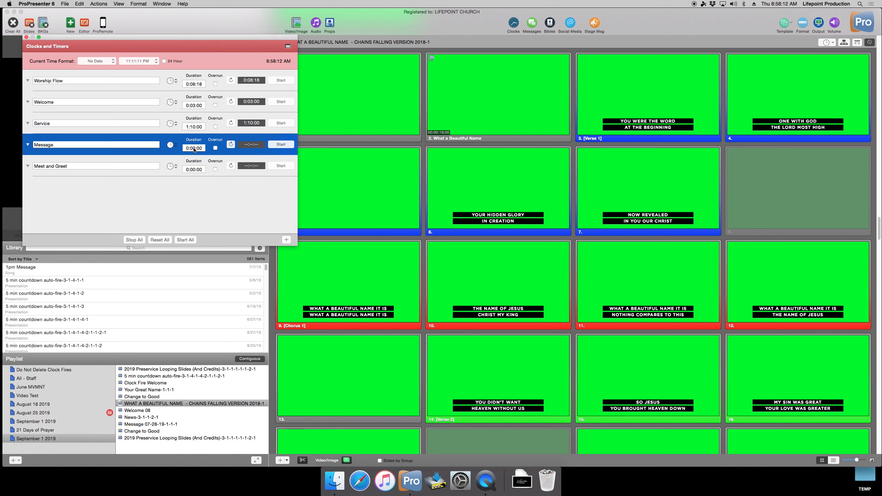
{"action": "double_click", "coordinate": [194, 148]}
{"action": "type", "text": "39:"}
{"action": "type", "text": "23"}
{"action": "key", "text": "Return"}
Step: Set the seconds of the Meet and Greet timer's duration to 30 and close Clocks and Timers
{"action": "left_click", "coordinate": [199, 171]}
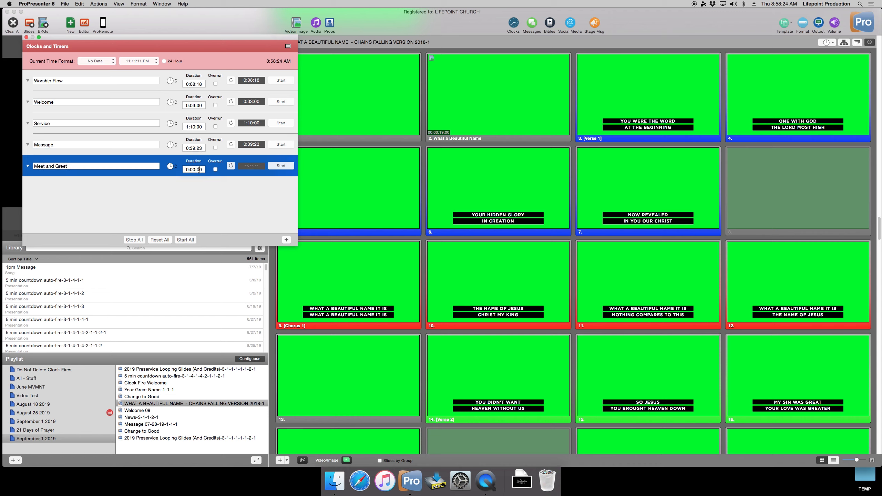
{"action": "double_click", "coordinate": [199, 169]}
{"action": "type", "text": "30"}
{"action": "key", "text": "Return"}
{"action": "left_click", "coordinate": [27, 38]}
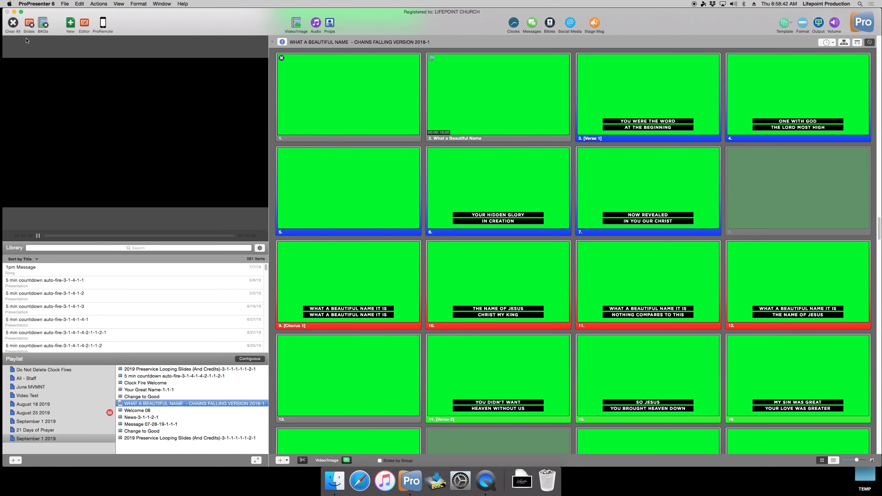
Step: Open the stage display configuration and hide Current Slide Notes, Next Slide Notes, Chord Charts, Video Countdown and Message in the Worship Flow layout
{"action": "left_click", "coordinate": [37, 4]}
{"action": "left_click", "coordinate": [35, 23]}
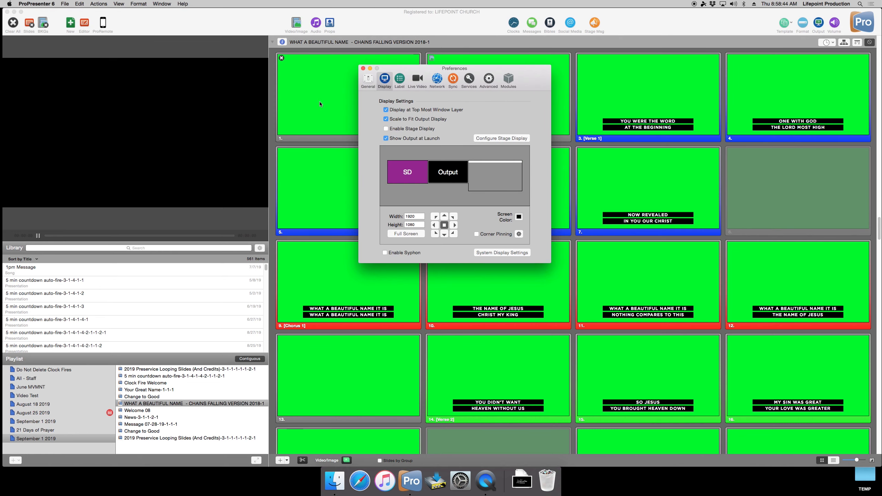
{"action": "left_click", "coordinate": [494, 138]}
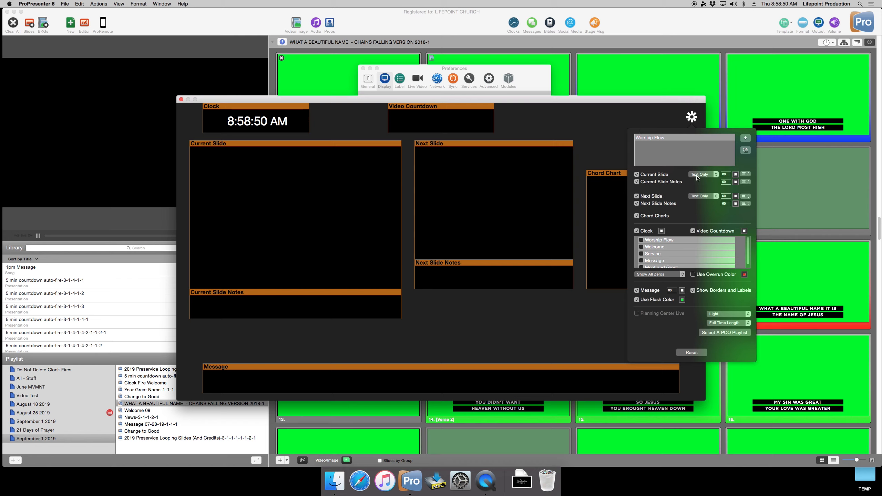
{"action": "left_click", "coordinate": [725, 172]}
{"action": "left_click", "coordinate": [655, 182]}
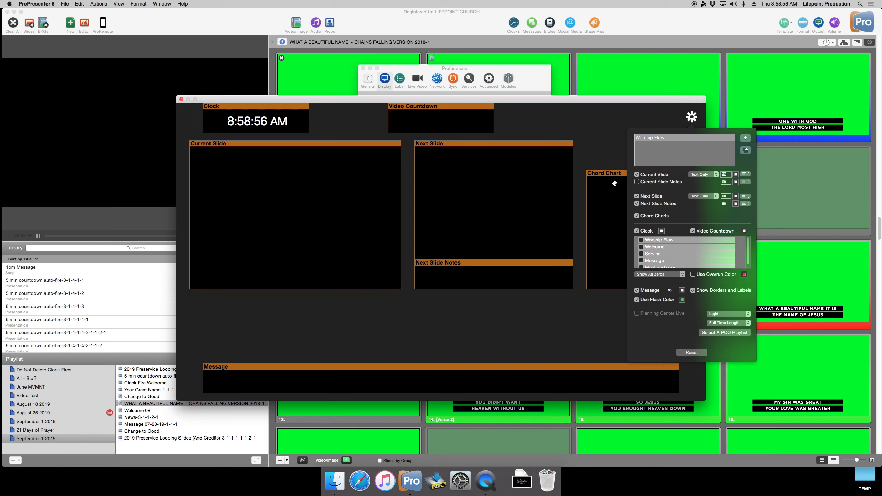
{"action": "left_click", "coordinate": [653, 205]}
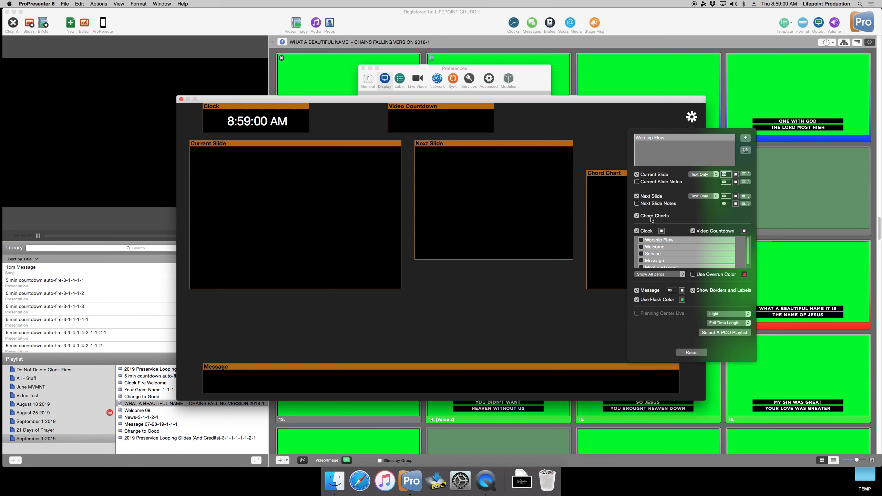
{"action": "left_click", "coordinate": [653, 216]}
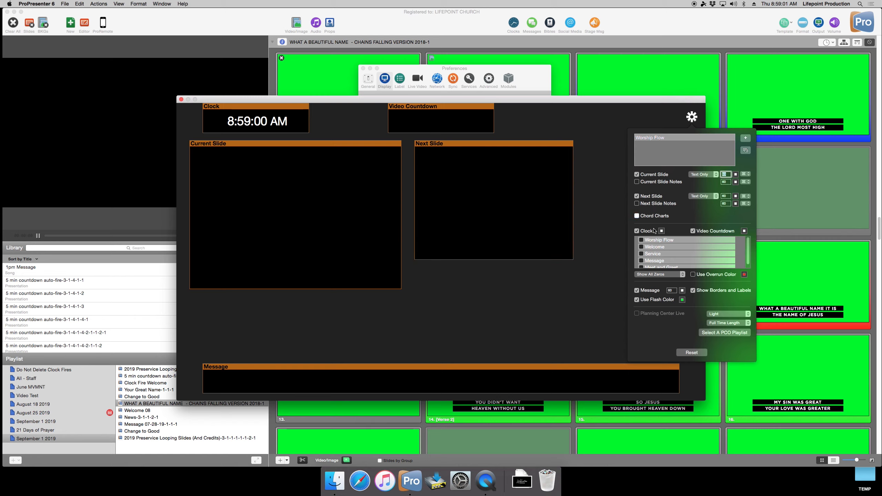
{"action": "left_click", "coordinate": [693, 231]}
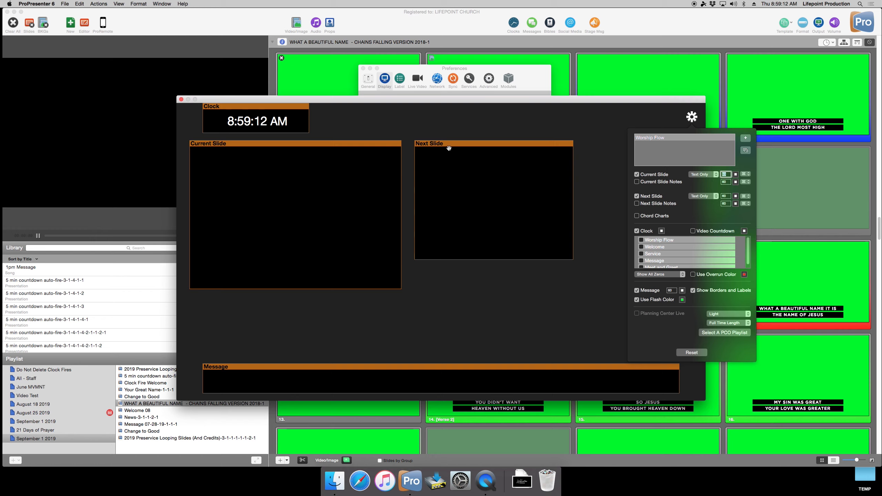
{"action": "left_click", "coordinate": [653, 290]}
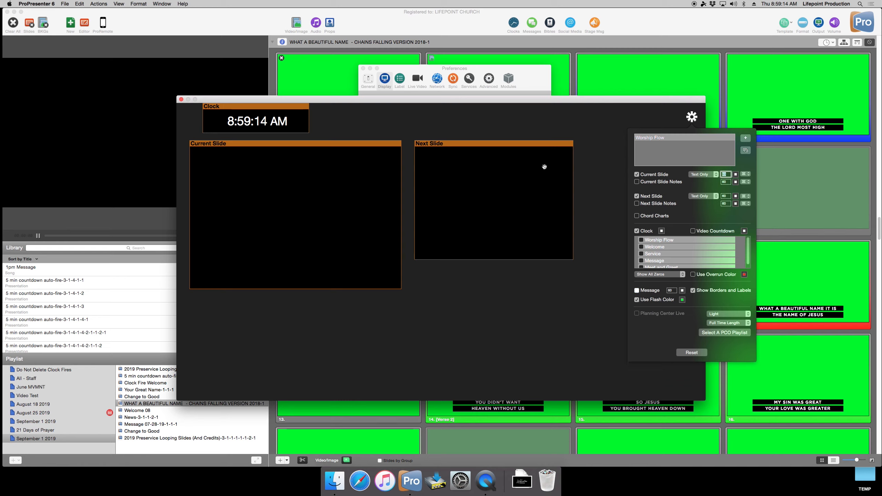
Step: Place the Next Slide box along the layout's bottom edge and Current Slide directly above it, stretching both across the full width
{"action": "left_click_drag", "start_coordinate": [532, 141], "coordinate": [295, 320]}
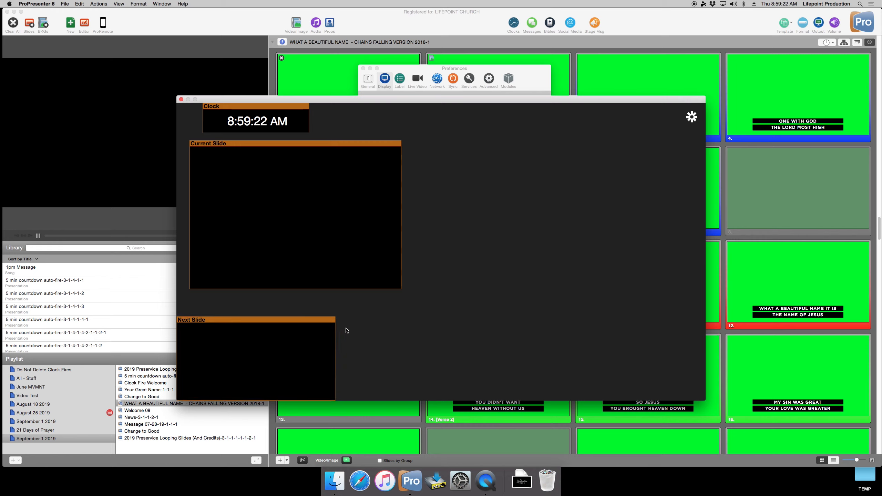
{"action": "left_click_drag", "start_coordinate": [334, 330], "coordinate": [705, 333]}
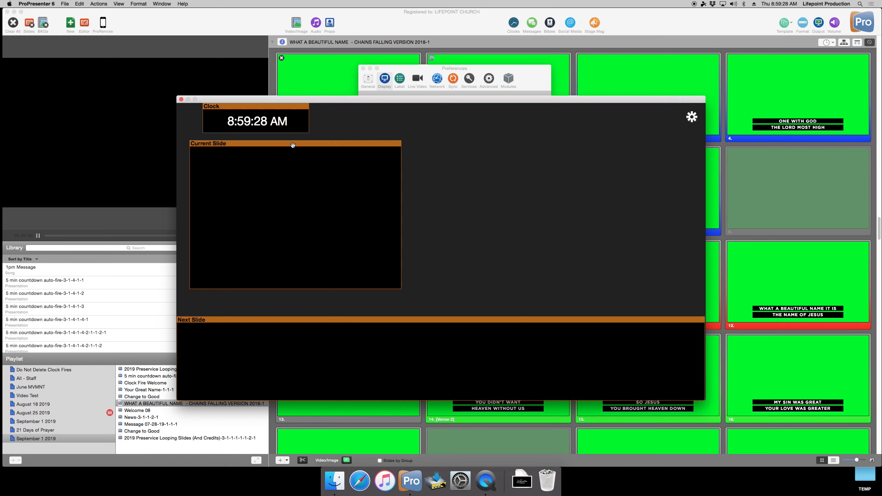
{"action": "left_click_drag", "start_coordinate": [290, 150], "coordinate": [281, 172]}
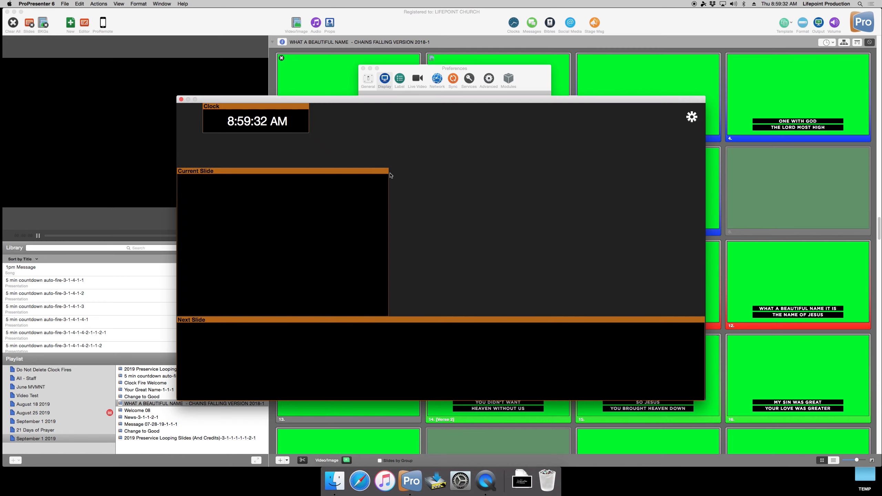
{"action": "left_click_drag", "start_coordinate": [388, 167], "coordinate": [704, 174]}
Step: Trigger slides 4, 12 and 11 of the song to preview their lyrics in the stage layout
{"action": "left_click", "coordinate": [763, 136]}
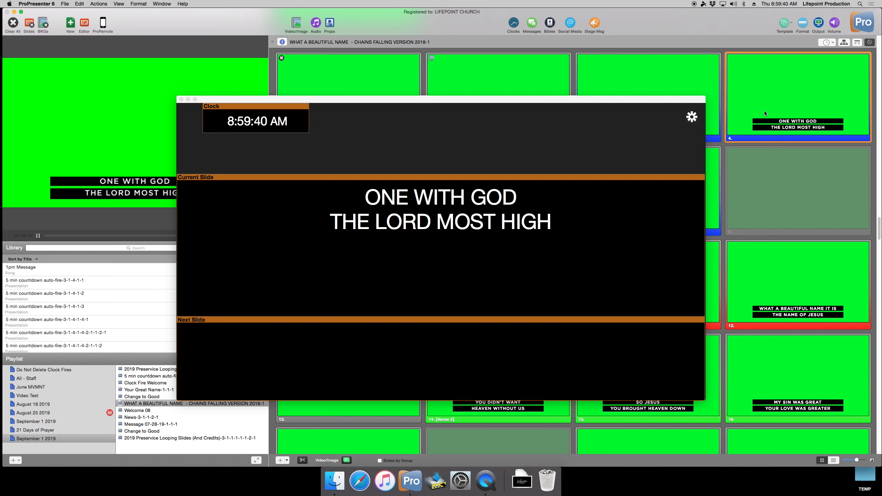
{"action": "left_click", "coordinate": [776, 261]}
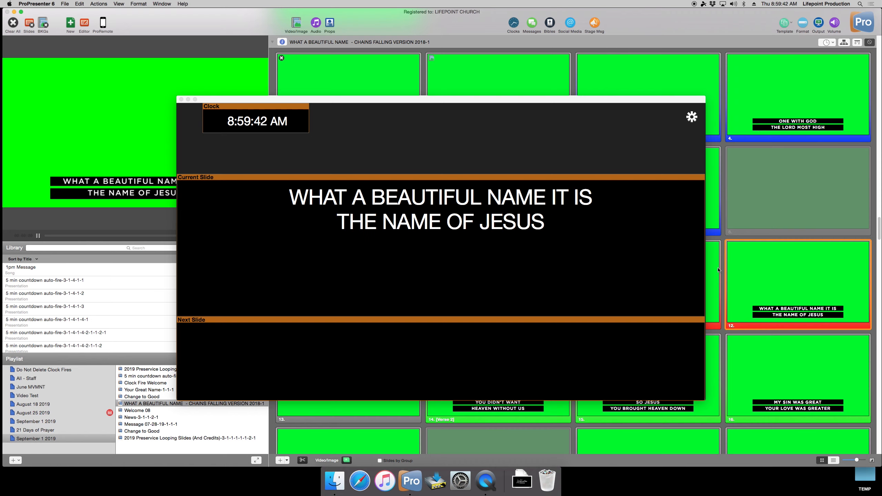
{"action": "left_click", "coordinate": [716, 271]}
Step: Set the text size of both Current Slide and Next Slide to 200
{"action": "left_click", "coordinate": [692, 116]}
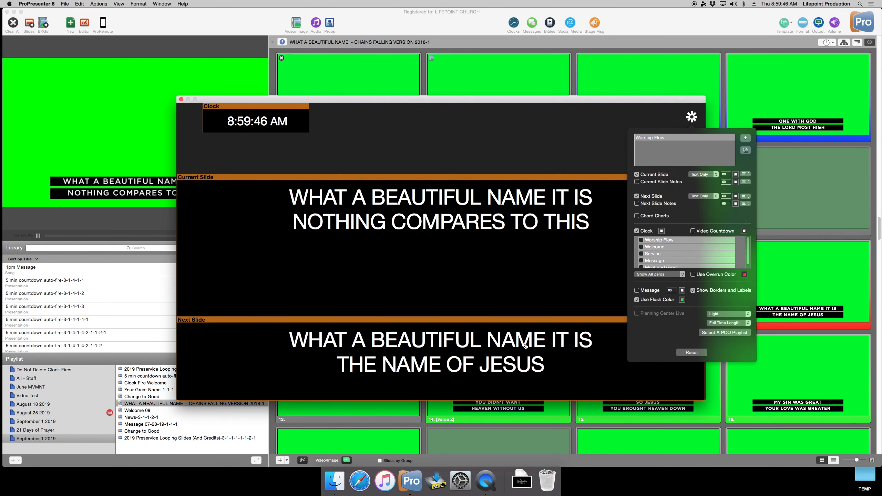
{"action": "left_click", "coordinate": [729, 173]}
{"action": "type", "text": "200"}
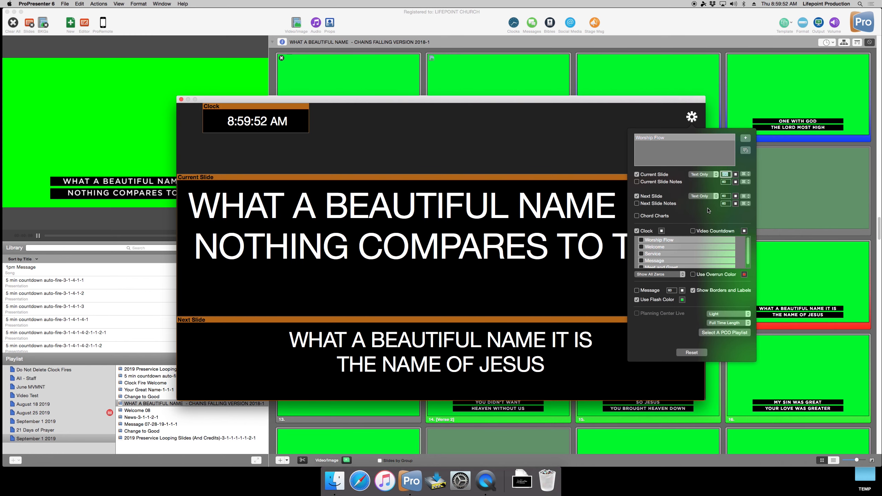
{"action": "left_click", "coordinate": [729, 197]}
{"action": "type", "text": "200"}
{"action": "key", "text": "Return"}
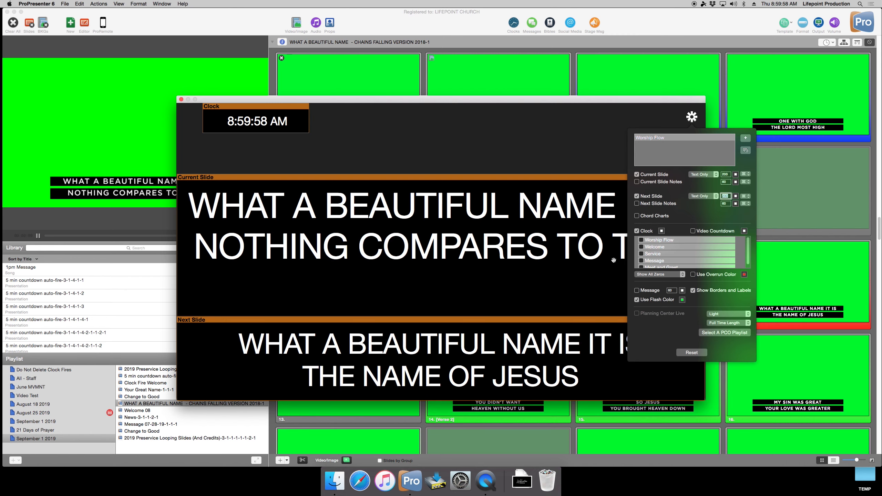
Step: Change the Next Slide text color to Orange and close the color picker
{"action": "left_click", "coordinate": [735, 197]}
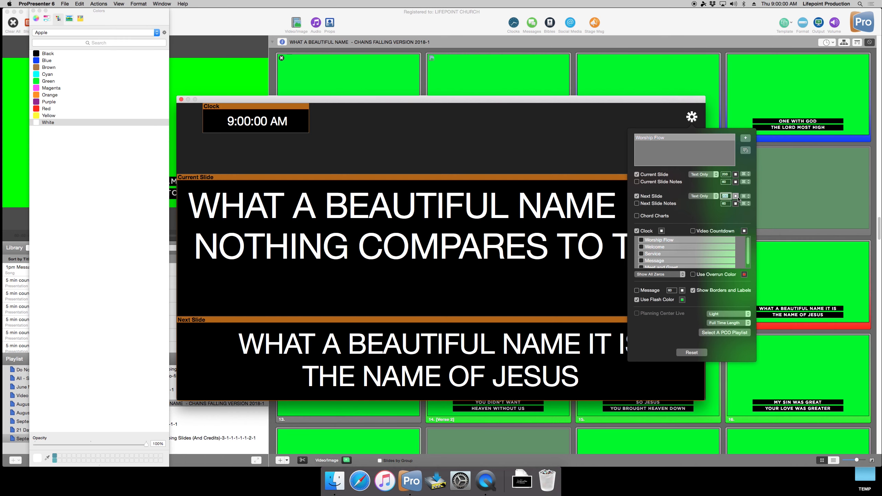
{"action": "left_click", "coordinate": [78, 95]}
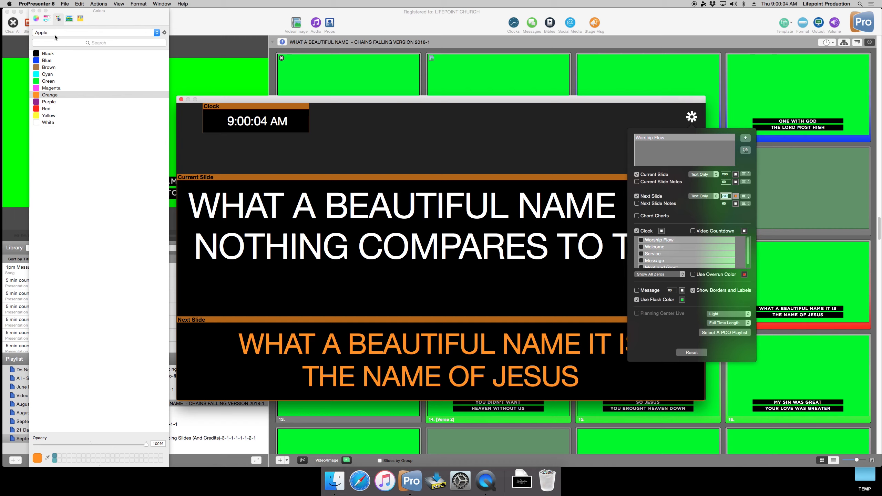
{"action": "left_click", "coordinate": [33, 11]}
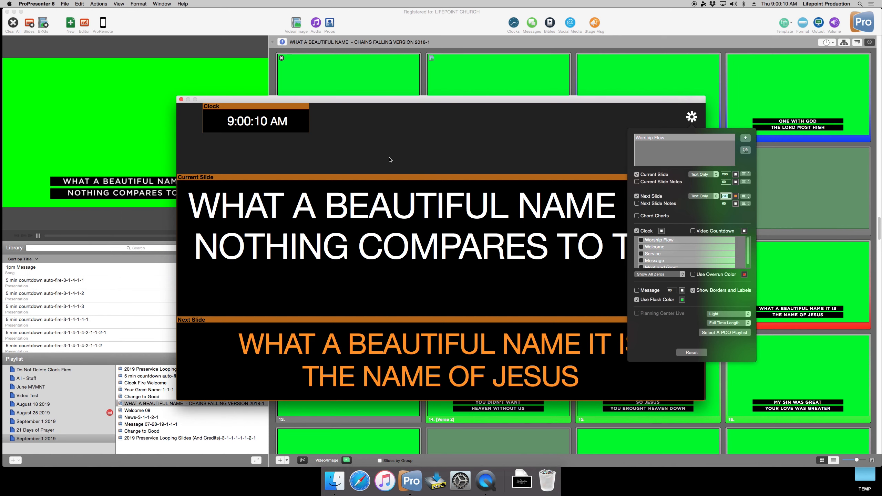
Step: Enlarge the Clock box and place it in the layout's upper-right corner, filling the height above Current Slide
{"action": "left_click_drag", "start_coordinate": [283, 108], "coordinate": [491, 121]}
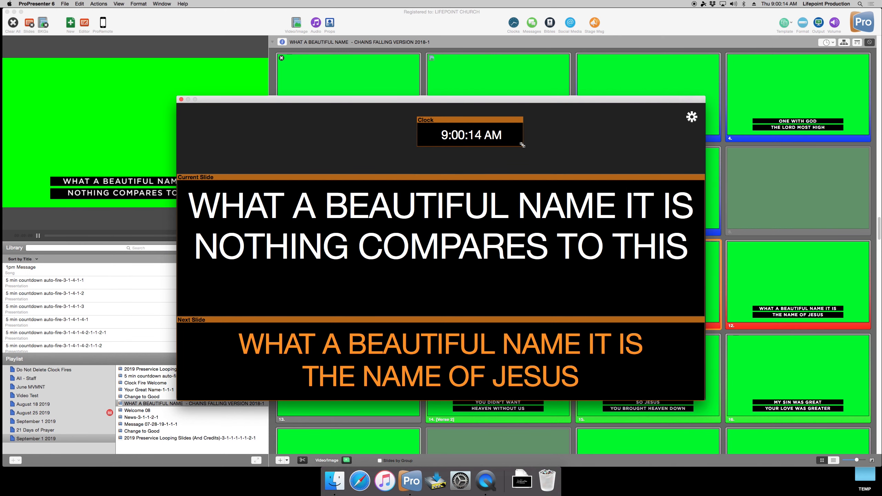
{"action": "left_click_drag", "start_coordinate": [523, 147], "coordinate": [607, 188]}
{"action": "left_click_drag", "start_coordinate": [576, 123], "coordinate": [585, 102]}
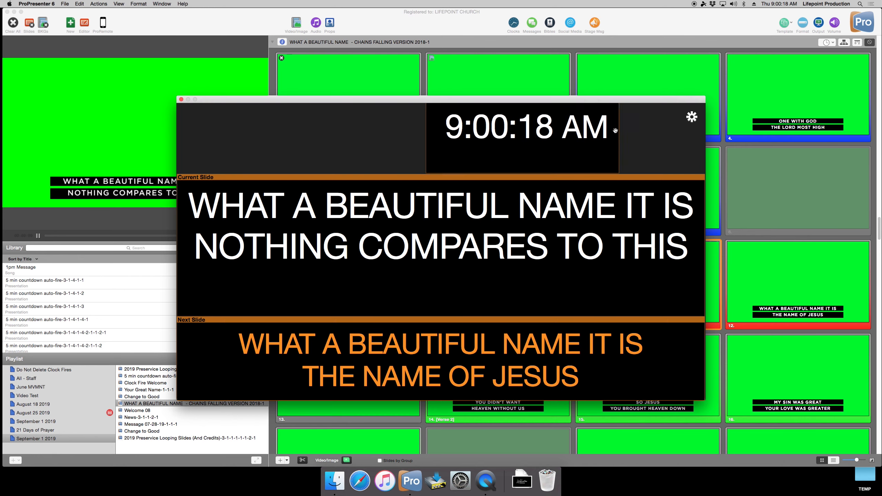
{"action": "left_click_drag", "start_coordinate": [619, 131], "coordinate": [602, 116]}
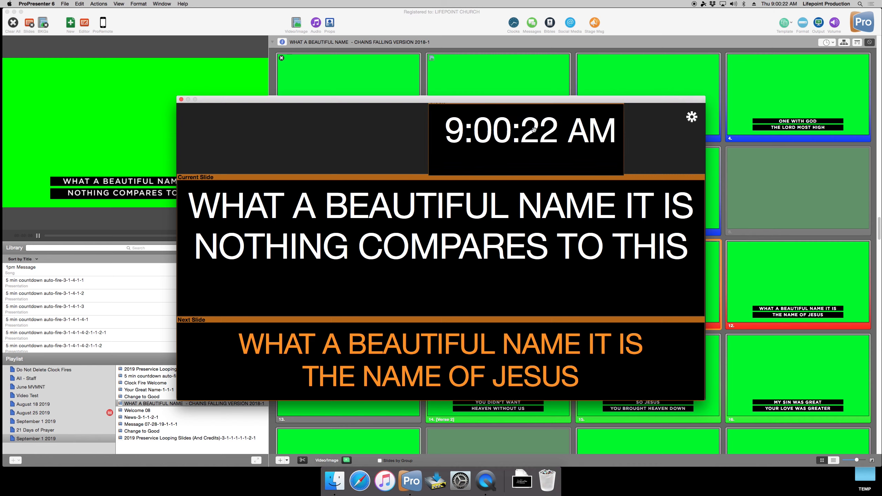
{"action": "left_click_drag", "start_coordinate": [470, 131], "coordinate": [606, 131]}
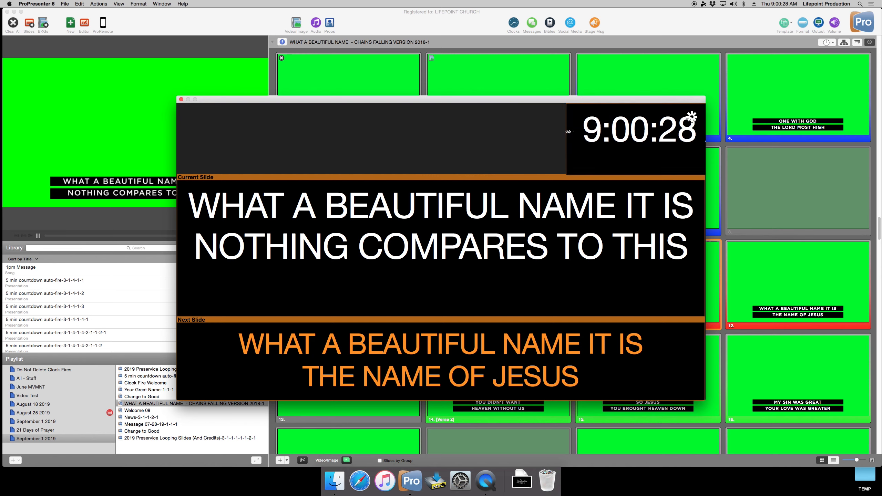
{"action": "left_click_drag", "start_coordinate": [566, 131], "coordinate": [540, 133]}
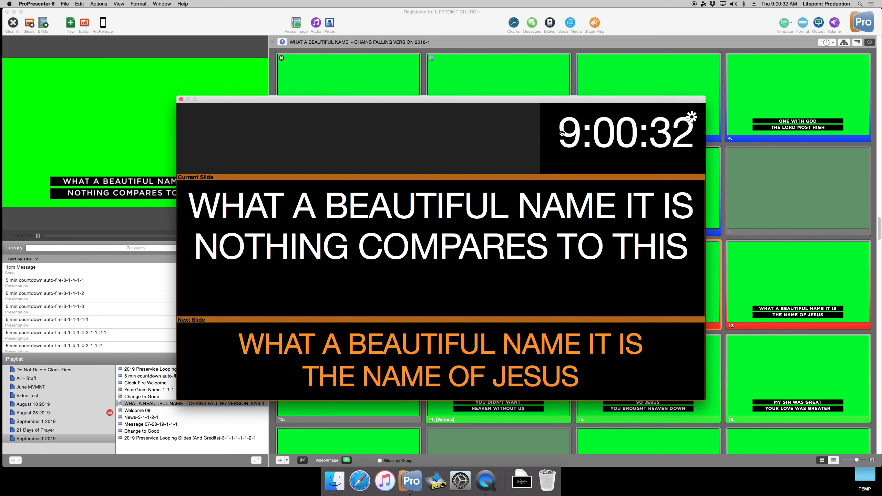
Step: Set the Clock color to Yellow in the Worship Flow layout
{"action": "left_click", "coordinate": [692, 117]}
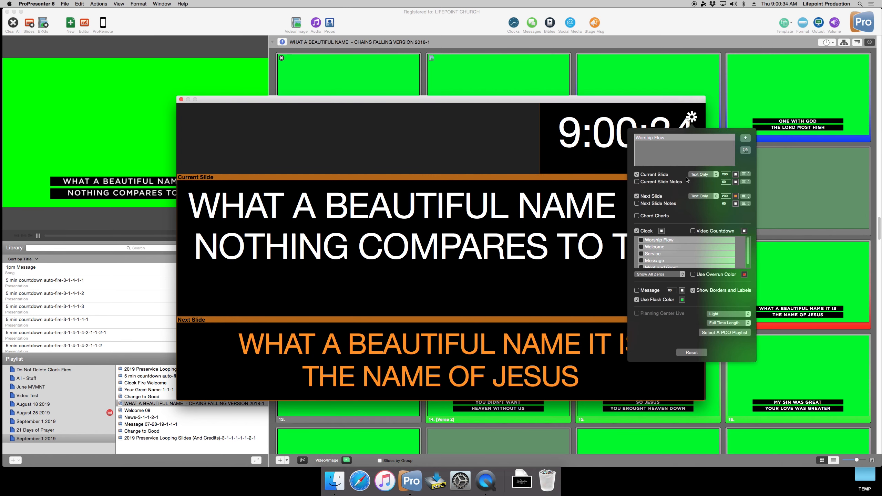
{"action": "left_click", "coordinate": [662, 231]}
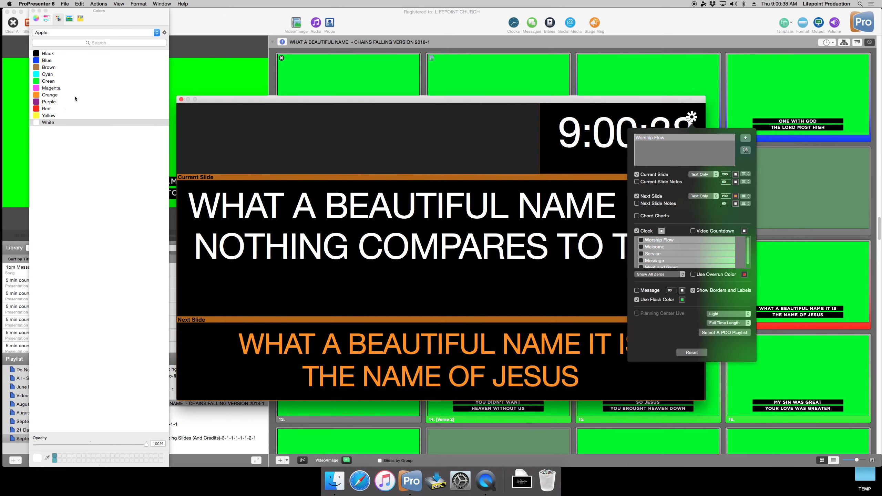
{"action": "left_click", "coordinate": [49, 115]}
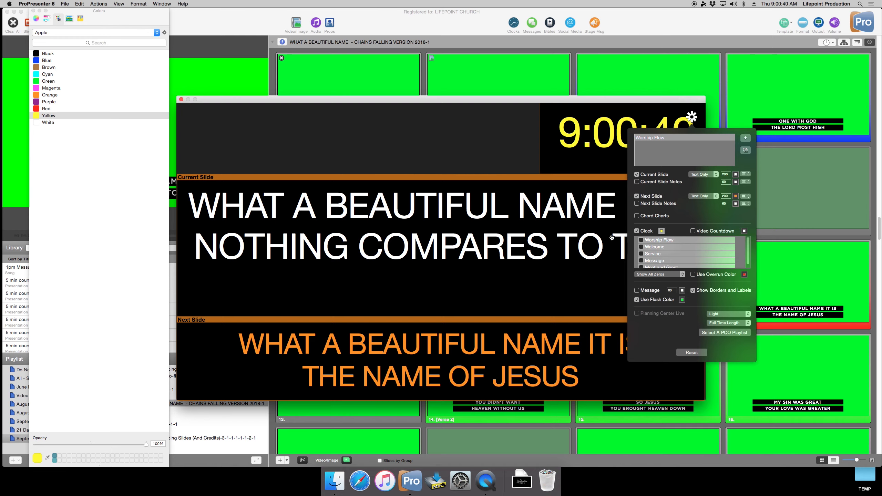
Step: Show the Service timer in Green and enlarge it beside the Clock, filling the height above Current Slide
{"action": "left_click", "coordinate": [655, 254]}
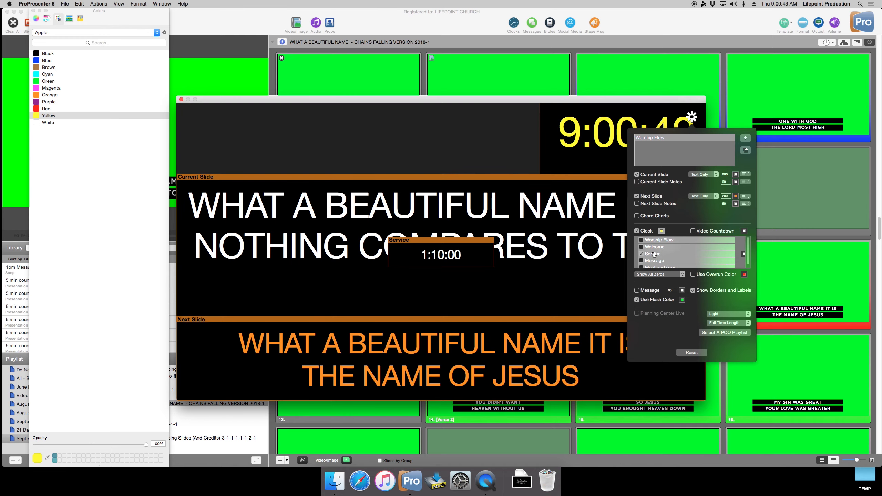
{"action": "left_click", "coordinate": [743, 254]}
{"action": "left_click", "coordinate": [44, 81]}
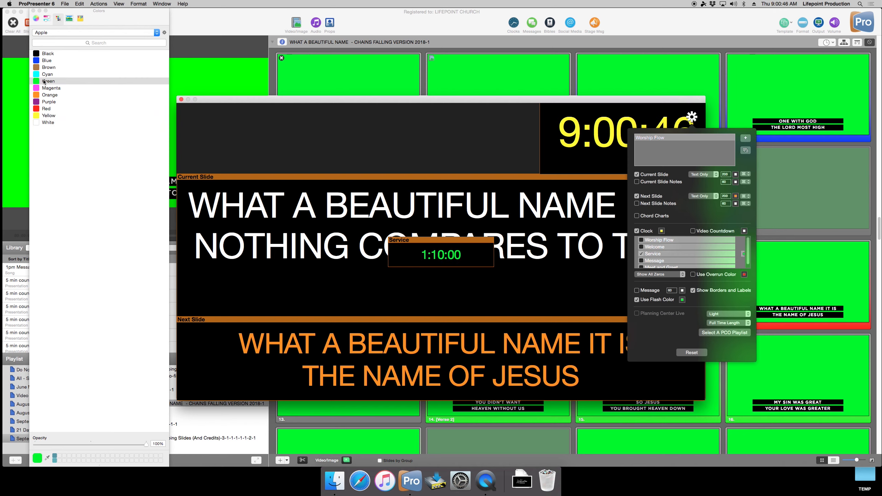
{"action": "left_click", "coordinate": [34, 11]}
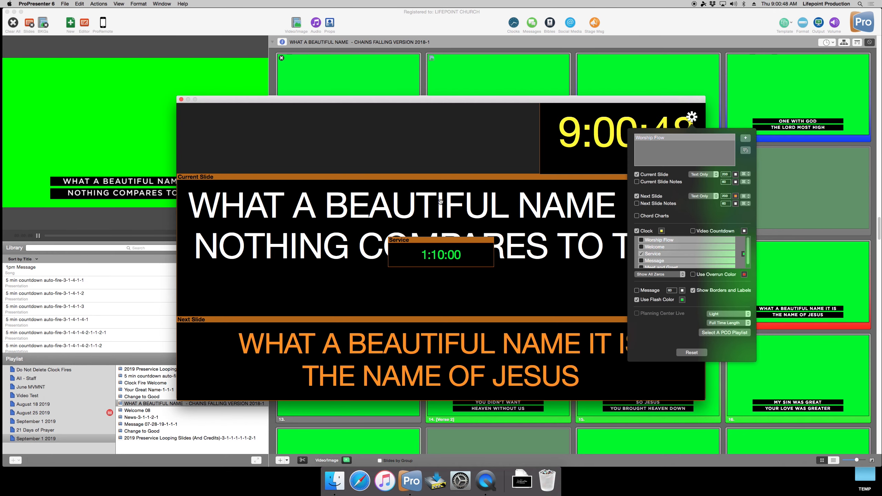
{"action": "left_click_drag", "start_coordinate": [442, 243], "coordinate": [487, 102]}
{"action": "left_click_drag", "start_coordinate": [436, 126], "coordinate": [354, 171]}
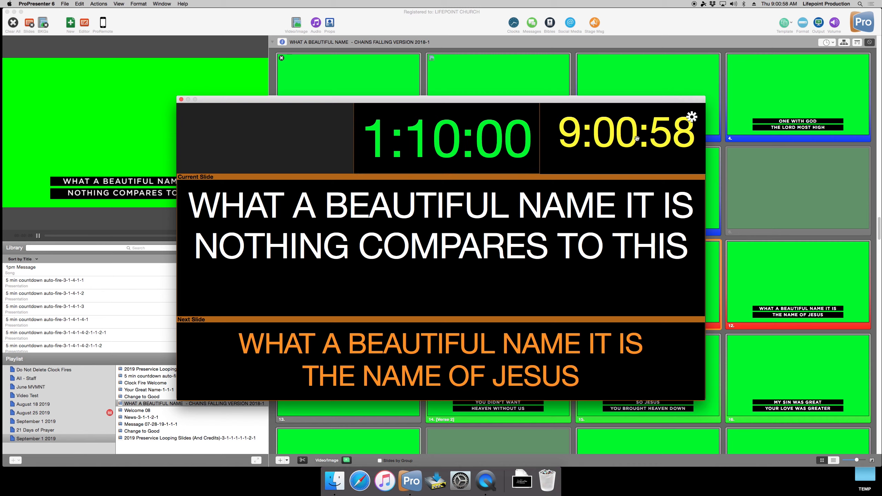
Step: Show the Worship Flow timer and enlarge it to fill the remaining upper-left space beside the Service timer
{"action": "left_click", "coordinate": [692, 117]}
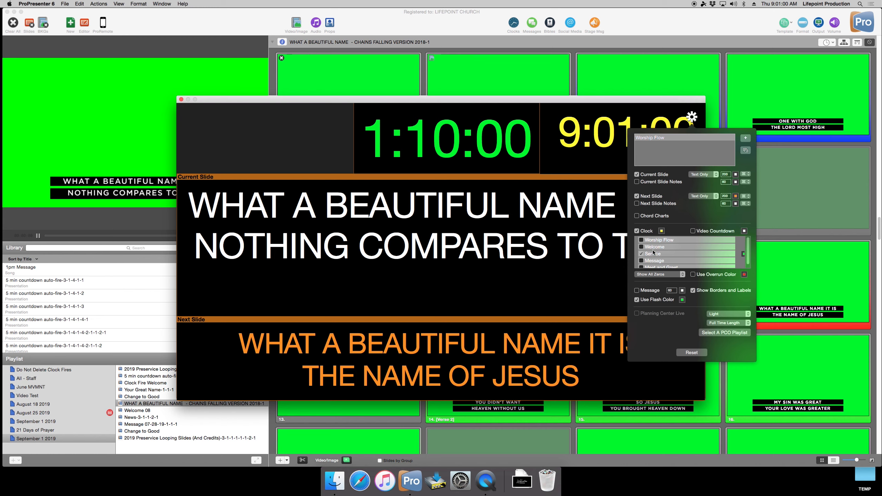
{"action": "left_click", "coordinate": [641, 239]}
{"action": "left_click_drag", "start_coordinate": [469, 235], "coordinate": [338, 103]}
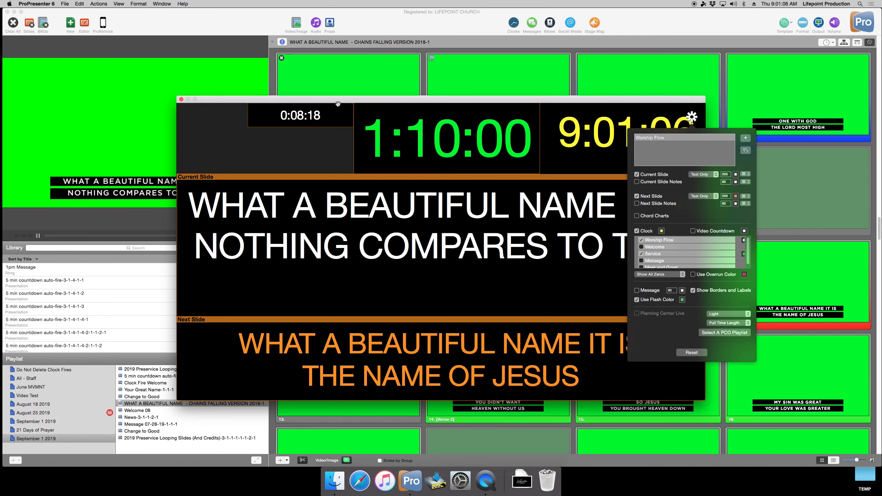
{"action": "left_click", "coordinate": [288, 121]}
{"action": "left_click_drag", "start_coordinate": [248, 127], "coordinate": [182, 171]}
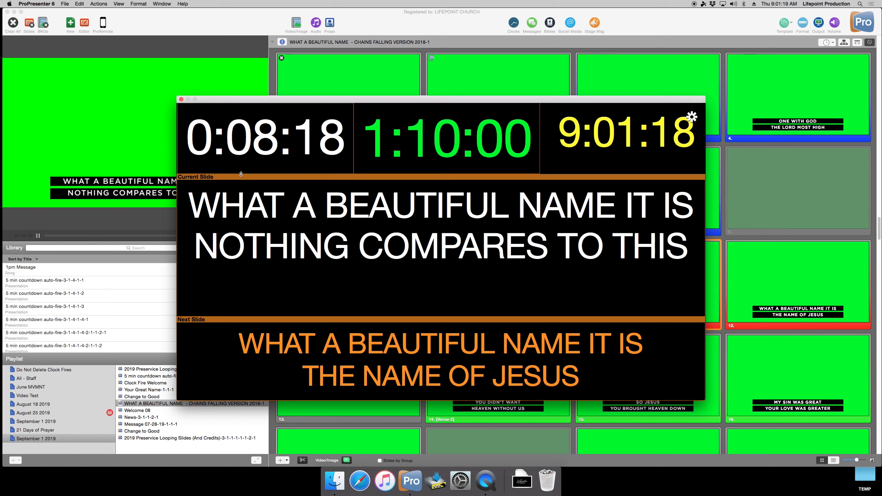
Step: Add a new stage display layout named Welcome
{"action": "left_click", "coordinate": [691, 118]}
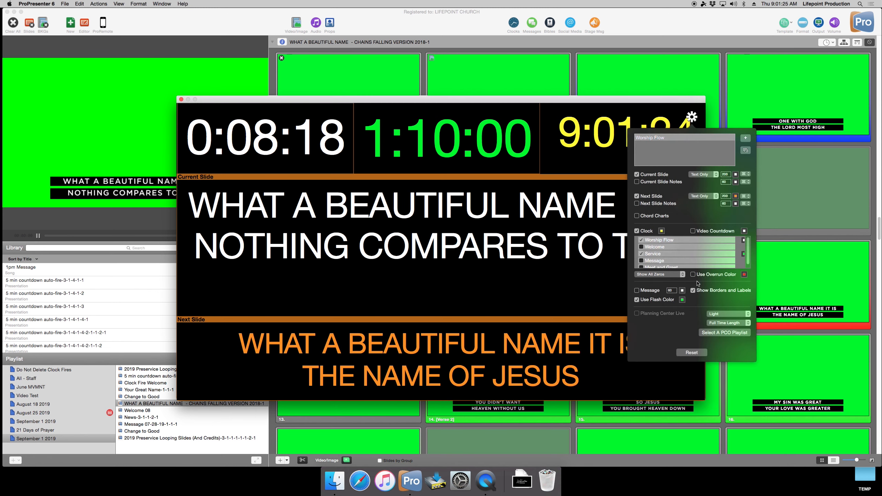
{"action": "left_click", "coordinate": [745, 137]}
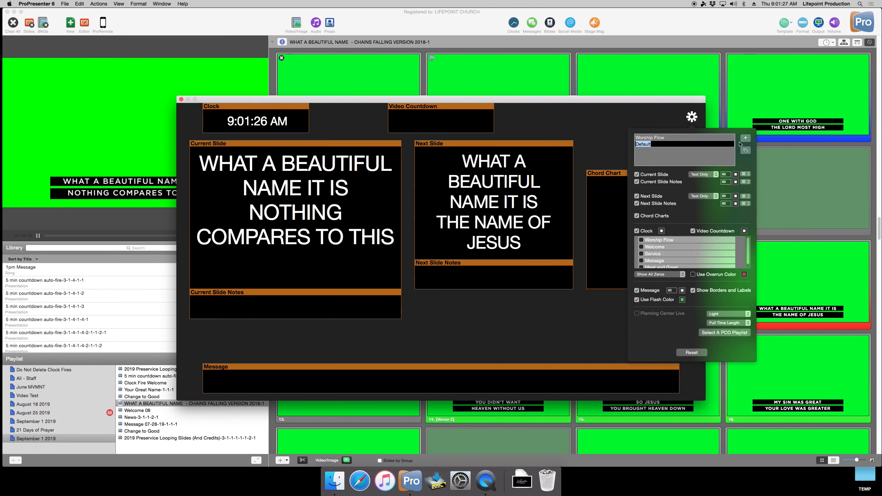
{"action": "type", "text": "Welcome"}
{"action": "key", "text": "Return"}
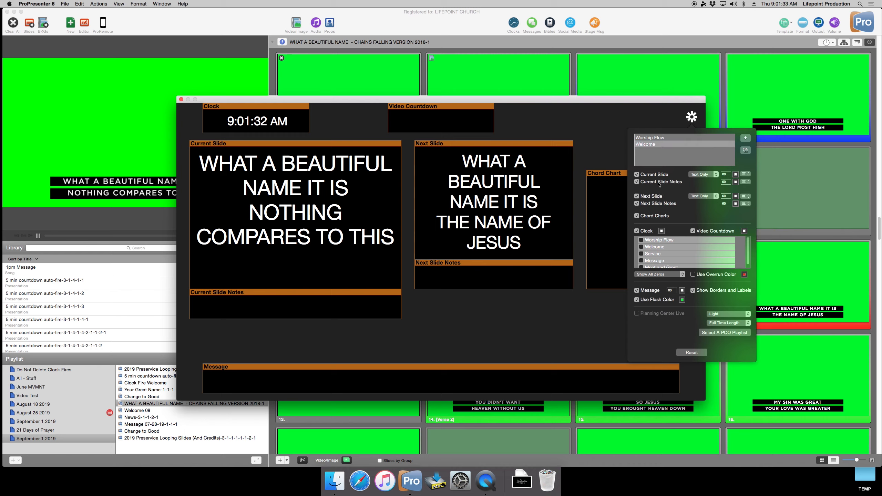
Step: Turn off Current Slide Notes, Next Slide Notes, Chord Charts, Video Countdown, Message and Use Flash Color for the Welcome layout
{"action": "left_click", "coordinate": [637, 182]}
{"action": "left_click", "coordinate": [654, 204]}
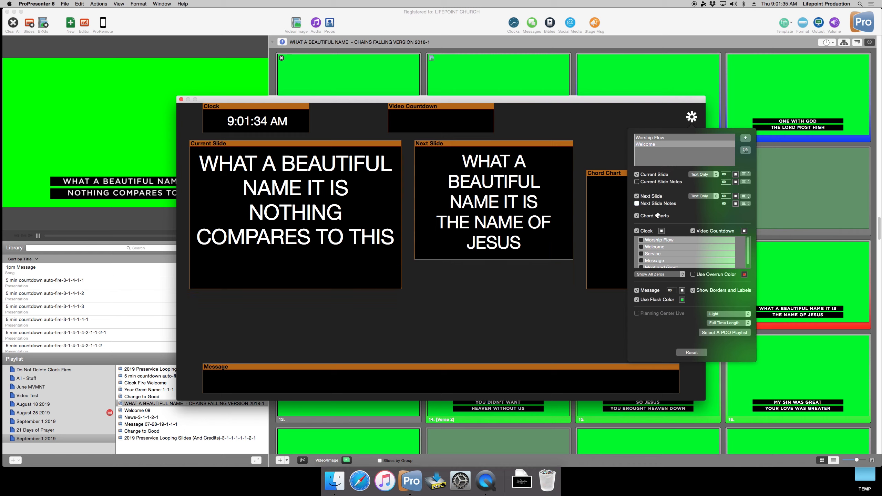
{"action": "left_click", "coordinate": [655, 216]}
{"action": "left_click", "coordinate": [693, 231]}
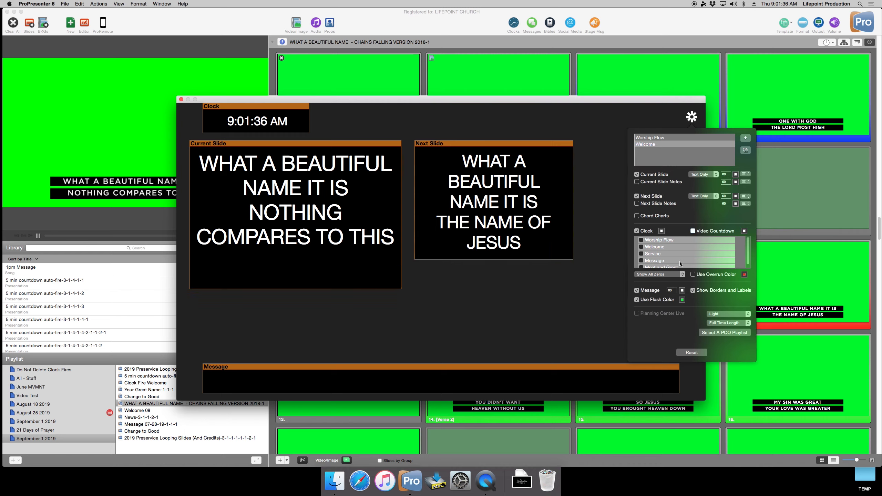
{"action": "left_click", "coordinate": [654, 293]}
{"action": "left_click", "coordinate": [655, 299]}
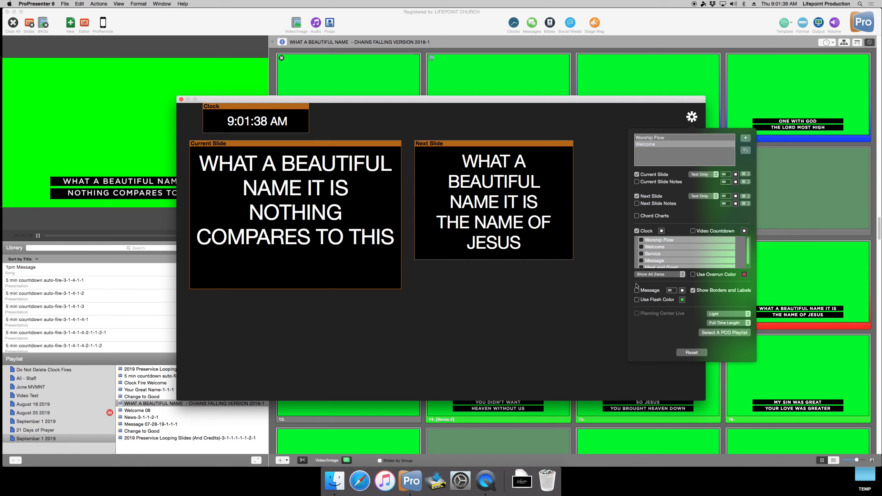
Step: Stretch Next Slide across the full width at the layout's bottom and Current Slide across the full width directly above it
{"action": "left_click_drag", "start_coordinate": [504, 144], "coordinate": [270, 283]}
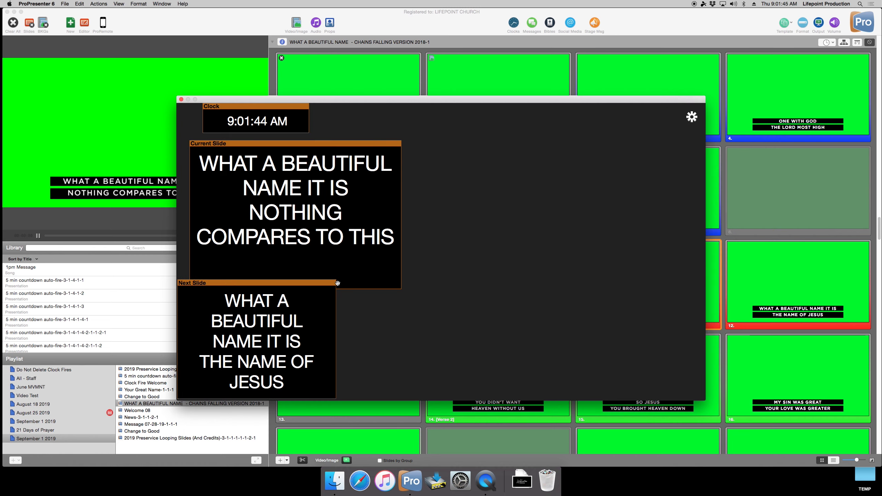
{"action": "left_click_drag", "start_coordinate": [334, 283], "coordinate": [704, 326]}
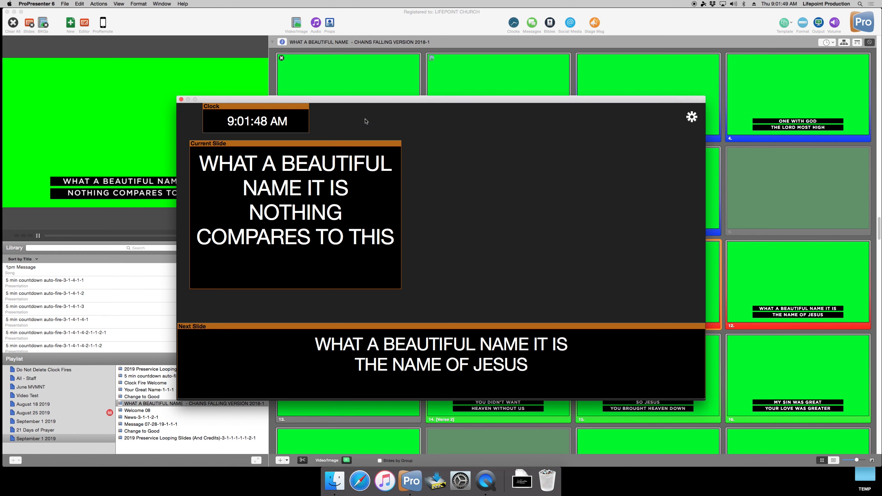
{"action": "left_click_drag", "start_coordinate": [399, 141], "coordinate": [702, 175]}
{"action": "left_click_drag", "start_coordinate": [634, 176], "coordinate": [622, 210]}
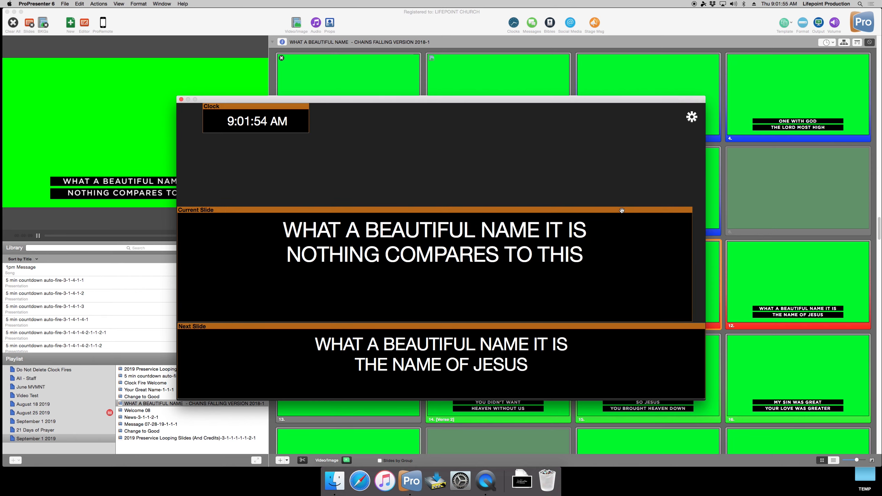
{"action": "left_click_drag", "start_coordinate": [691, 225], "coordinate": [706, 226]}
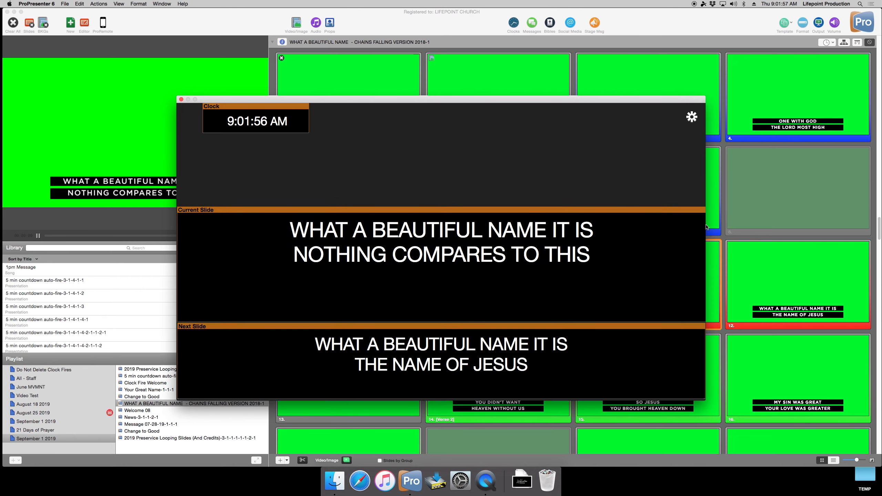
Step: Set the text size of both Current Slide and Next Slide to 200 in the Welcome layout
{"action": "left_click", "coordinate": [692, 116]}
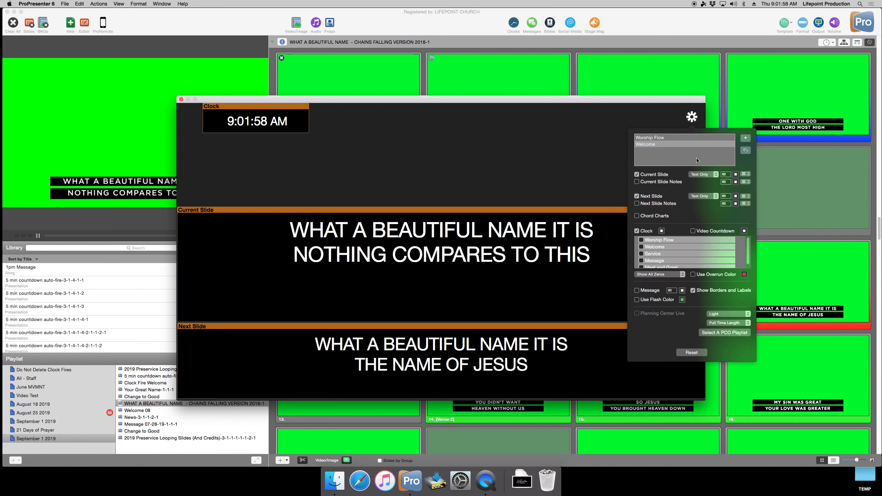
{"action": "double_click", "coordinate": [725, 174]}
{"action": "type", "text": "200"}
{"action": "key", "text": "Return"}
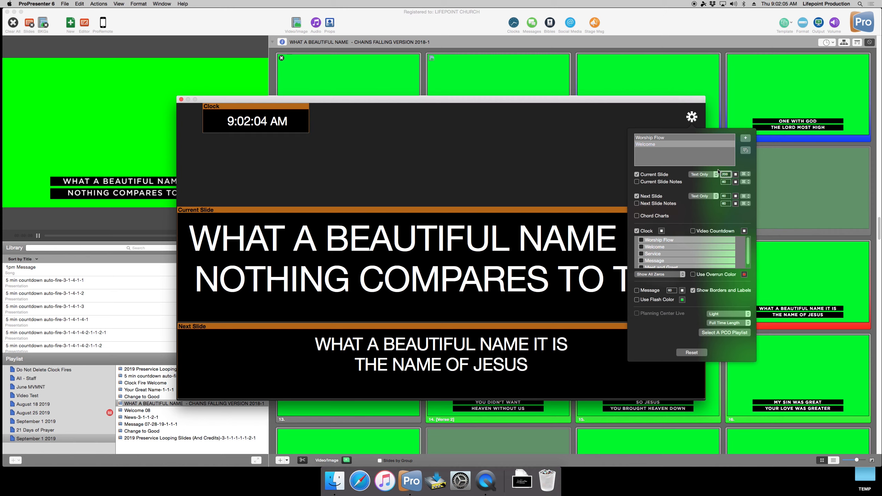
{"action": "double_click", "coordinate": [725, 195]}
{"action": "type", "text": "200"}
{"action": "key", "text": "Return"}
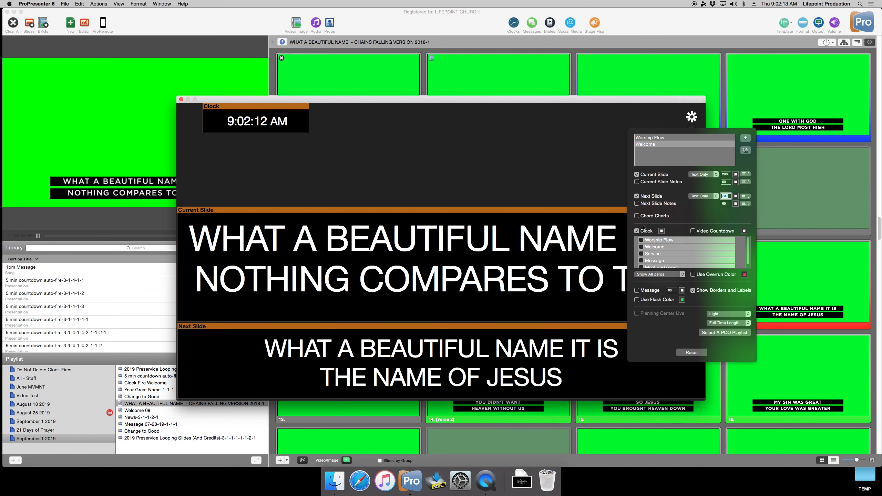
Step: Show the Service timer in Green and set the Clock color to Yellow in the Welcome layout
{"action": "left_click", "coordinate": [648, 253]}
{"action": "left_click", "coordinate": [743, 254]}
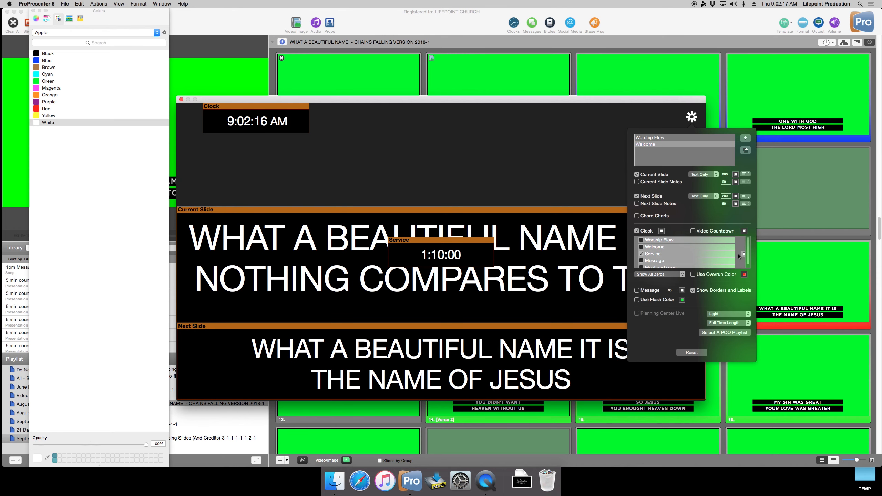
{"action": "left_click", "coordinate": [39, 81]}
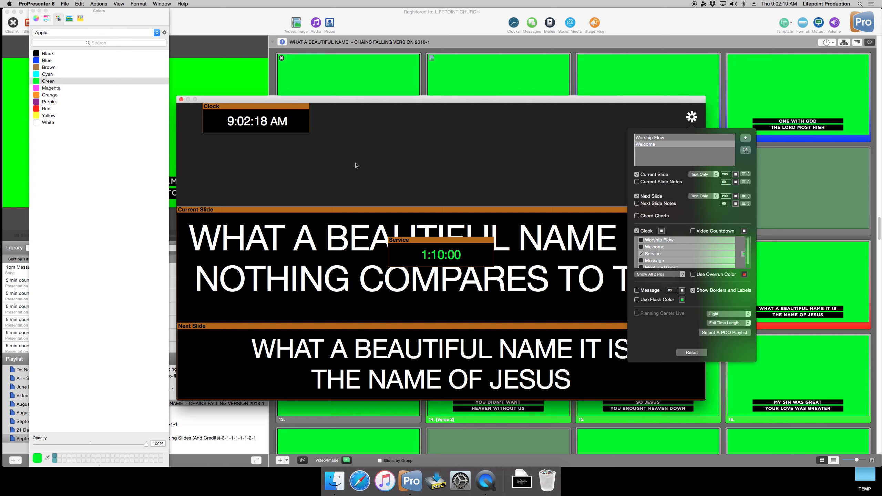
{"action": "left_click", "coordinate": [662, 231]}
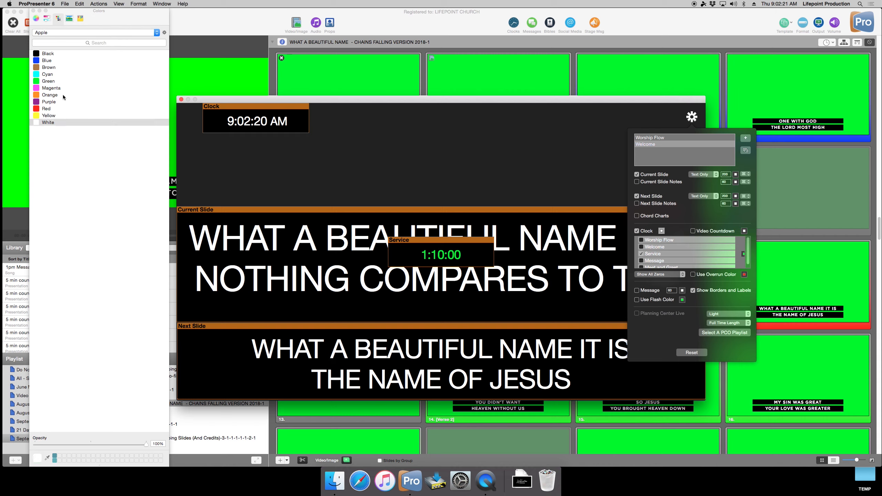
{"action": "left_click", "coordinate": [56, 116]}
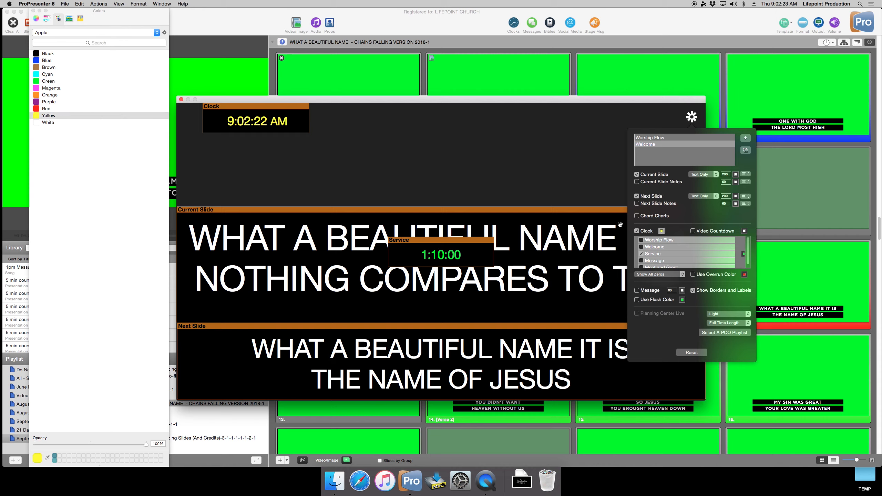
Step: Show the Welcome timer in the layout and move it clear of the Service timer
{"action": "left_click", "coordinate": [642, 247]}
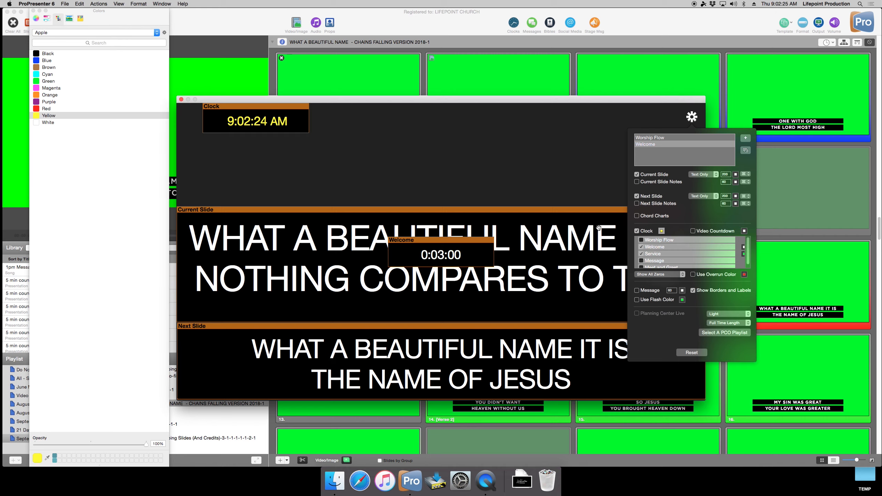
{"action": "left_click_drag", "start_coordinate": [451, 243], "coordinate": [313, 213]}
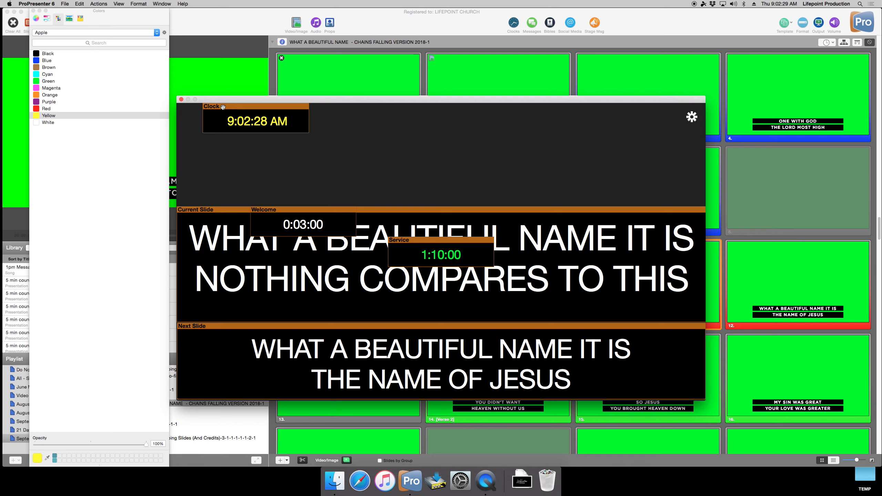
Step: Enlarge the Clock in the layout's upper-right corner and fill the space below it, down to Current Slide, with the Service timer
{"action": "left_click_drag", "start_coordinate": [223, 106], "coordinate": [528, 157]}
{"action": "left_click_drag", "start_coordinate": [437, 242], "coordinate": [576, 154]}
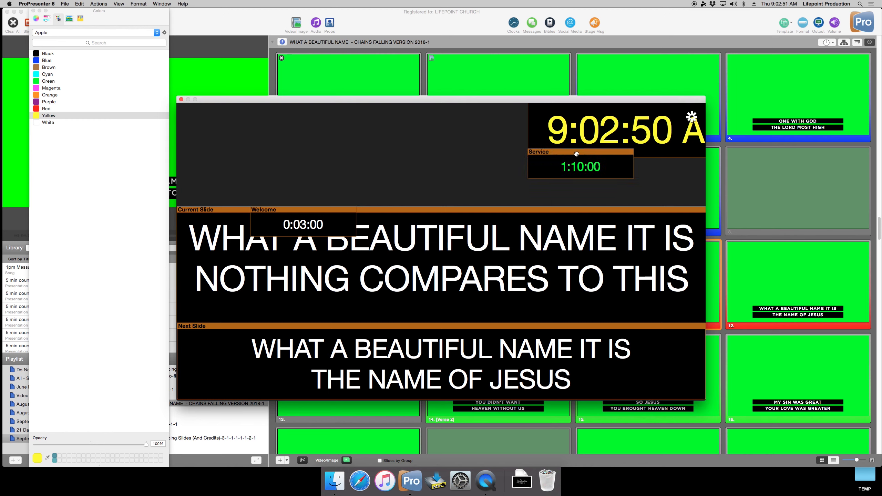
{"action": "left_click_drag", "start_coordinate": [634, 175], "coordinate": [706, 208]}
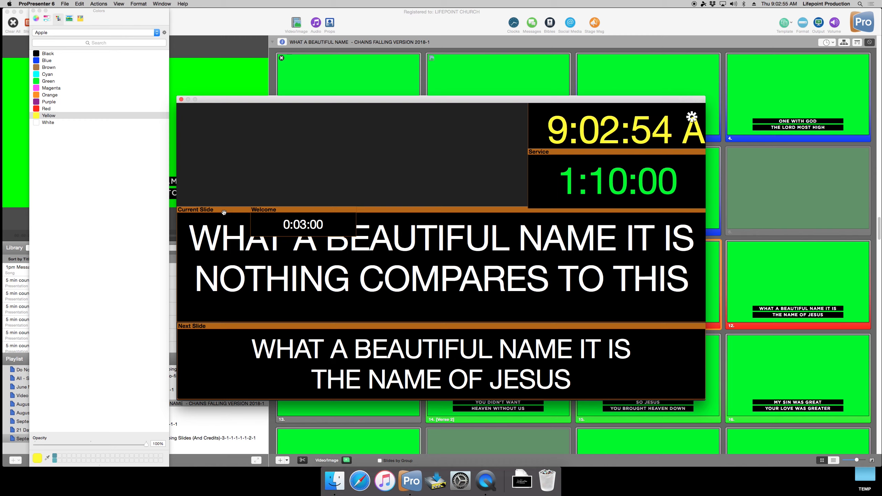
Step: Enlarge the Welcome timer to fill the layout's upper-left area and align the Clock and Service edges flush against it
{"action": "left_click_drag", "start_coordinate": [280, 213], "coordinate": [217, 114]}
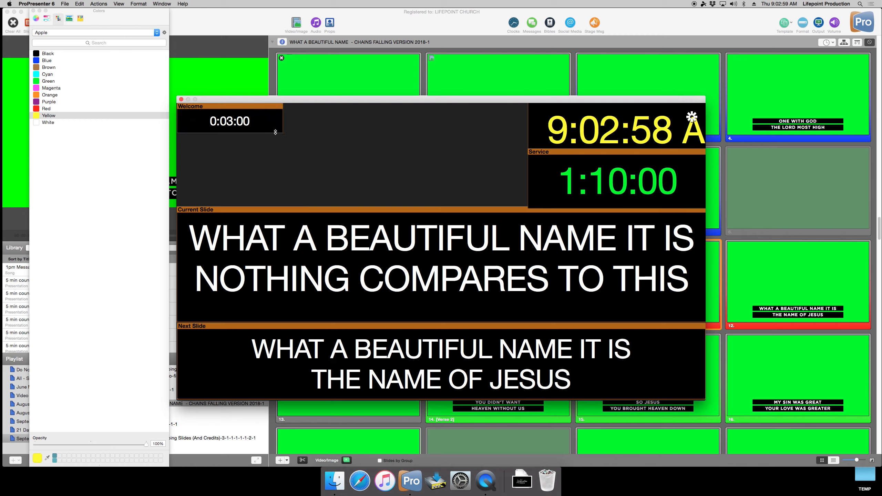
{"action": "left_click_drag", "start_coordinate": [275, 132], "coordinate": [523, 208]}
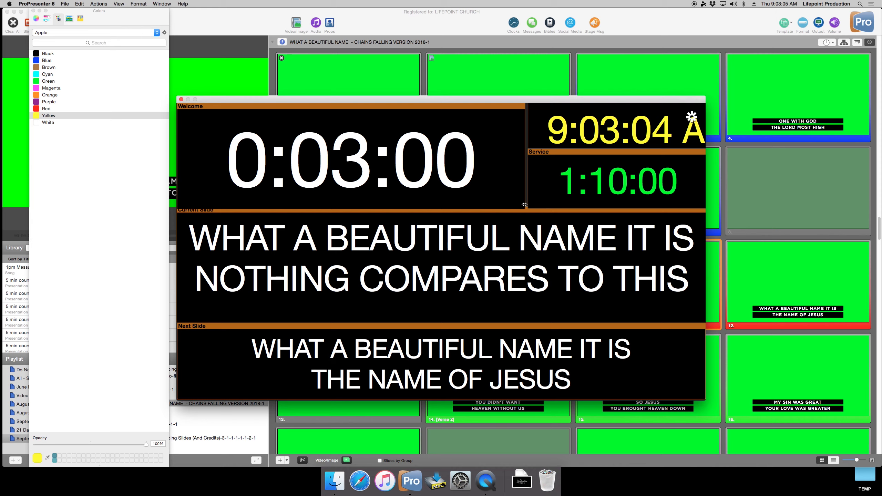
{"action": "left_click_drag", "start_coordinate": [528, 197], "coordinate": [526, 195]}
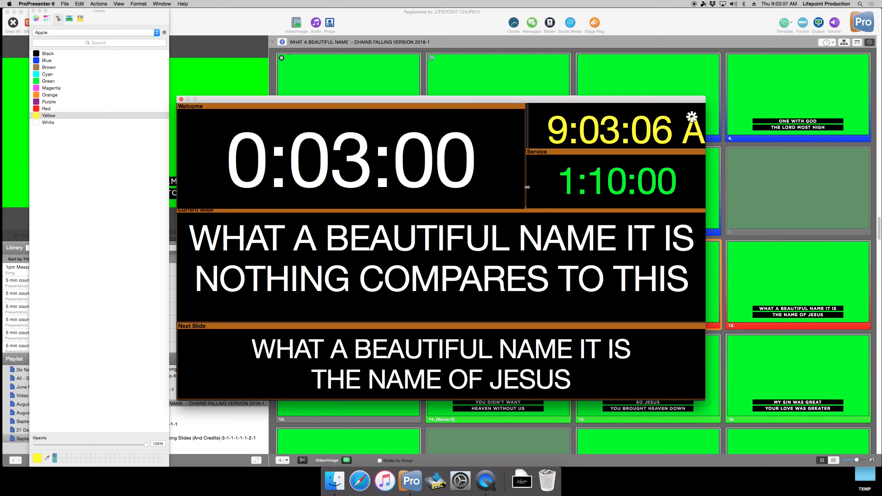
{"action": "left_click_drag", "start_coordinate": [529, 138], "coordinate": [526, 138]}
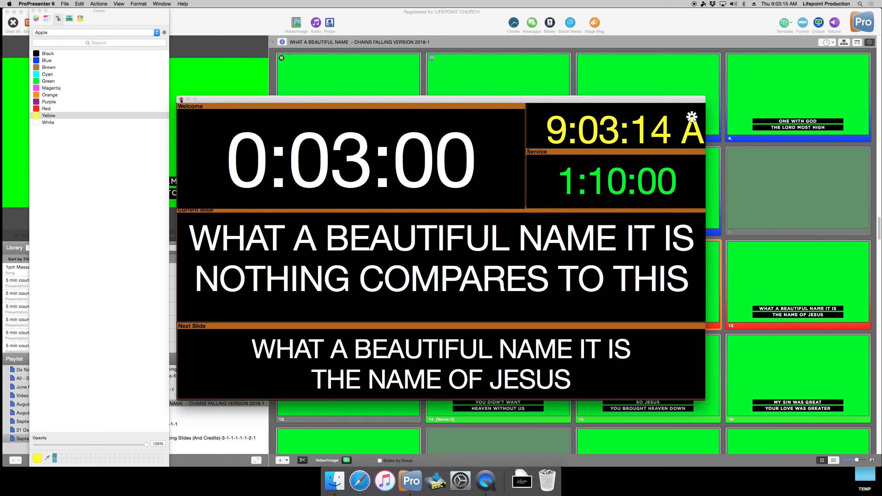
Step: Create a new stage display layout named Message
{"action": "left_click", "coordinate": [692, 116]}
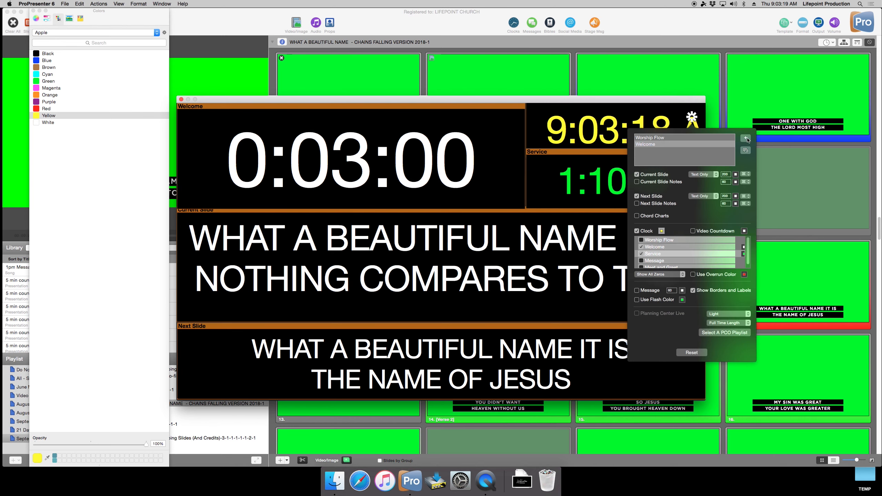
{"action": "left_click", "coordinate": [746, 138]}
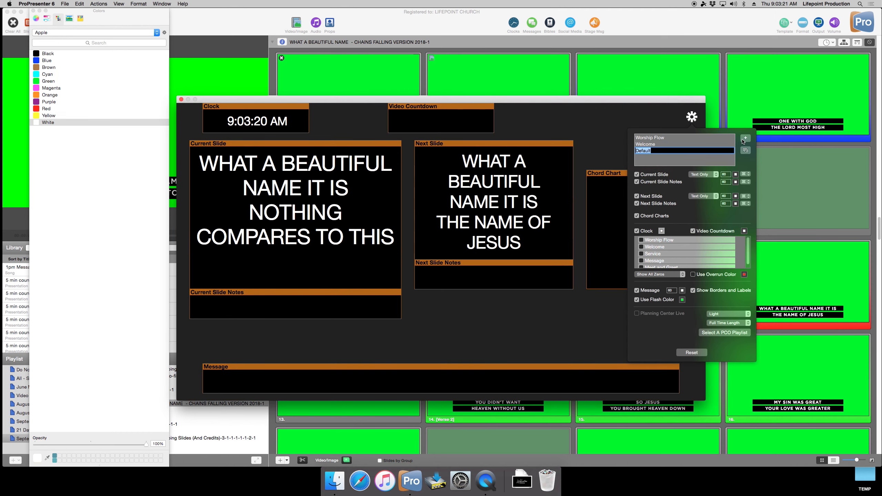
{"action": "type", "text": "Message"}
{"action": "left_click", "coordinate": [598, 142]}
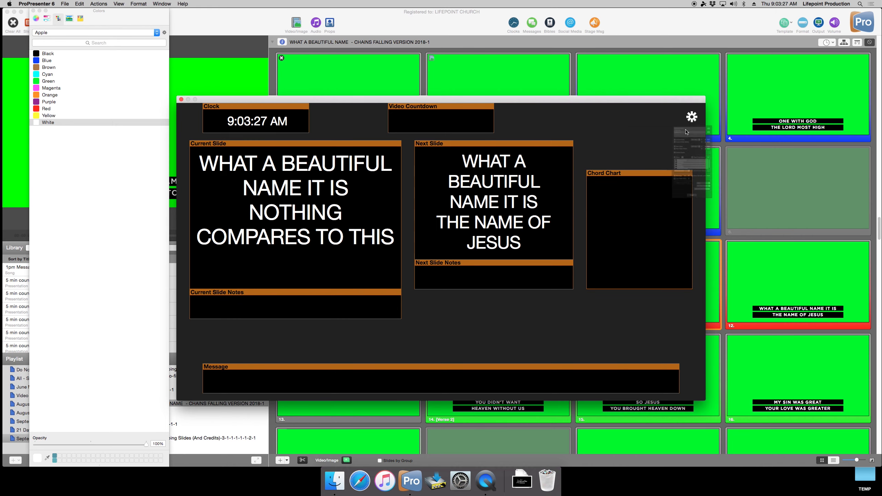
Step: Hide Current Slide Notes, Next Slide Notes, Chord Charts, Message and Video Countdown in the Message layout
{"action": "left_click", "coordinate": [692, 116]}
{"action": "left_click", "coordinate": [636, 182]}
{"action": "left_click", "coordinate": [636, 204]}
{"action": "left_click", "coordinate": [637, 215]}
{"action": "left_click", "coordinate": [636, 291]}
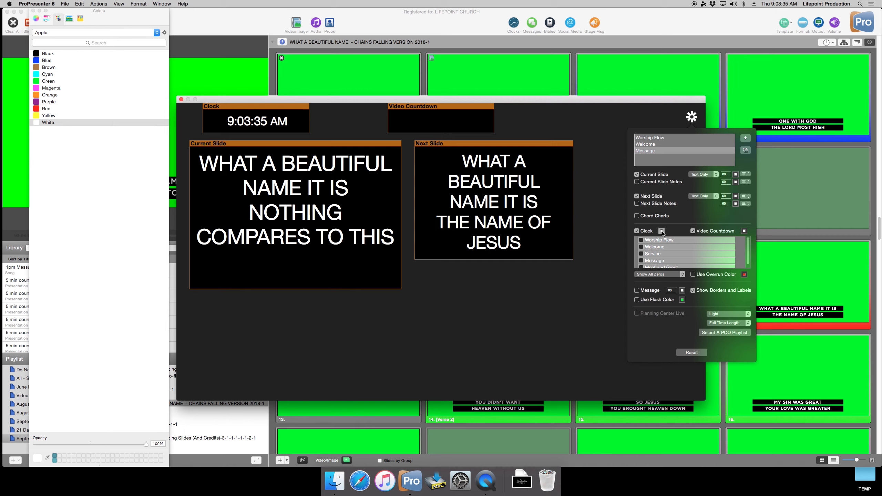
{"action": "left_click", "coordinate": [32, 11]}
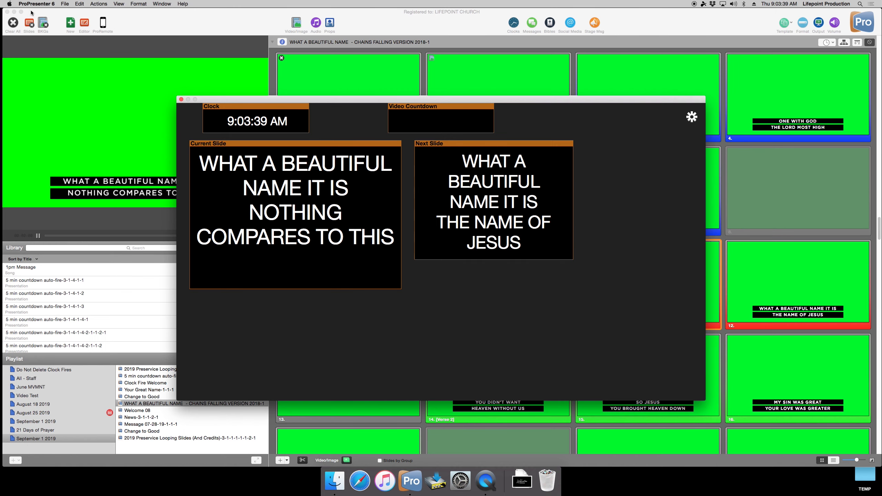
{"action": "left_click", "coordinate": [692, 116]}
{"action": "left_click", "coordinate": [693, 231]}
Step: Set the Current Slide and Next Slide text sizes to 200 in the Message layout
{"action": "left_click", "coordinate": [725, 174]}
{"action": "left_click", "coordinate": [725, 196]}
{"action": "type", "text": "200"}
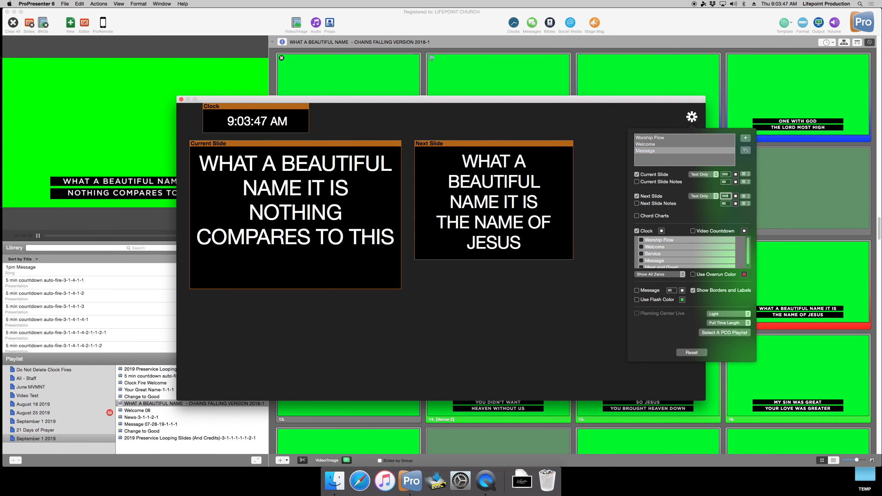
Step: Show the Service timer in the Message layout and set its color to Green
{"action": "left_click", "coordinate": [641, 253]}
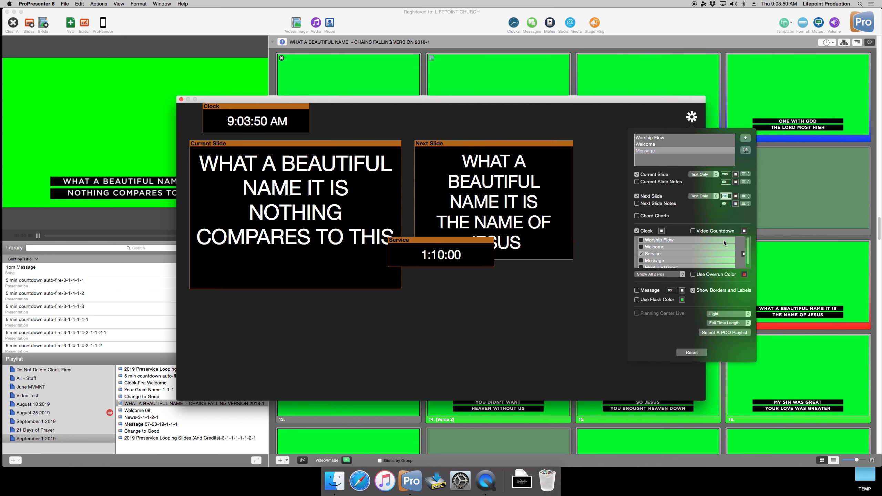
{"action": "left_click", "coordinate": [744, 254]}
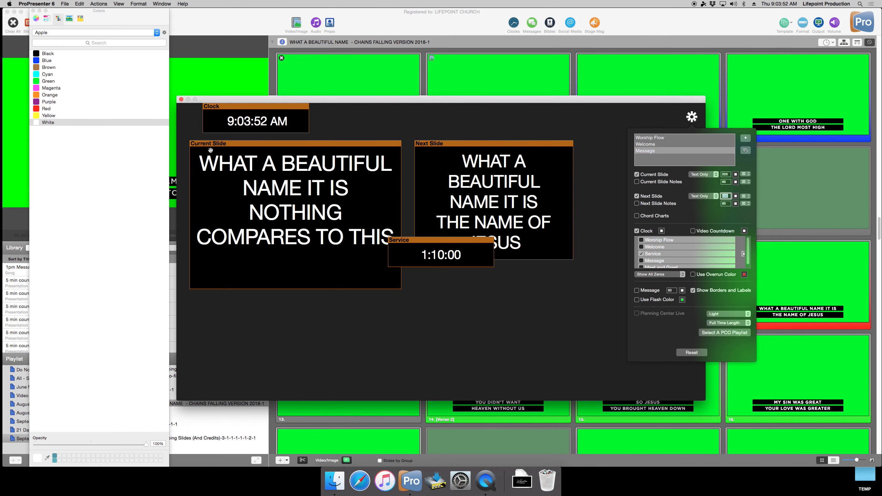
{"action": "left_click", "coordinate": [45, 81]}
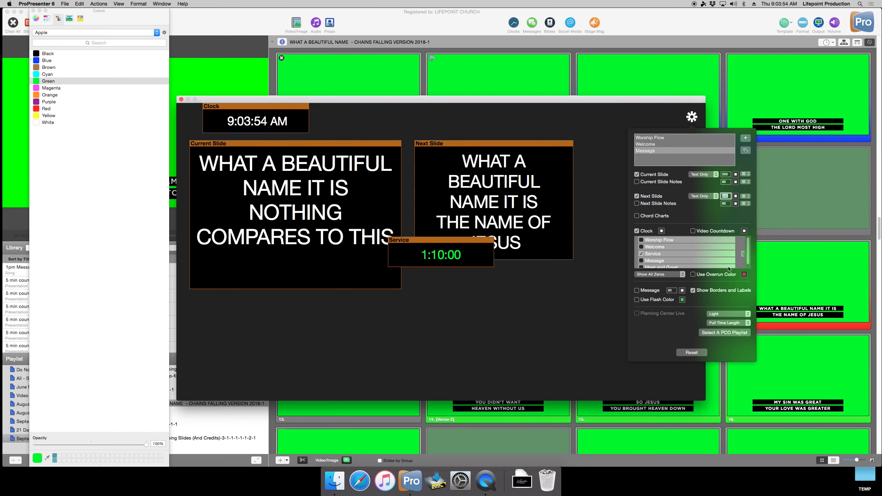
Step: Show the Message timer in the Message layout
{"action": "scroll", "coordinate": [648, 259], "scroll_direction": "down", "scroll_amount": 1}
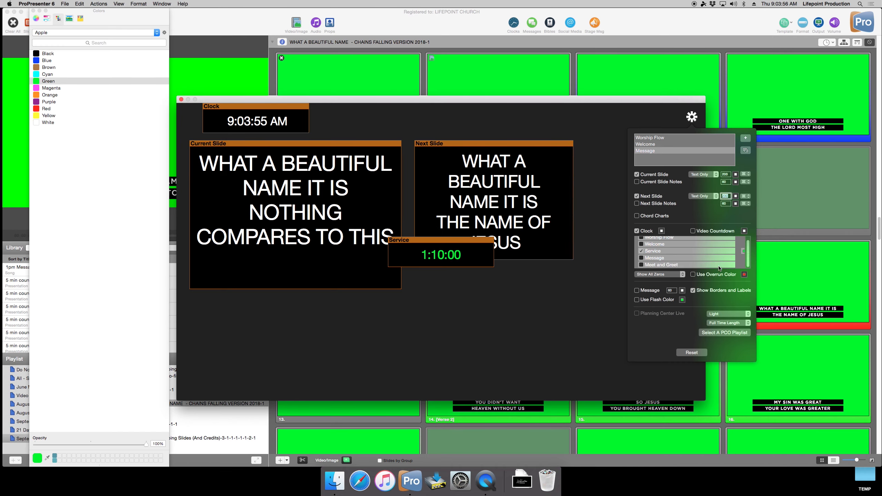
{"action": "left_click", "coordinate": [642, 257]}
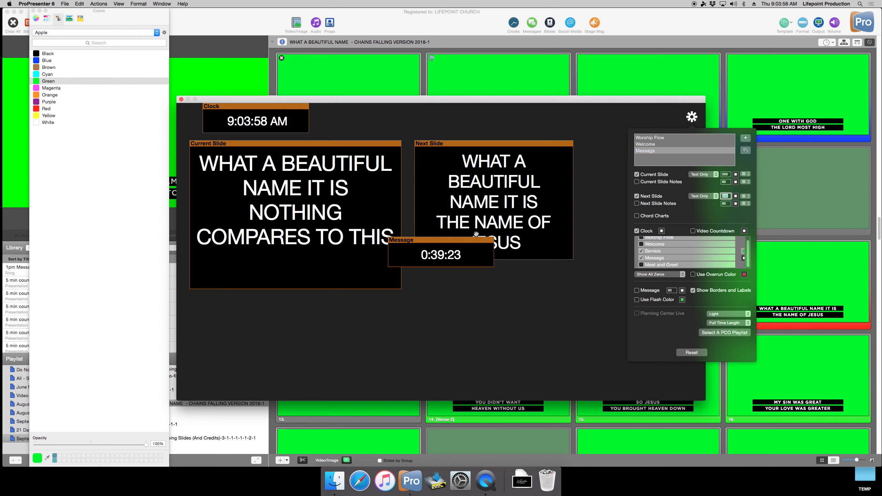
{"action": "left_click", "coordinate": [691, 118]}
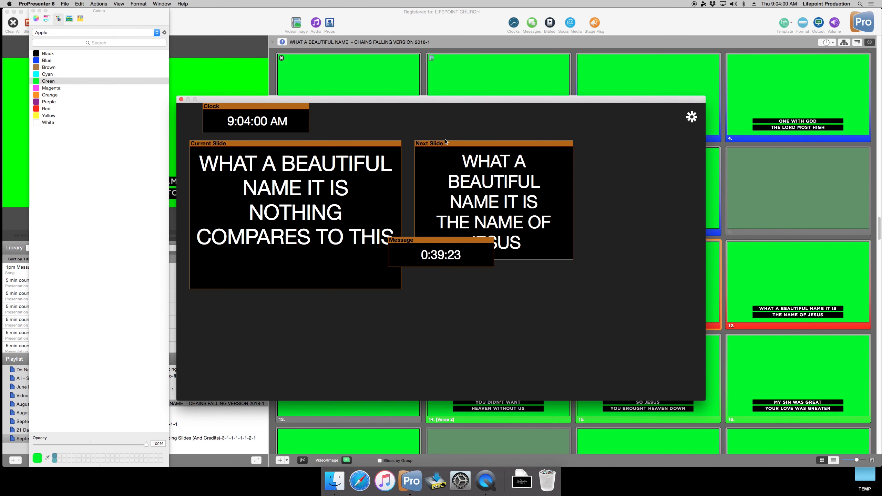
Step: Move Next Slide to the layout's lower-left corner and stretch it across the full width
{"action": "left_click_drag", "start_coordinate": [452, 141], "coordinate": [240, 323]}
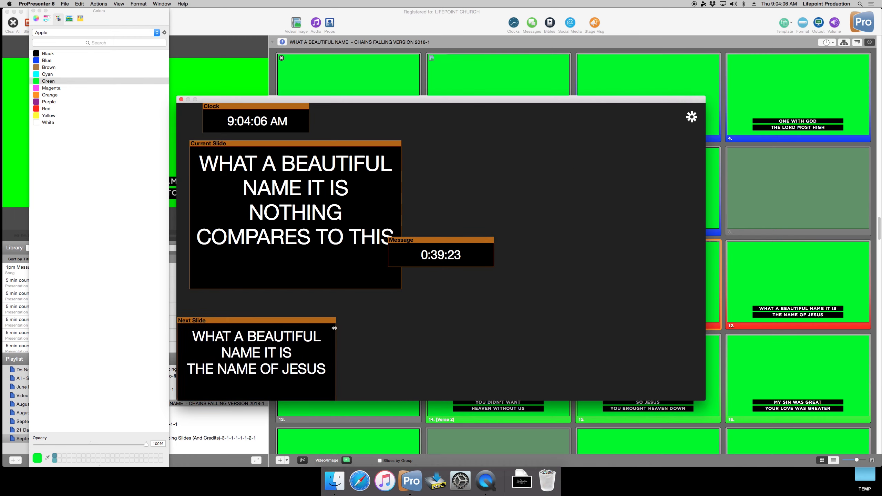
{"action": "left_click_drag", "start_coordinate": [336, 327], "coordinate": [714, 327]}
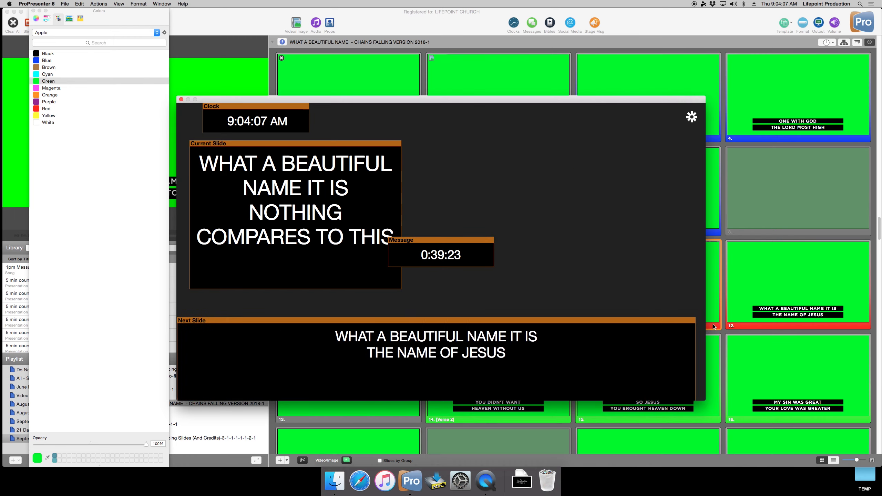
{"action": "left_click", "coordinate": [691, 116]}
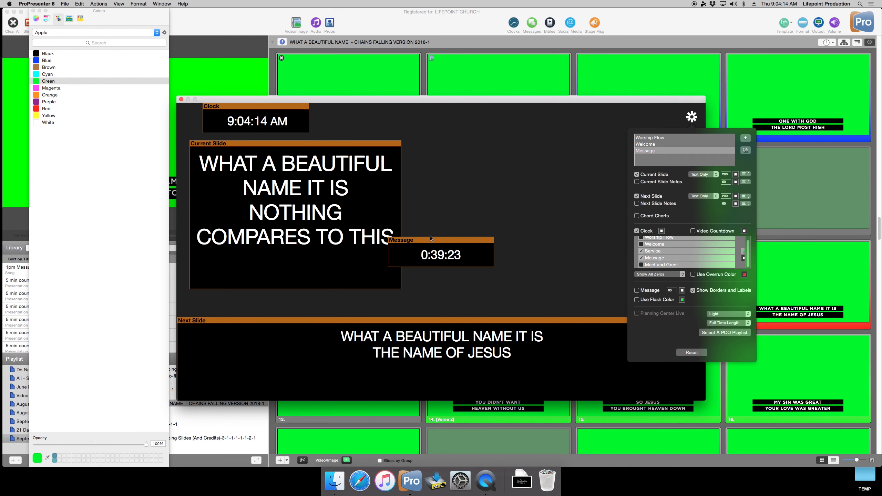
Step: Move the Message timer above Current Slide, place the Clock near the layout's upper-right corner, and color the Clock Yellow
{"action": "left_click_drag", "start_coordinate": [421, 237], "coordinate": [363, 110]}
{"action": "left_click_drag", "start_coordinate": [287, 107], "coordinate": [653, 124]}
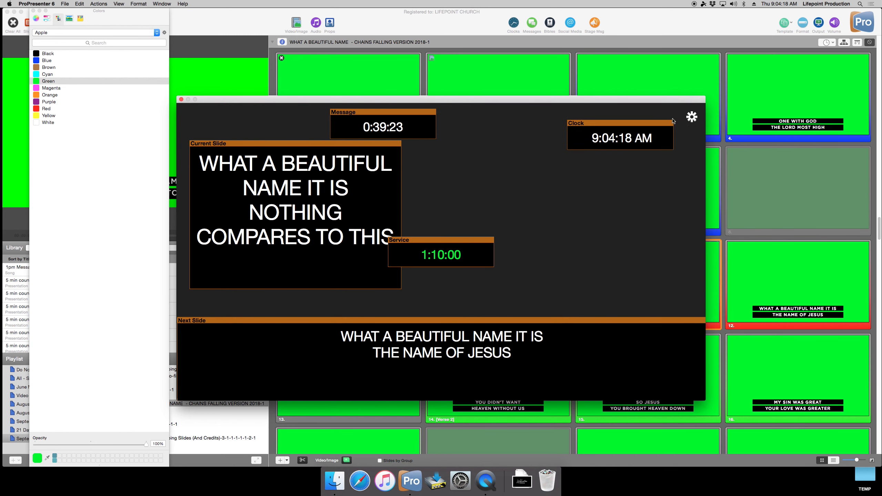
{"action": "left_click", "coordinate": [692, 117]}
{"action": "left_click", "coordinate": [661, 231]}
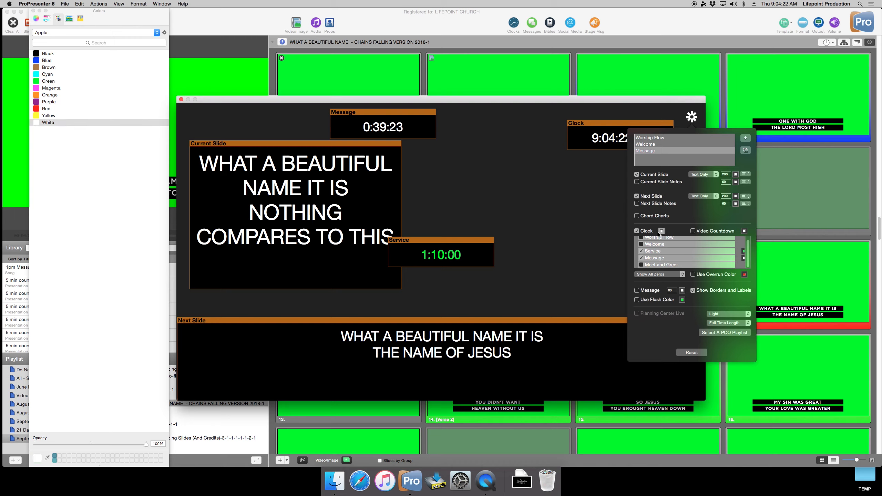
{"action": "left_click", "coordinate": [45, 115]}
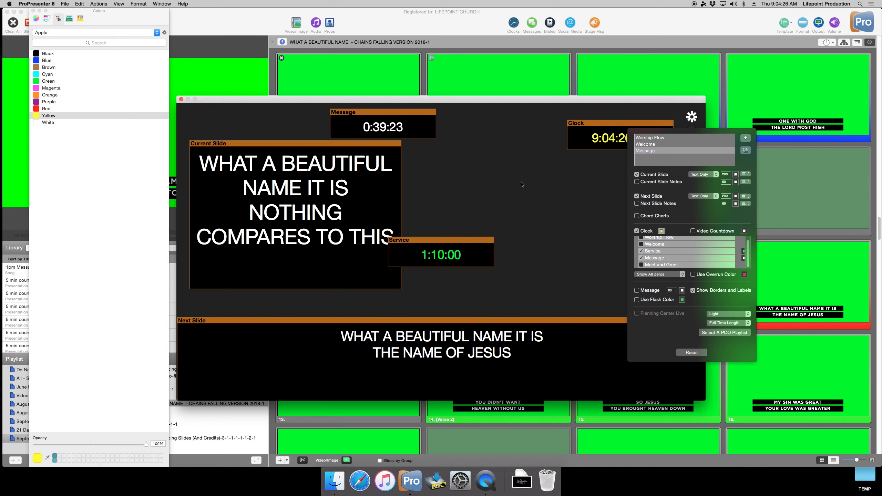
Step: Hide and show Next Slide to apply its 200 text size, and move the Service timer between the Message timer and Clock
{"action": "left_click", "coordinate": [725, 196]}
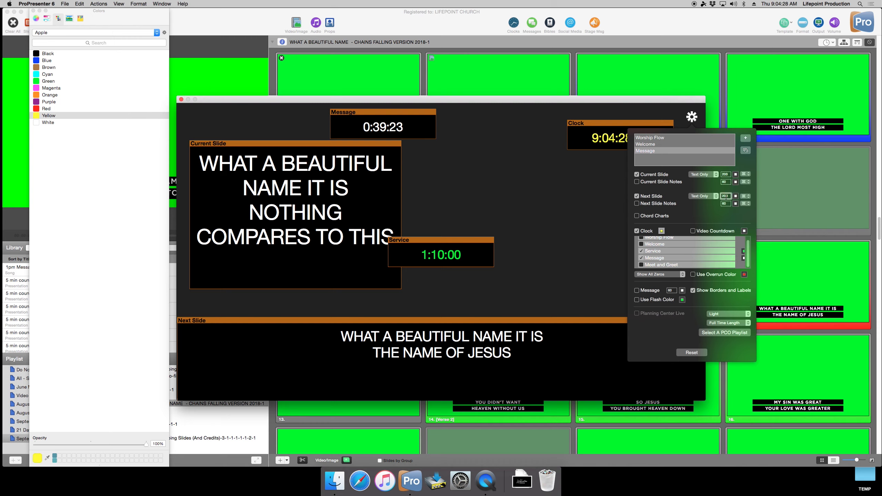
{"action": "left_click", "coordinate": [730, 175]}
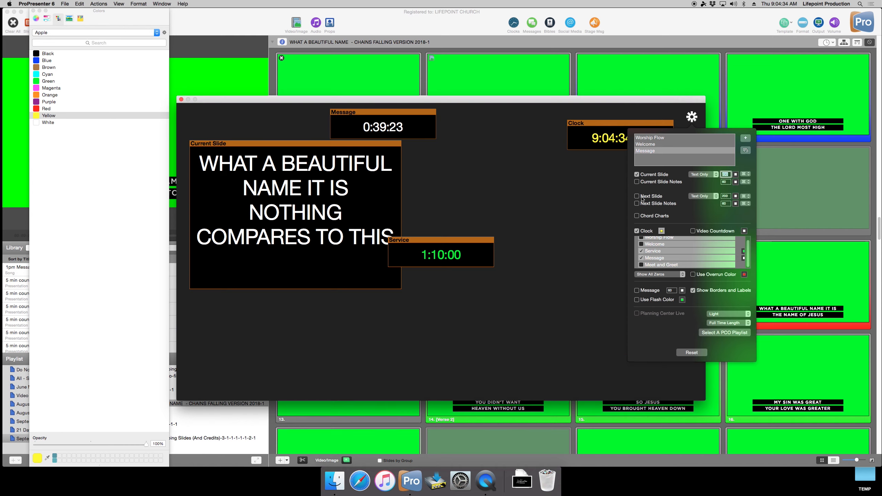
{"action": "left_click_drag", "start_coordinate": [444, 243], "coordinate": [501, 125]}
Step: Stretch Current Slide to full width directly above Next Slide and redisplay it to apply its 200 text size
{"action": "left_click_drag", "start_coordinate": [379, 148], "coordinate": [705, 228]}
{"action": "left_click", "coordinate": [693, 119]}
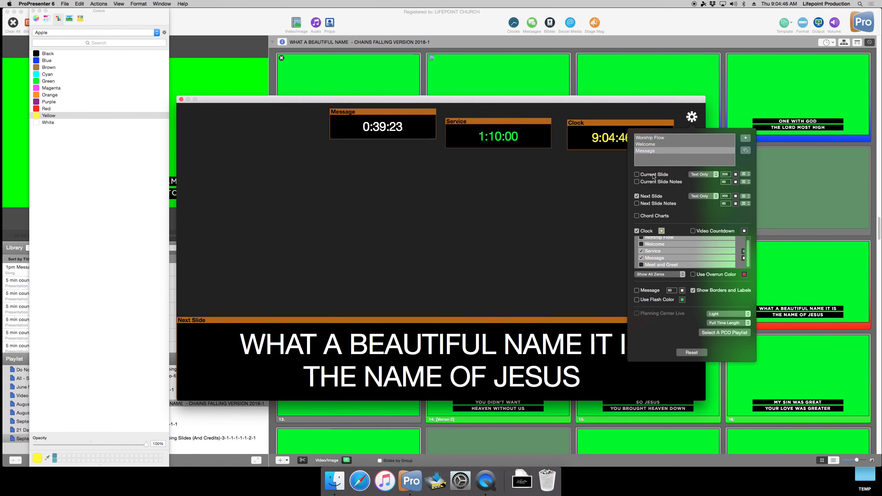
{"action": "left_click_drag", "start_coordinate": [556, 169], "coordinate": [556, 211]}
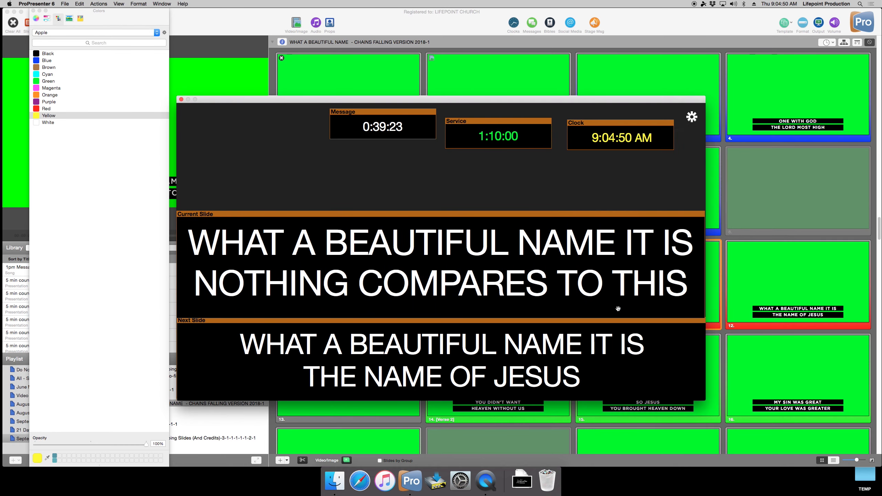
Step: Set the Next Slide text color to Orange in the Message layout
{"action": "left_click", "coordinate": [692, 117]}
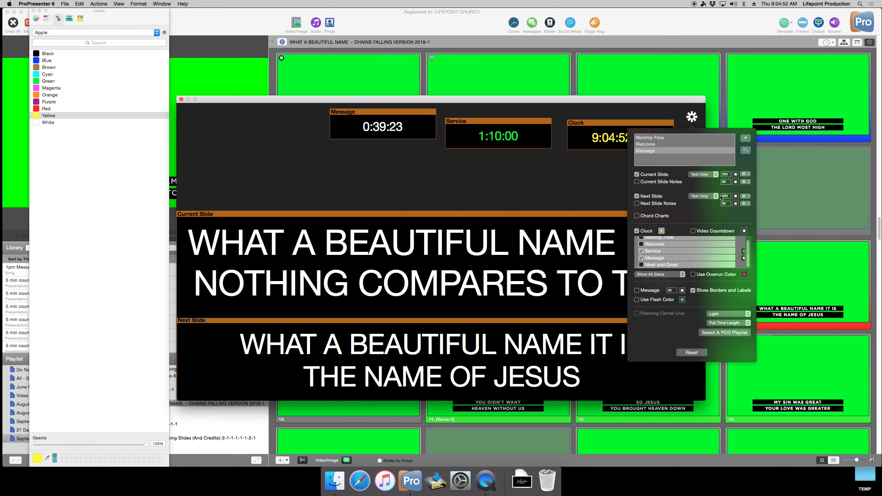
{"action": "left_click", "coordinate": [736, 197]}
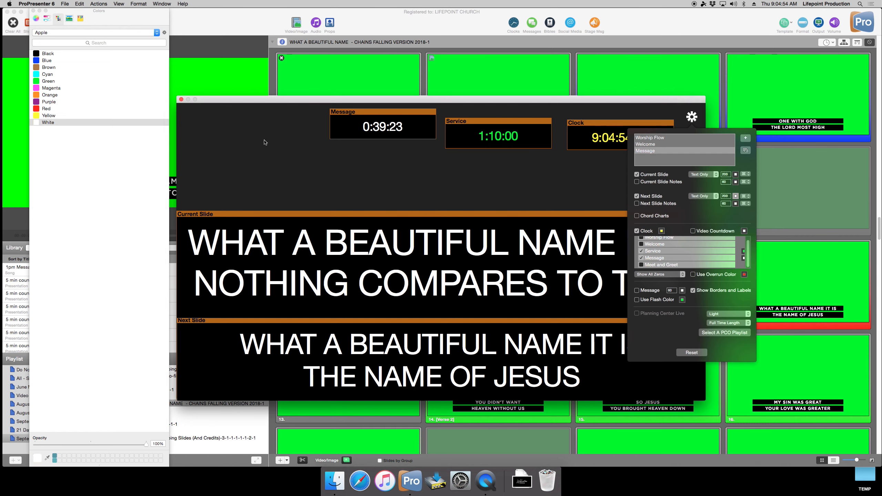
{"action": "left_click", "coordinate": [51, 96]}
Step: Set the Next Slide text color to Orange in the Welcome layout and return to the Message layout
{"action": "left_click", "coordinate": [660, 144]}
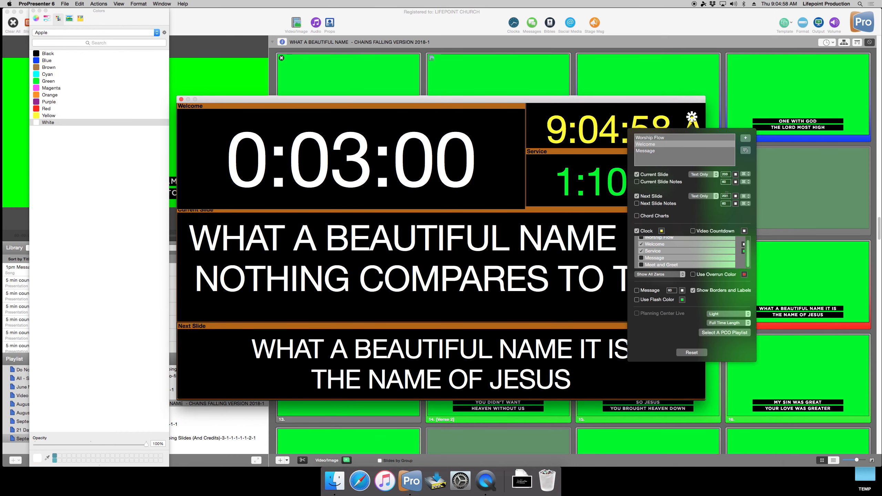
{"action": "left_click", "coordinate": [60, 97]}
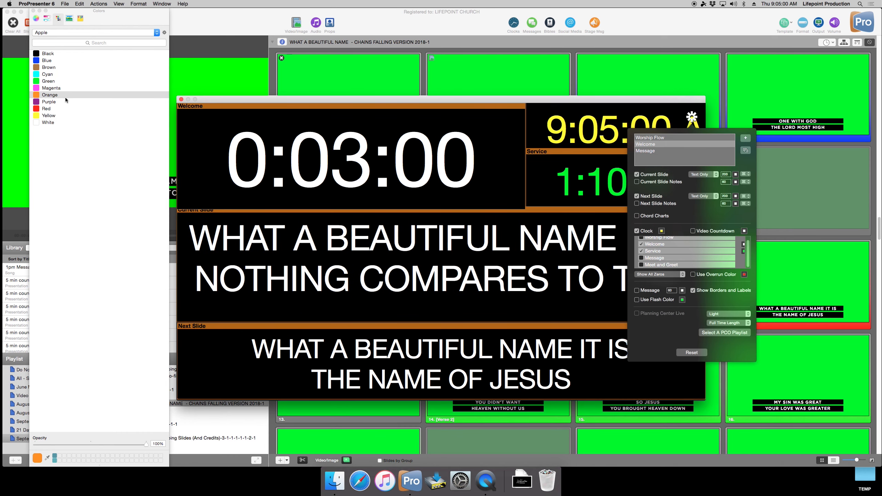
{"action": "left_click", "coordinate": [70, 122]}
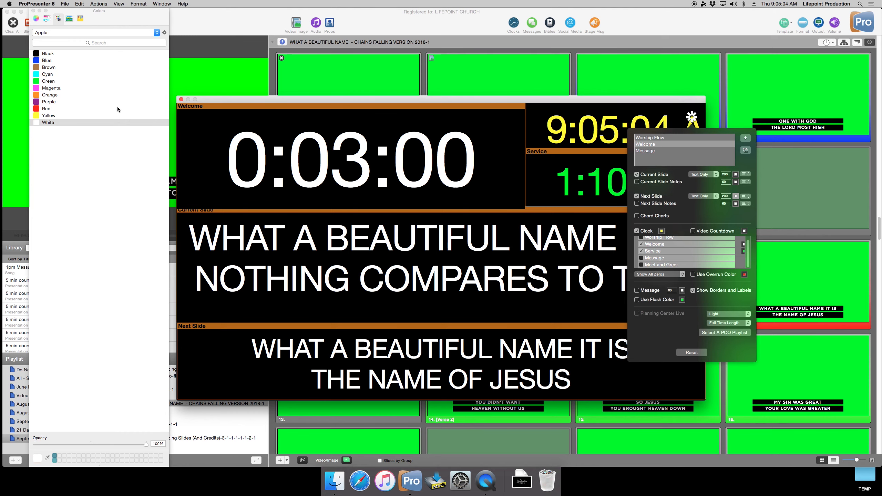
{"action": "left_click", "coordinate": [69, 96]}
{"action": "left_click", "coordinate": [650, 151]}
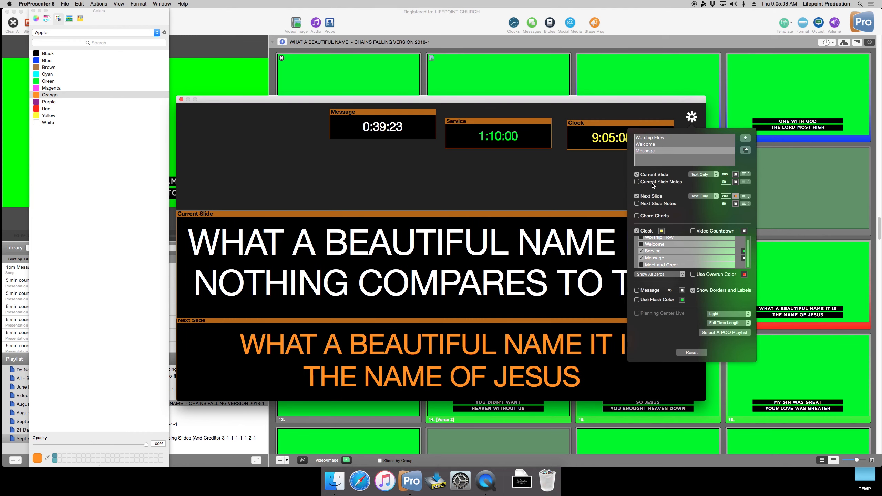
Step: Enlarge the Clock to fill the upper-right corner of the Message layout
{"action": "left_click", "coordinate": [583, 141]}
{"action": "left_click_drag", "start_coordinate": [583, 141], "coordinate": [689, 101]}
{"action": "left_click_drag", "start_coordinate": [639, 128], "coordinate": [547, 154]}
{"action": "left_click_drag", "start_coordinate": [568, 123], "coordinate": [587, 117]}
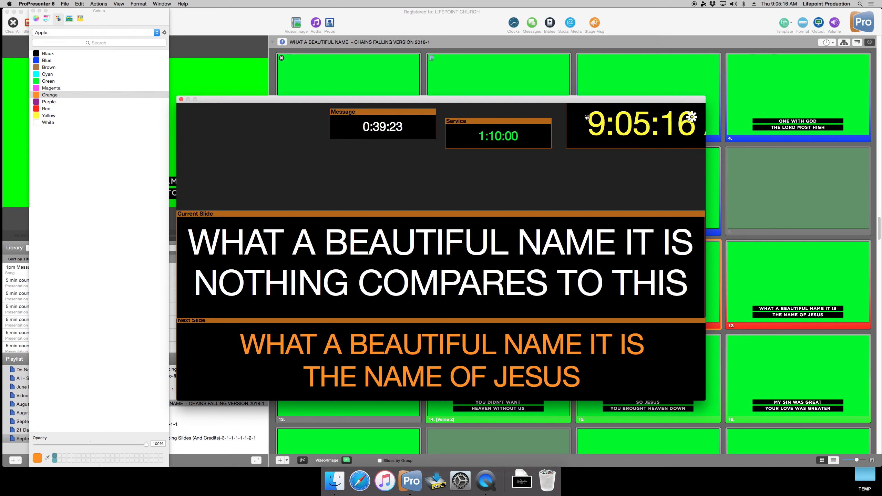
Step: Place the Service timer below the Clock, enlarge it down to Current Slide, and widen both boxes leftward
{"action": "left_click_drag", "start_coordinate": [519, 121], "coordinate": [639, 148]}
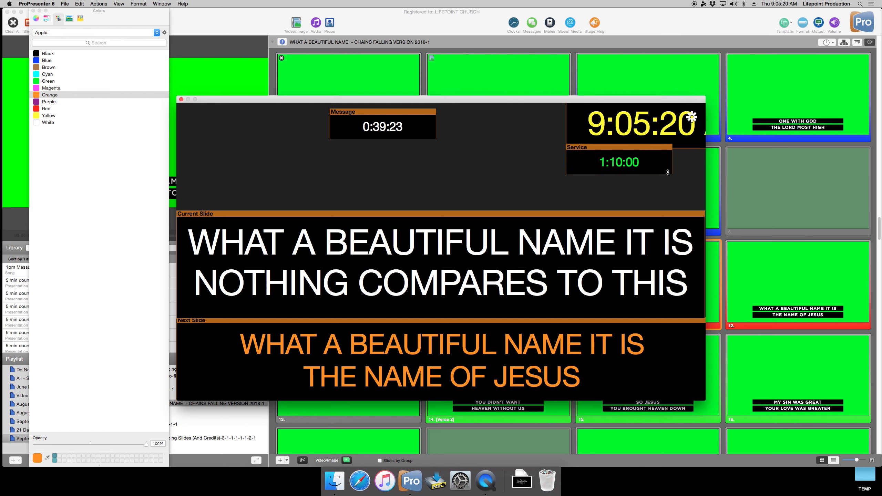
{"action": "left_click_drag", "start_coordinate": [672, 174], "coordinate": [705, 208]}
{"action": "left_click_drag", "start_coordinate": [567, 130], "coordinate": [514, 129]}
{"action": "left_click_drag", "start_coordinate": [567, 163], "coordinate": [510, 162]}
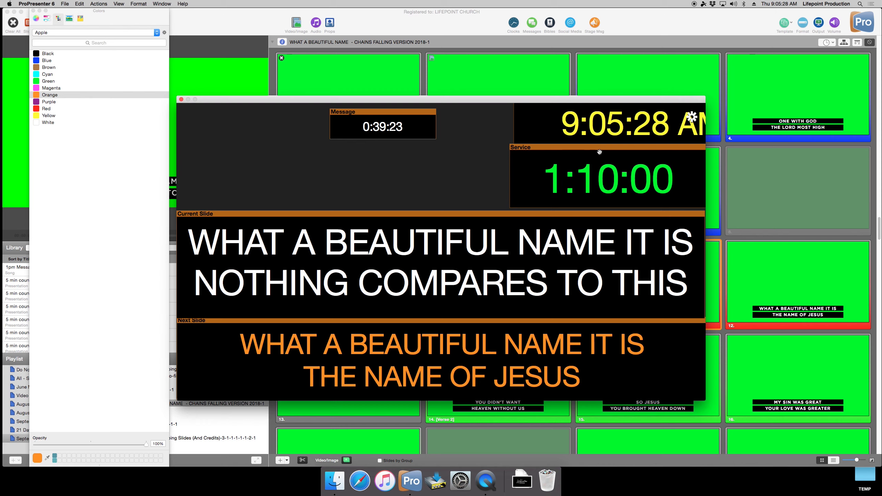
Step: Align the Service timer with the Clock's edges and enlarge the Message timer to fill the layout's upper-left area
{"action": "left_click_drag", "start_coordinate": [600, 152], "coordinate": [631, 129]}
{"action": "left_click_drag", "start_coordinate": [543, 144], "coordinate": [515, 153]}
{"action": "left_click_drag", "start_coordinate": [374, 134], "coordinate": [176, 211]}
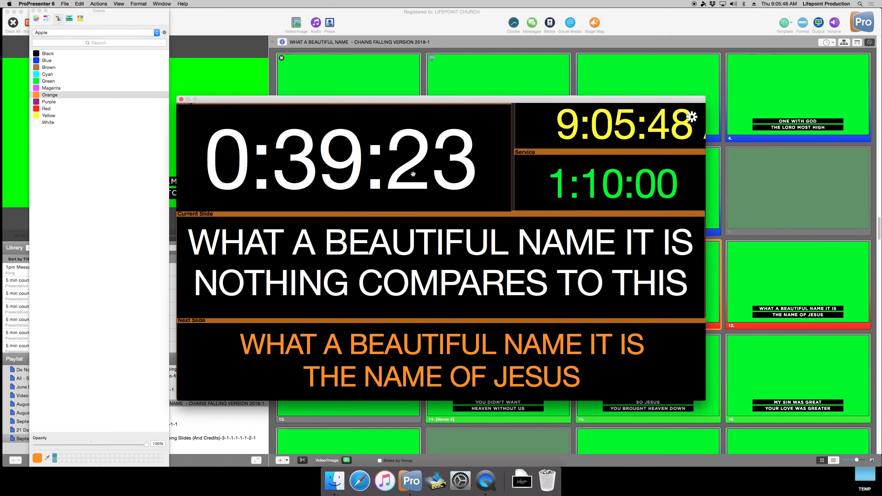
Step: Close the stage display layout and color picker windows, and open the Do Not Delete Clock Fires playlist
{"action": "left_click", "coordinate": [182, 99]}
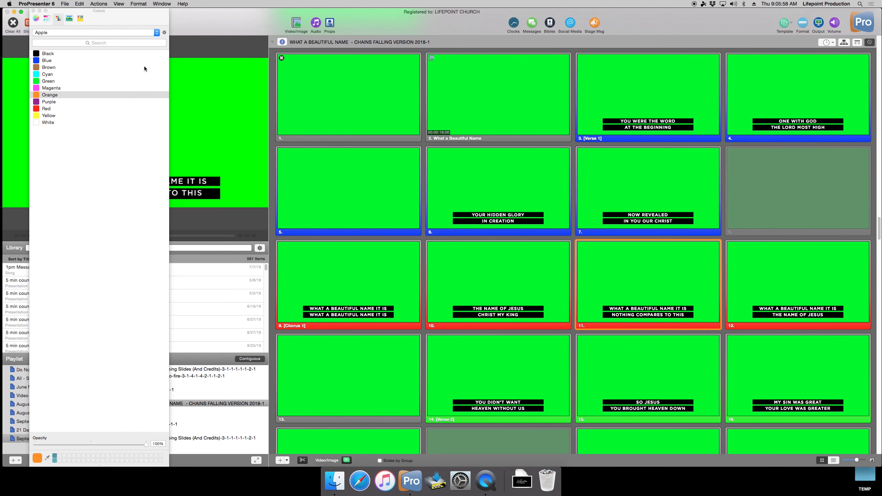
{"action": "left_click", "coordinate": [33, 11]}
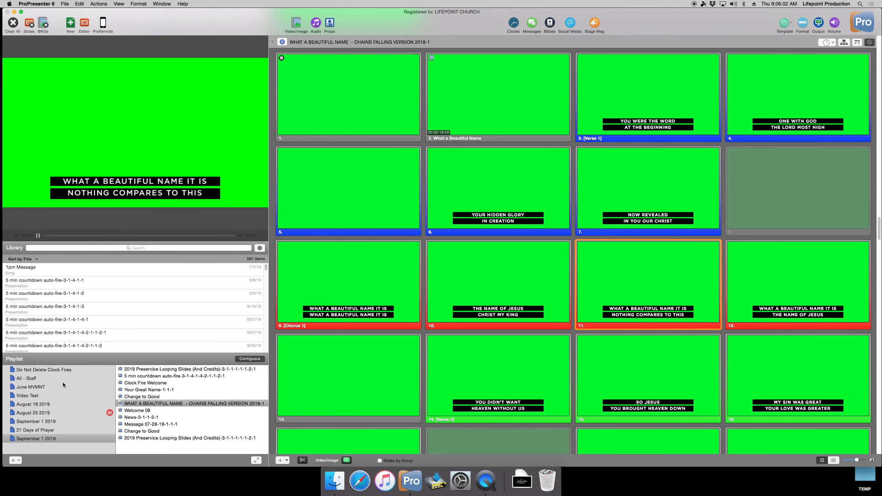
{"action": "left_click", "coordinate": [55, 370]}
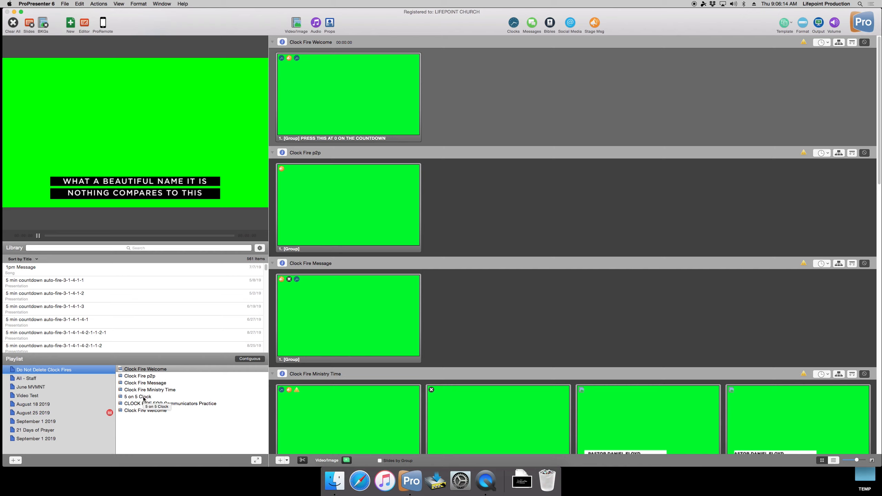
Step: Create a new document named Worship Flow and add it to the end of the Do Not Delete Clock Fires playlist
{"action": "left_click", "coordinate": [15, 461]}
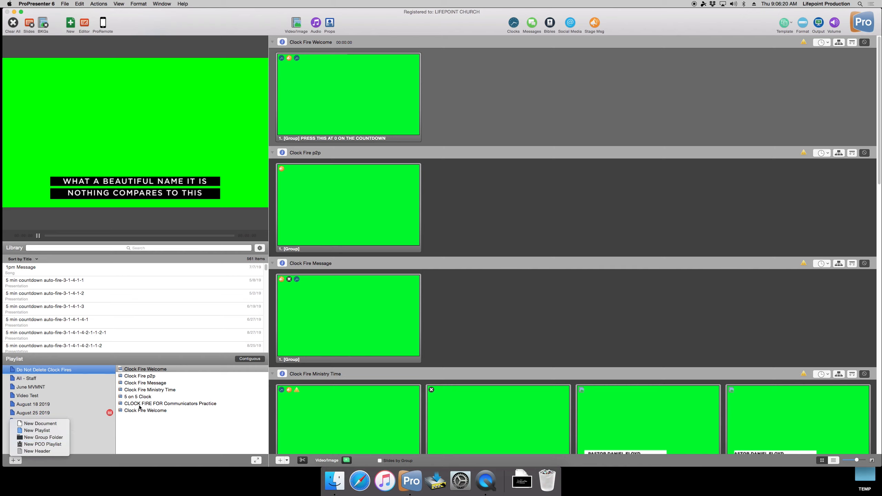
{"action": "left_click", "coordinate": [39, 423]}
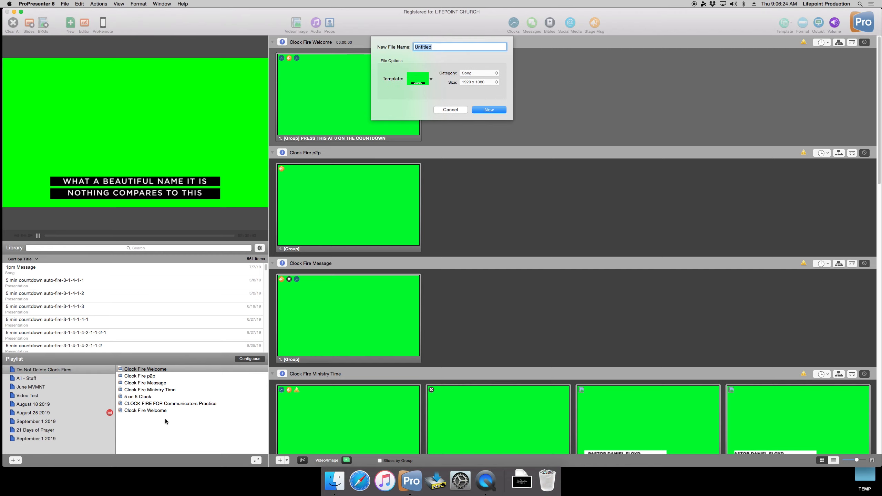
{"action": "type", "text": "Worship Flow"}
{"action": "left_click", "coordinate": [494, 111]}
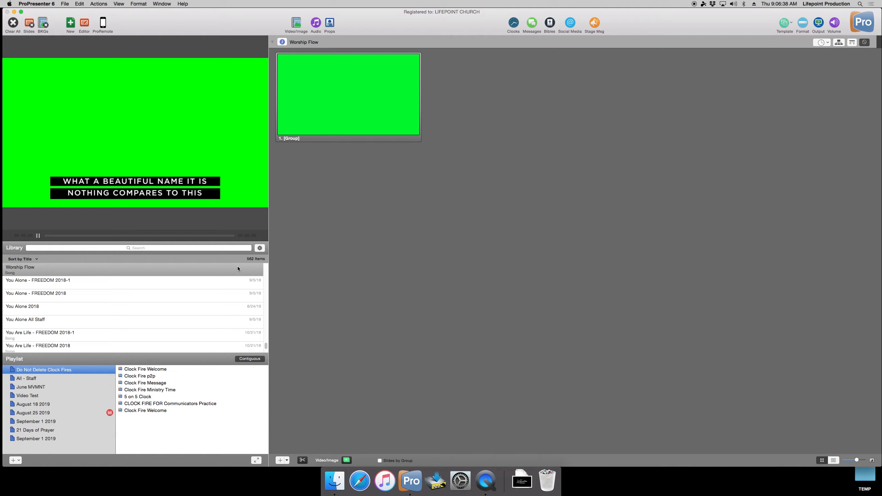
{"action": "left_click_drag", "start_coordinate": [104, 268], "coordinate": [169, 422]}
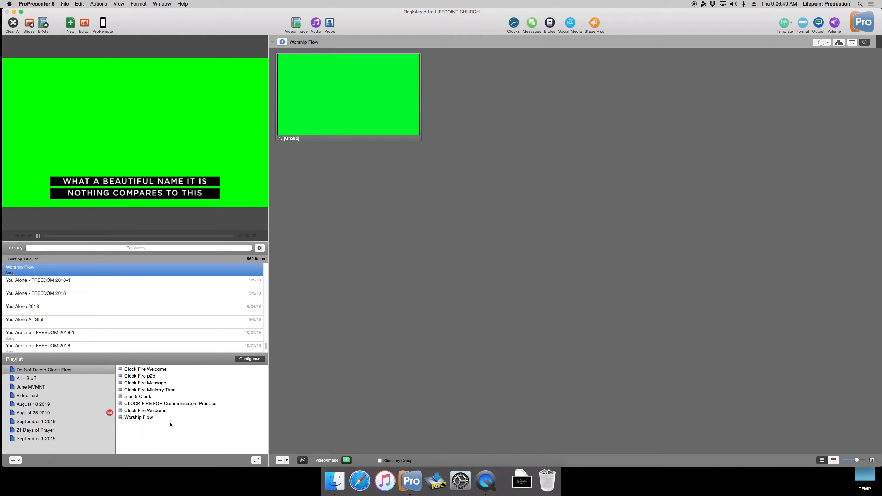
{"action": "left_click", "coordinate": [145, 418]}
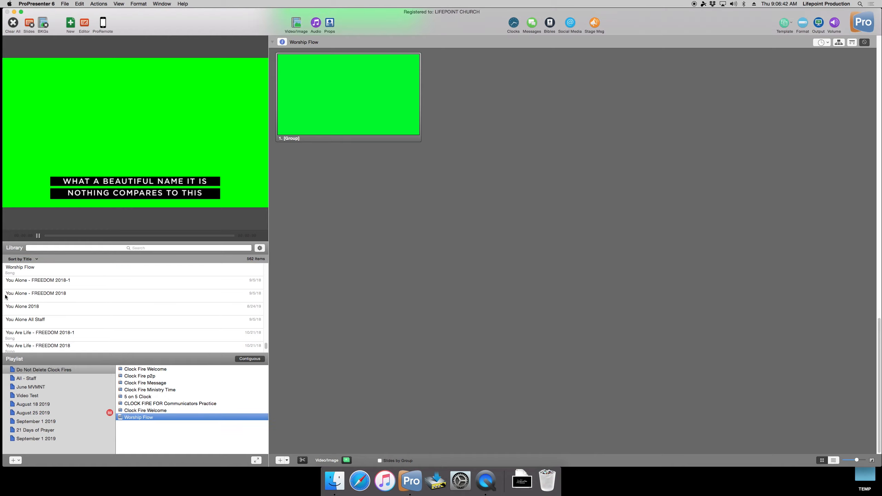
Step: Rename the Worship Flow document to "Clock Fire - Worship Flow" in the library and open it from the playlist
{"action": "left_click", "coordinate": [16, 267]}
{"action": "left_click", "coordinate": [15, 267]}
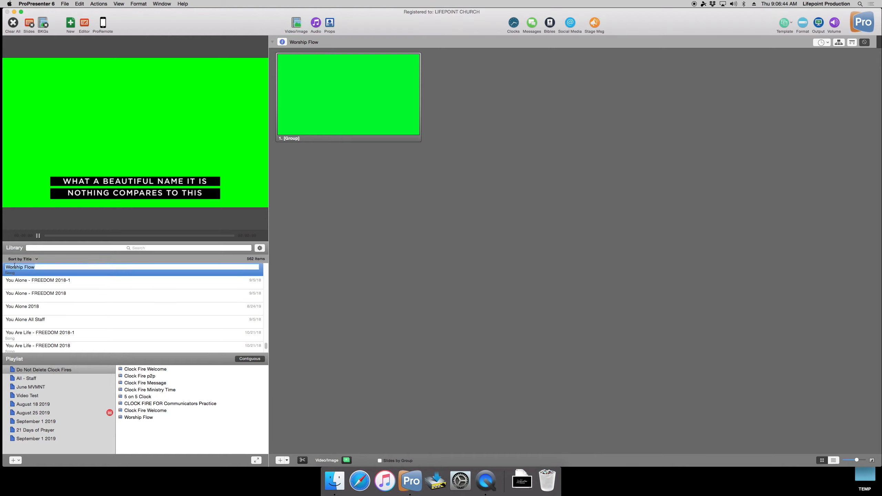
{"action": "key", "text": "Left"}
{"action": "type", "text": "Clock Fire -"}
{"action": "key", "text": "Return"}
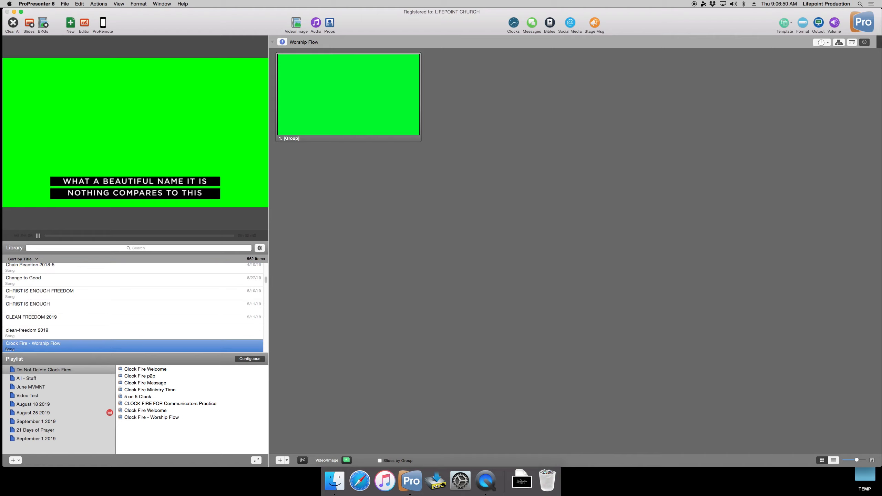
{"action": "left_click", "coordinate": [182, 419]}
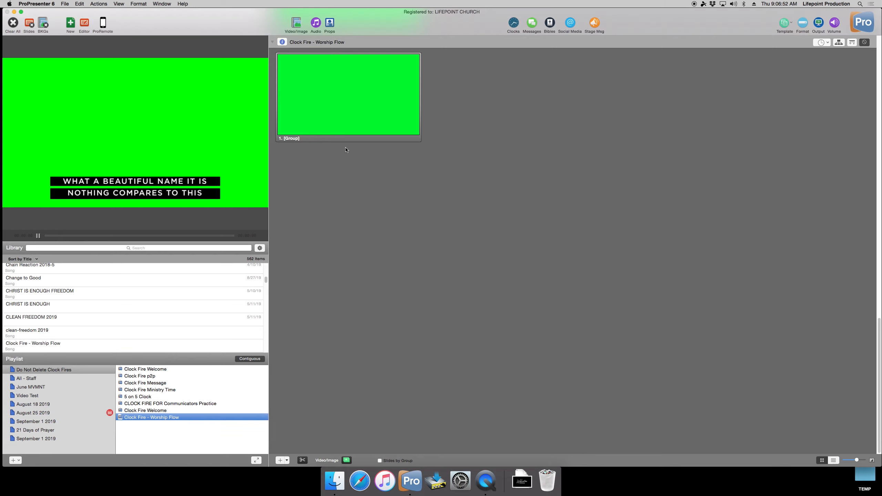
Step: Add a Stage Display Layout cue for Worship Flow to the Clock Fire - Worship Flow slide
{"action": "right_click", "coordinate": [342, 116]}
{"action": "mouse_move", "coordinate": [386, 172]}
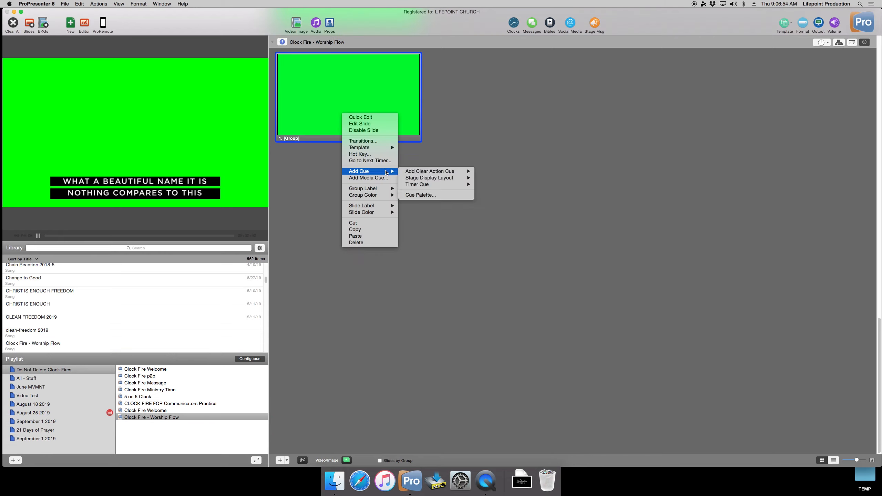
{"action": "right_click", "coordinate": [346, 75]}
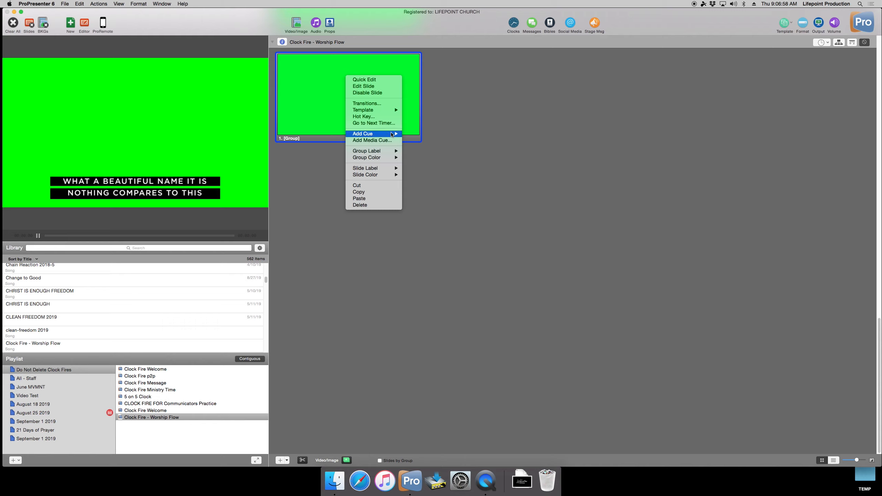
{"action": "mouse_move", "coordinate": [390, 133]}
{"action": "mouse_move", "coordinate": [448, 140]}
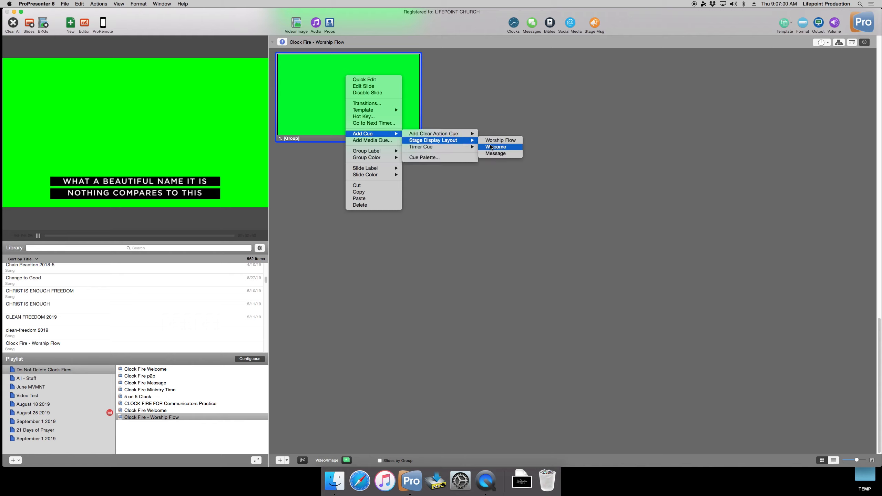
{"action": "left_click", "coordinate": [497, 141]}
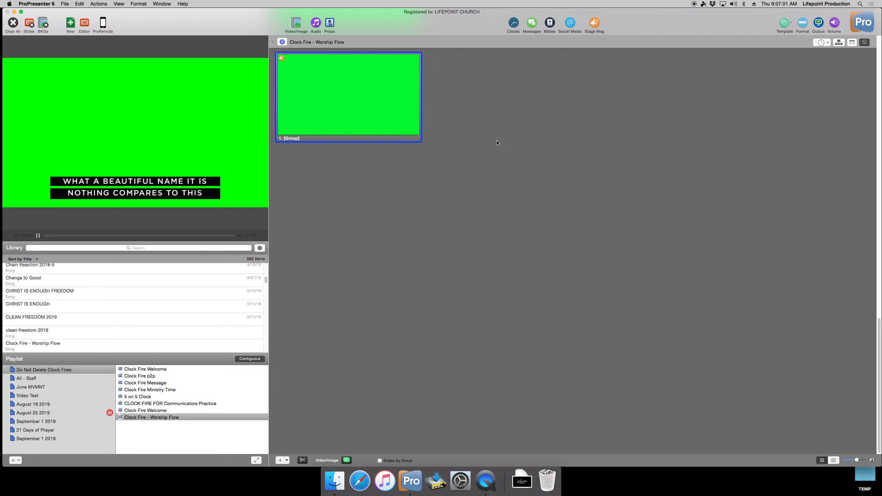
Step: Add a timer cue for the Service timer to the Clock Fire - Worship Flow slide
{"action": "right_click", "coordinate": [372, 95]}
{"action": "mouse_move", "coordinate": [436, 152]}
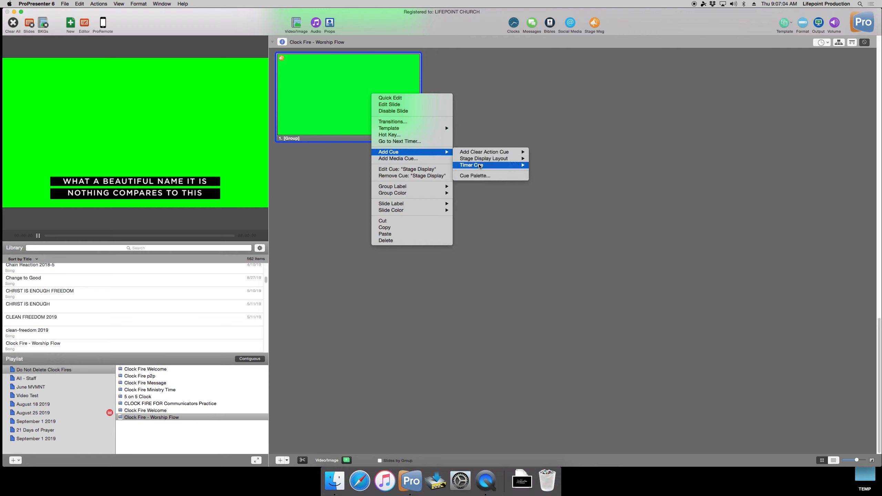
{"action": "mouse_move", "coordinate": [504, 165]}
{"action": "left_click", "coordinate": [552, 177]}
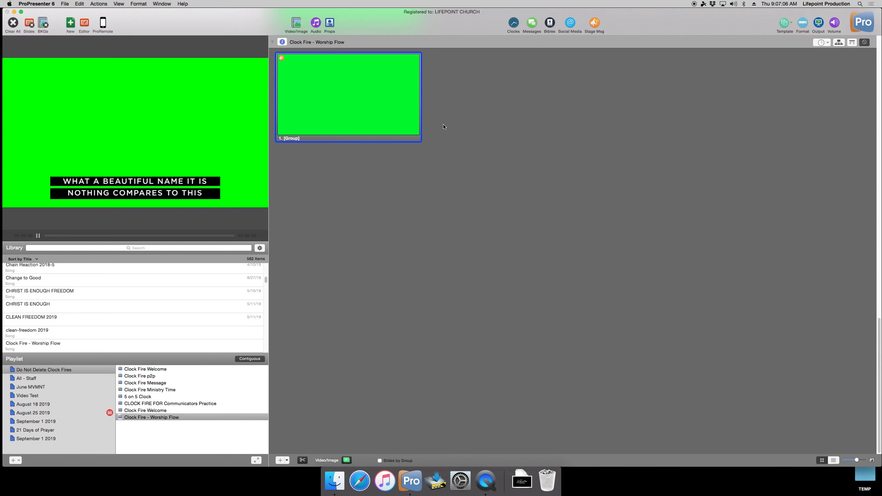
Step: Add a timer cue for the Worship Flow timer to the same slide and deselect the slide
{"action": "right_click", "coordinate": [392, 110]}
{"action": "mouse_move", "coordinate": [442, 169]}
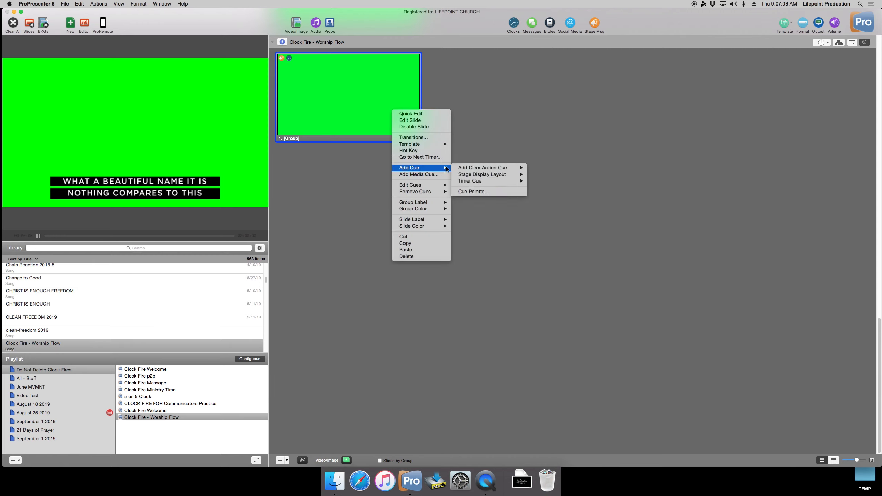
{"action": "mouse_move", "coordinate": [474, 178]}
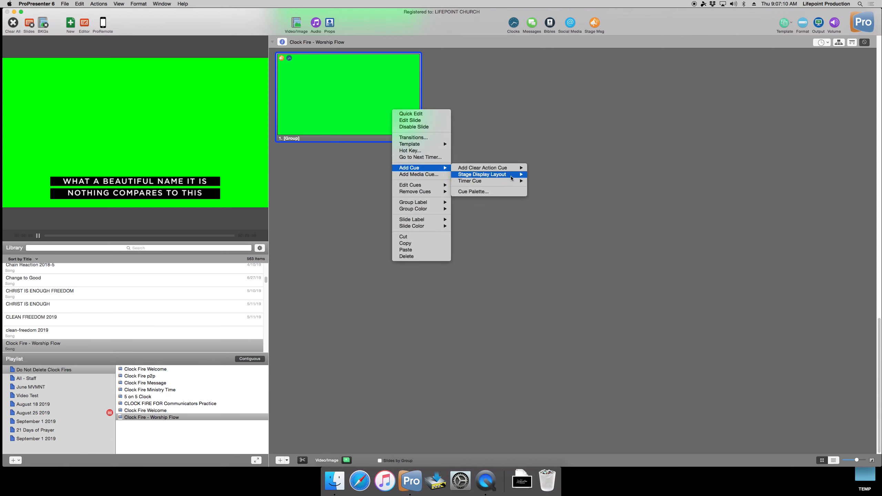
{"action": "mouse_move", "coordinate": [512, 181]}
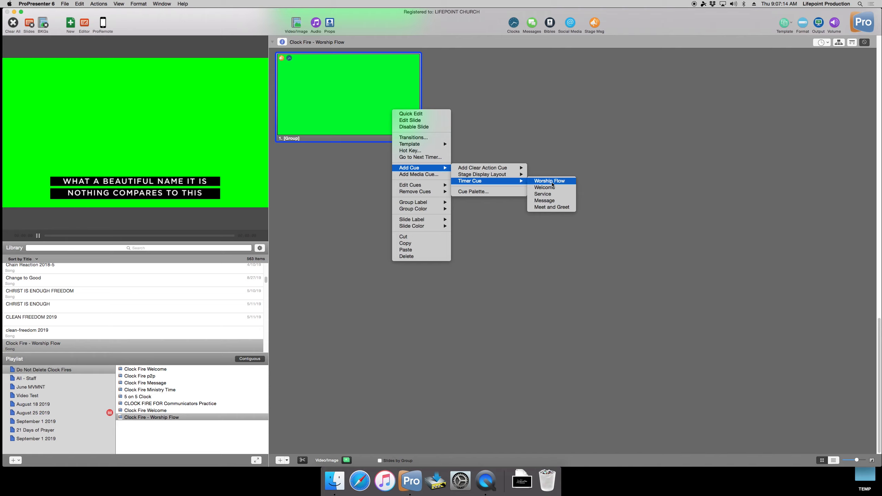
{"action": "left_click", "coordinate": [550, 181]}
{"action": "left_click", "coordinate": [456, 150]}
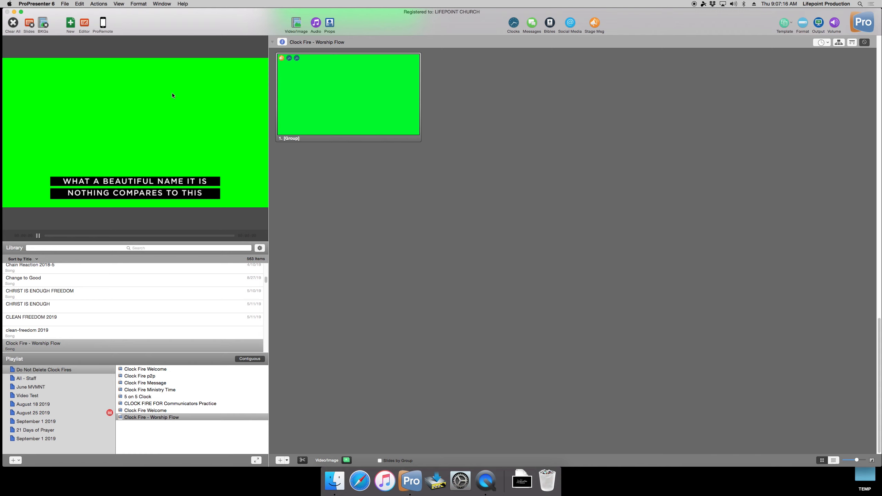
Step: Open and close the stage display configuration in the display preferences, and switch the preview to the stage display output
{"action": "left_click", "coordinate": [64, 4]}
{"action": "mouse_move", "coordinate": [37, 4]}
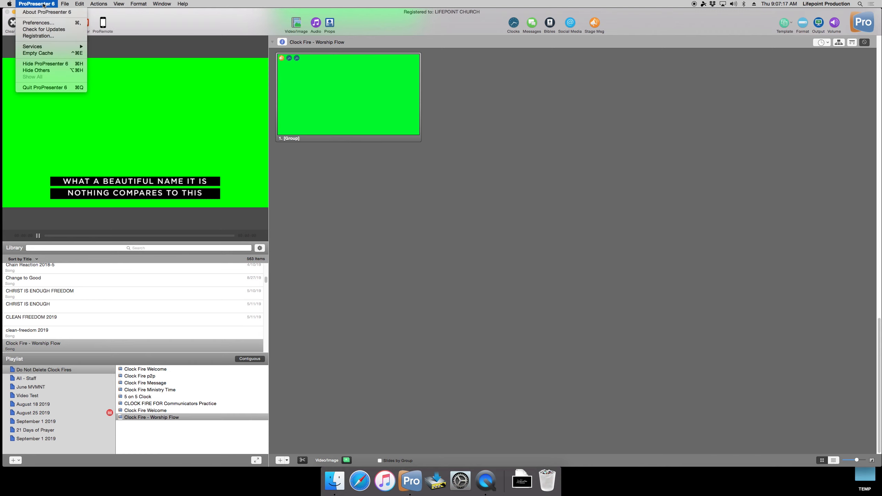
{"action": "left_click", "coordinate": [44, 23]}
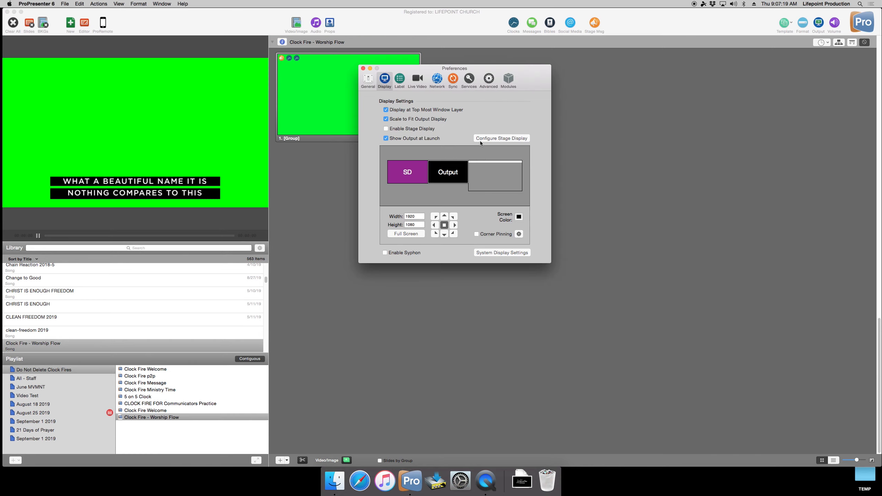
{"action": "left_click", "coordinate": [501, 138]}
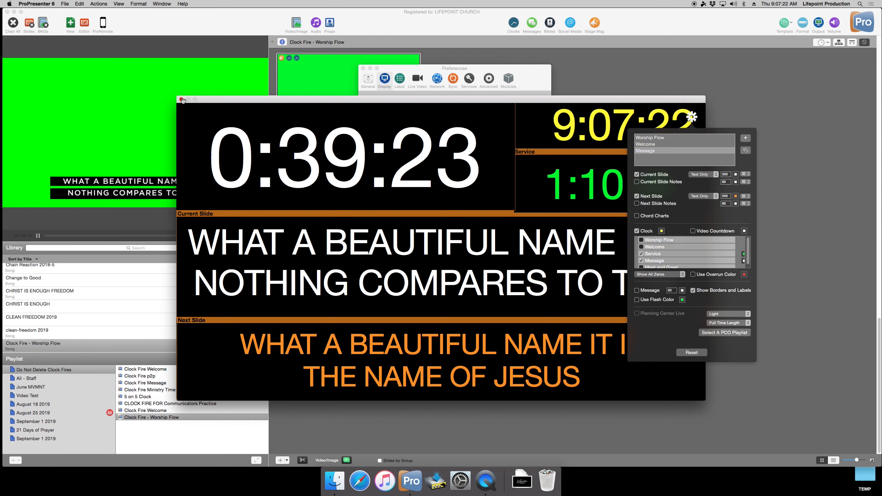
{"action": "left_click", "coordinate": [181, 100]}
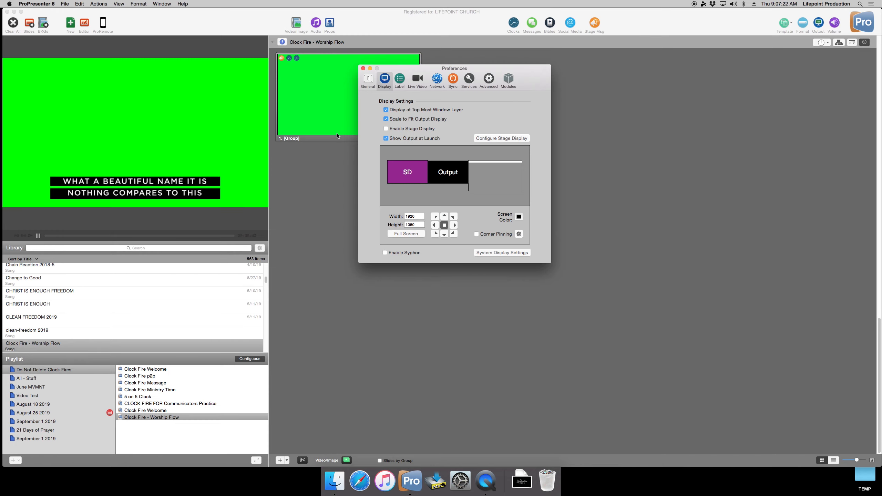
{"action": "left_click", "coordinate": [362, 68]}
{"action": "left_click", "coordinate": [159, 42]}
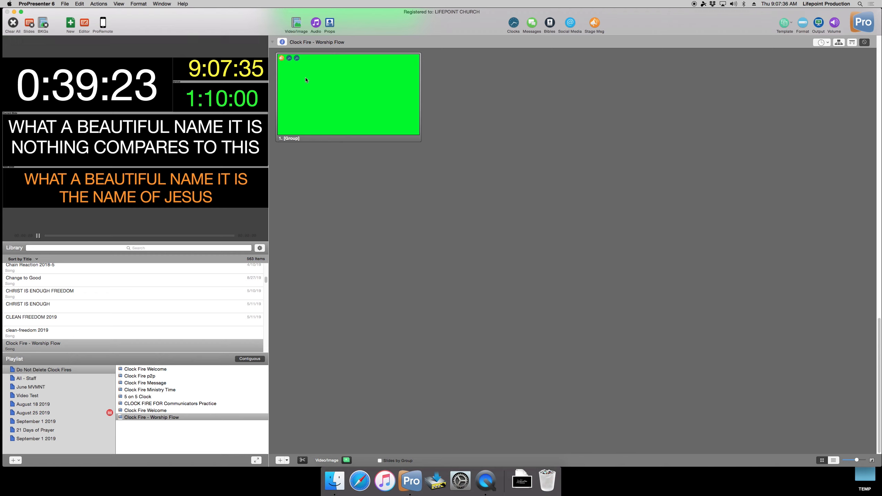
Step: Check that the slide's stage display cue changes the layout to Worship Flow, and trigger the slide
{"action": "right_click", "coordinate": [336, 72]}
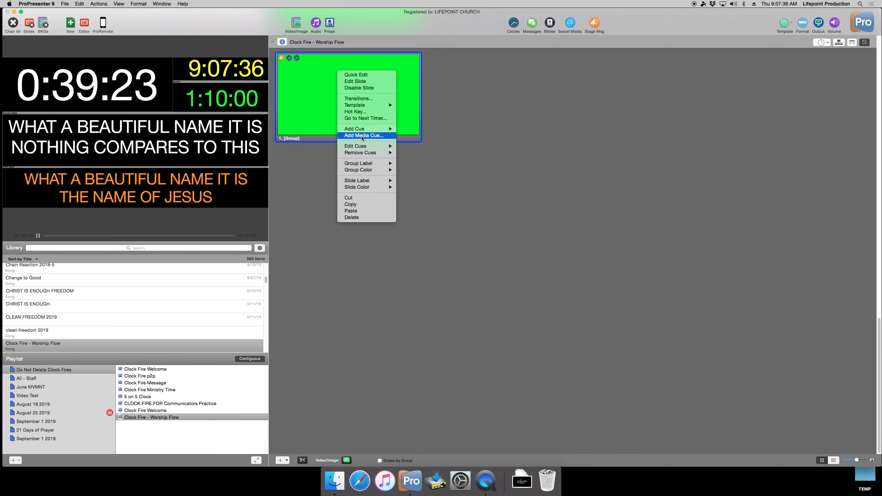
{"action": "mouse_move", "coordinate": [365, 149]}
{"action": "left_click", "coordinate": [419, 149]}
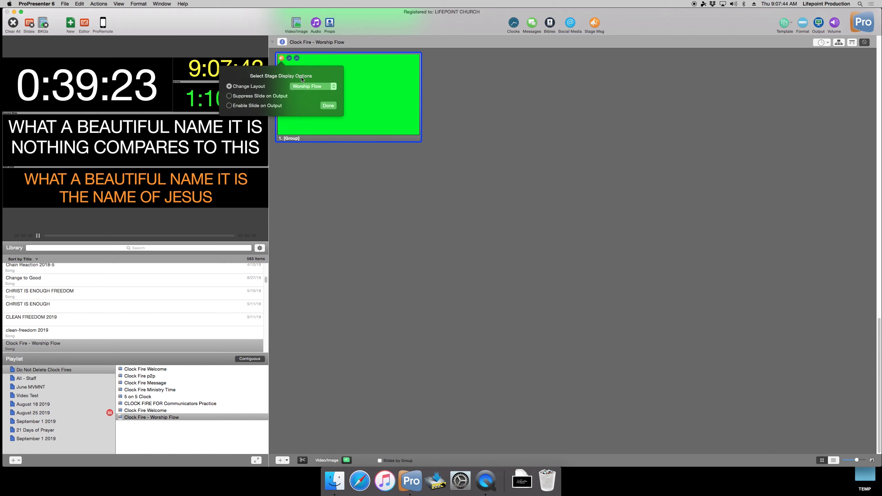
{"action": "left_click", "coordinate": [328, 106]}
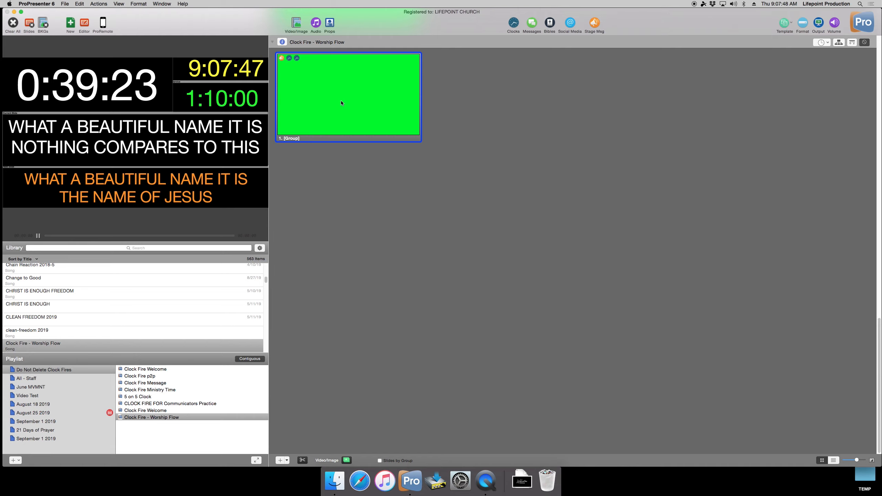
{"action": "left_click", "coordinate": [341, 102]}
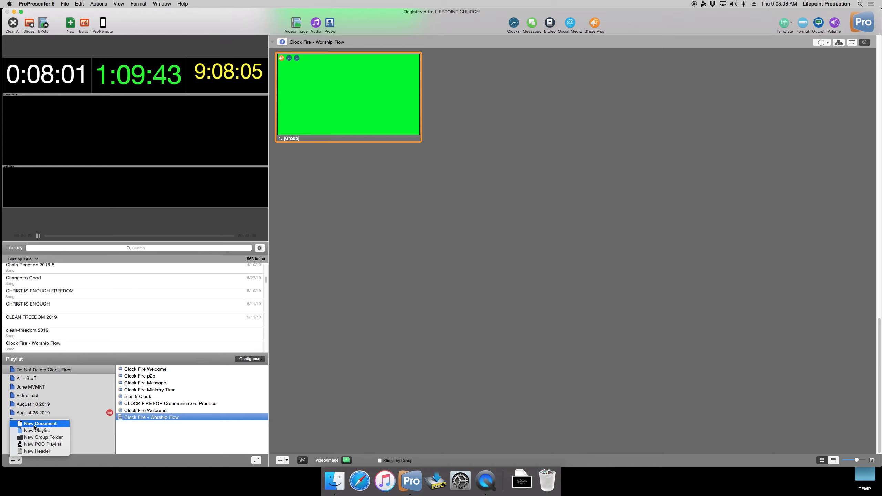
Step: Start a new document and try to name it Clock Fire - Welcome (3:00)
{"action": "left_click", "coordinate": [34, 425]}
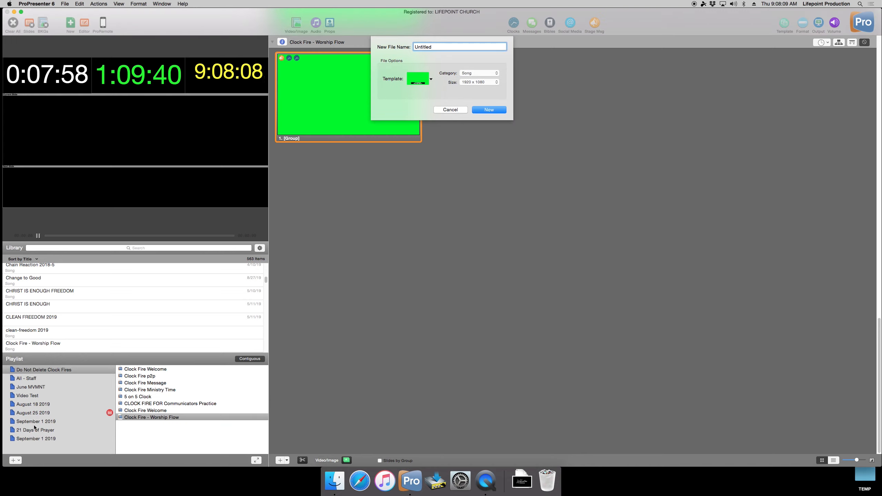
{"action": "key", "text": "BackSpace"}
{"action": "key", "text": "BackSpace"}
{"action": "key", "text": "BackSpace"}
{"action": "key", "text": "BackSpace"}
{"action": "key", "text": "BackSpace"}
{"action": "key", "text": "BackSpace"}
{"action": "key", "text": "BackSpace"}
{"action": "key", "text": "BackSpace"}
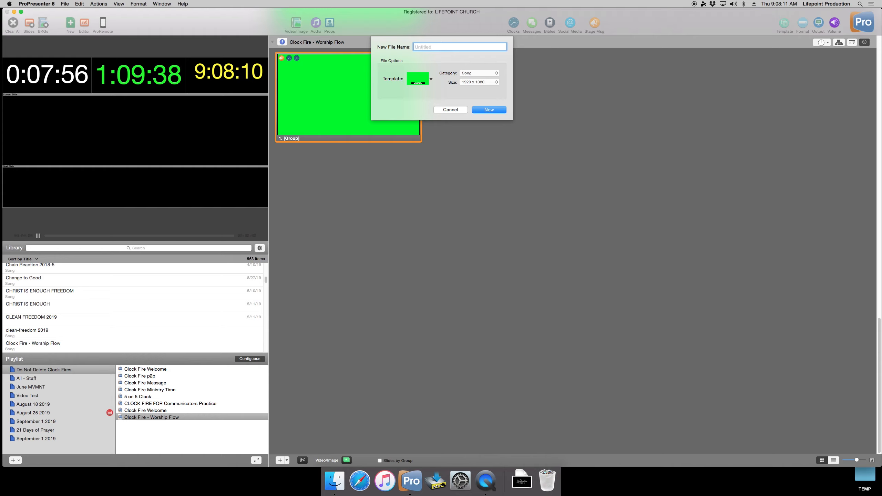
{"action": "type", "text": "Clock F"}
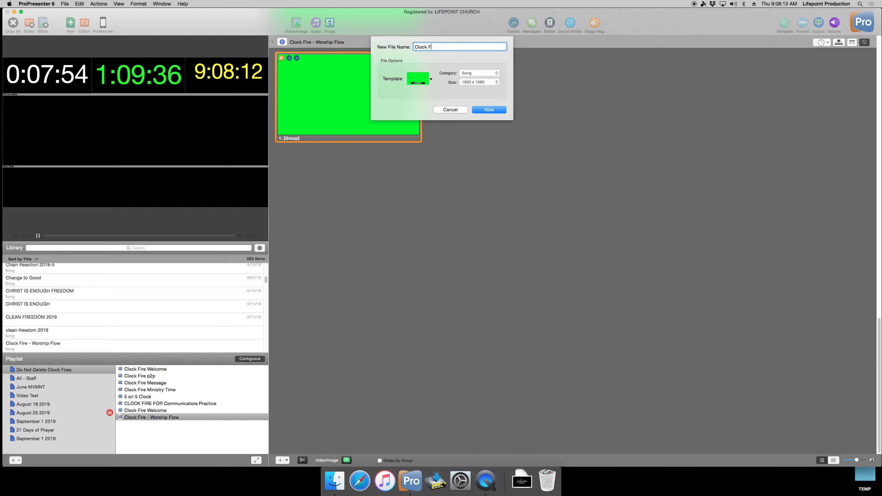
{"action": "type", "text": "ire - Welcom"}
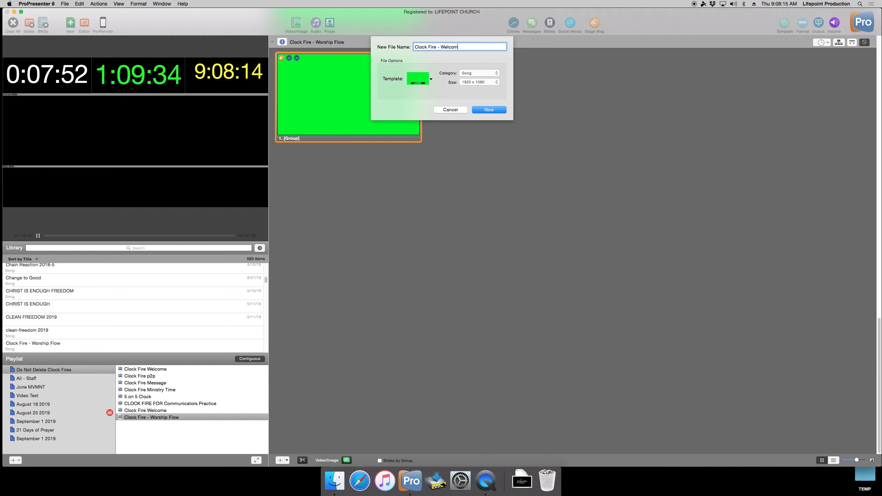
{"action": "type", "text": "e (3:--"}
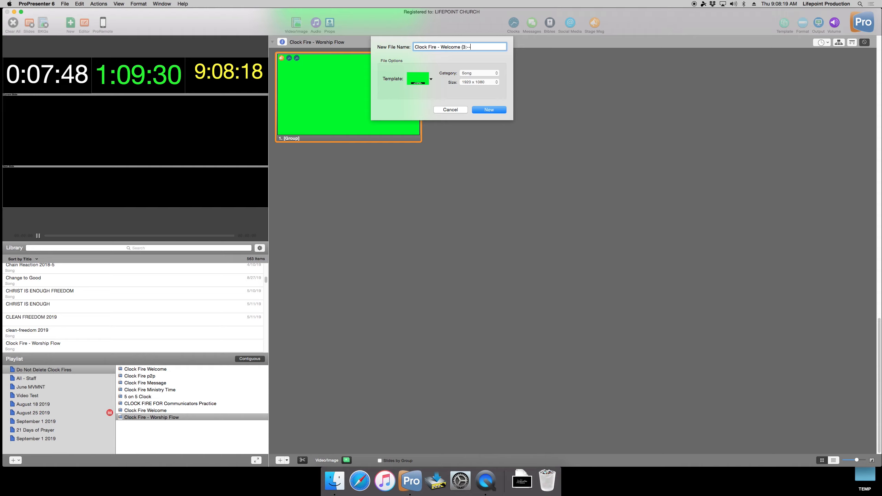
{"action": "key", "text": "BackSpace"}
{"action": "key", "text": "BackSpace"}
{"action": "type", "text": "00)"}
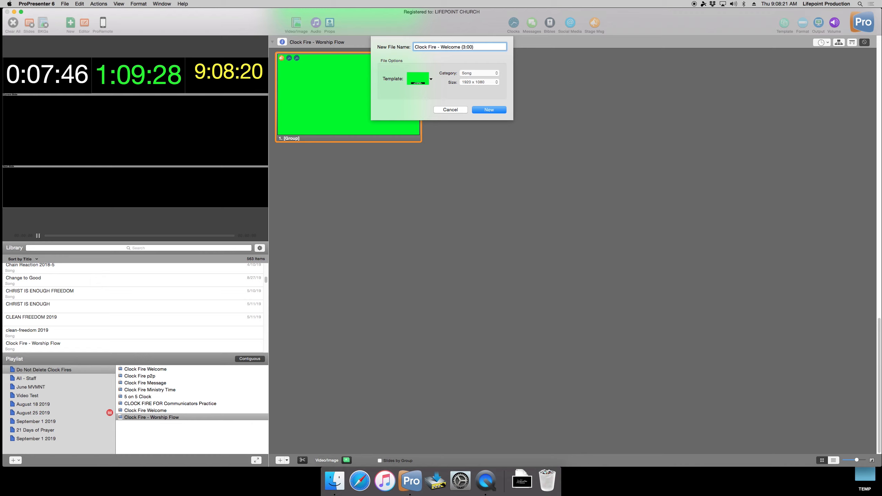
{"action": "key", "text": "Return"}
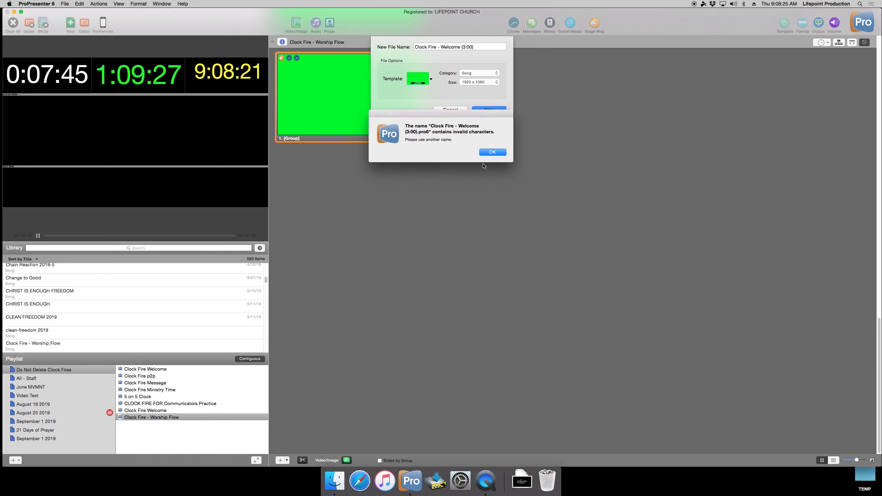
Step: Remove the parentheses from the file name and try to create the document as Clock Fire - Welcome 3:00
{"action": "left_click", "coordinate": [492, 152]}
{"action": "left_click", "coordinate": [475, 46]}
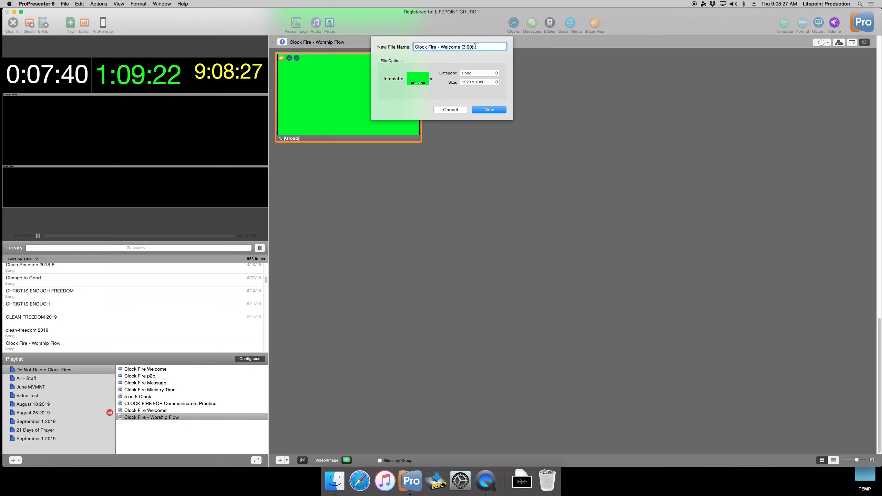
{"action": "key", "text": "BackSpace"}
{"action": "key", "text": "Left"}
{"action": "key", "text": "Left"}
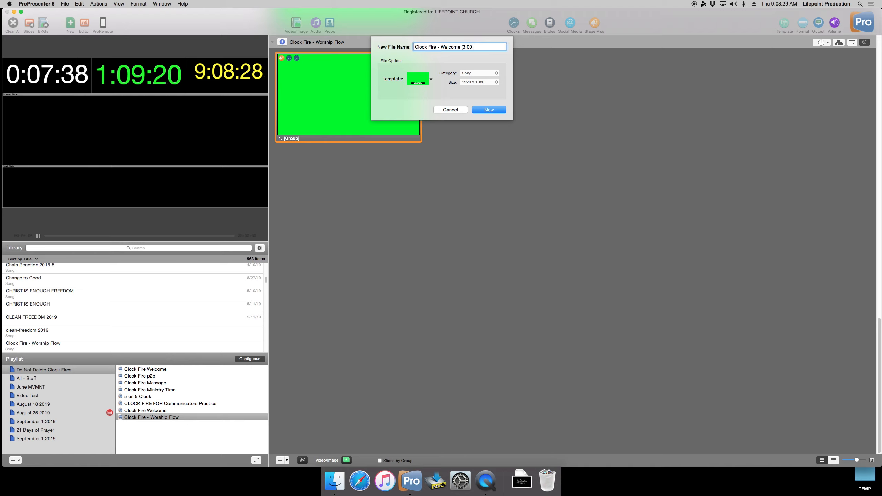
{"action": "key", "text": "Left"}
{"action": "key", "text": "Left"}
{"action": "key", "text": "BackSpace"}
{"action": "key", "text": "Return"}
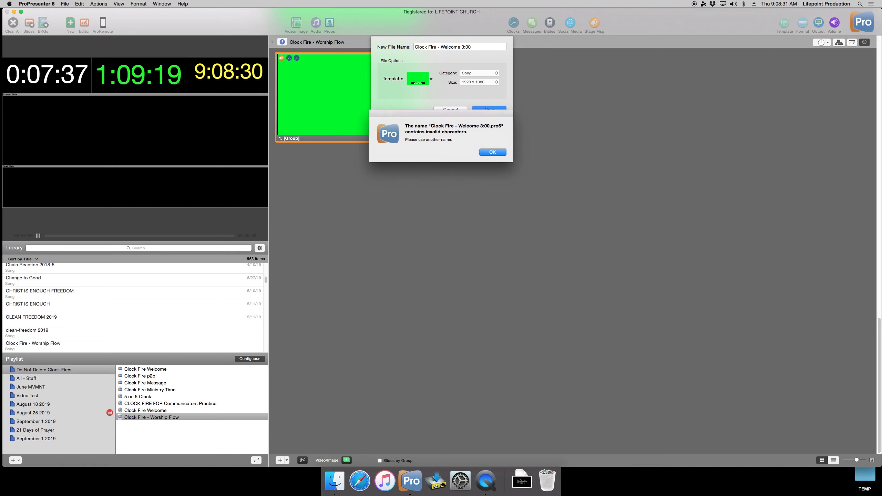
Step: Create the document as Clock Fire - Welcome 3 minutes and add it to the end of the Do Not Delete Clock Fires playlist
{"action": "key", "text": "Return"}
{"action": "key", "text": "Right"}
{"action": "key", "text": "Left"}
{"action": "key", "text": "Left"}
{"action": "key", "text": "Left"}
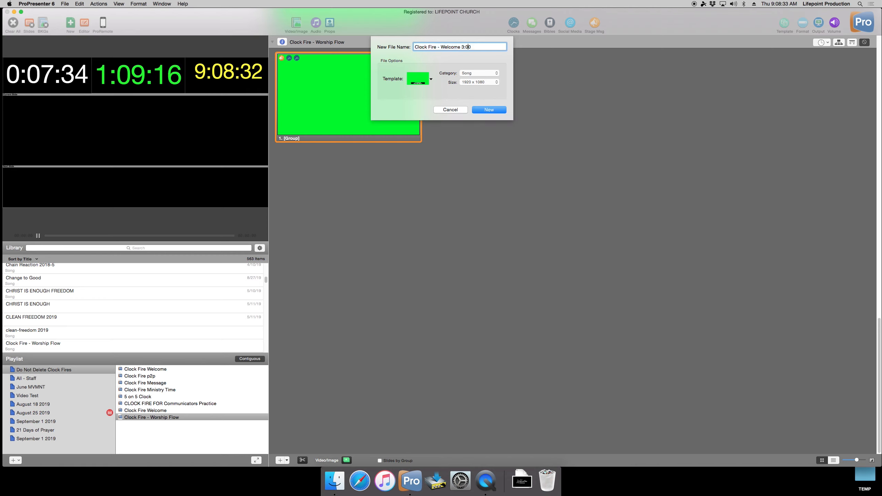
{"action": "key", "text": "Delete"}
{"action": "key", "text": "Delete"}
{"action": "key", "text": "Delete"}
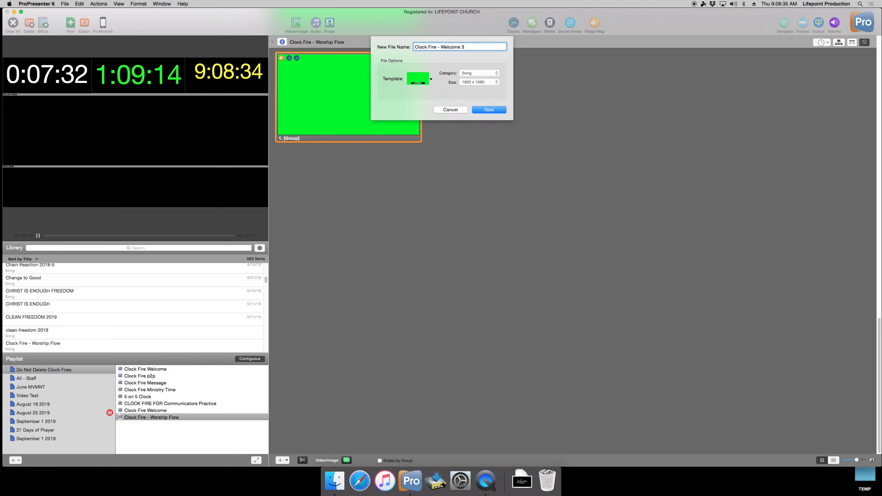
{"action": "type", "text": "minutes"}
{"action": "key", "text": "Return"}
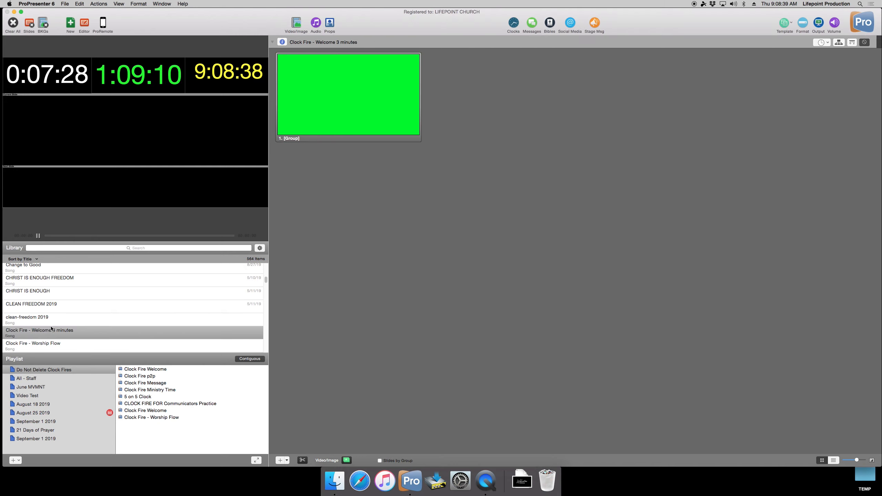
{"action": "left_click_drag", "start_coordinate": [59, 333], "coordinate": [164, 425]}
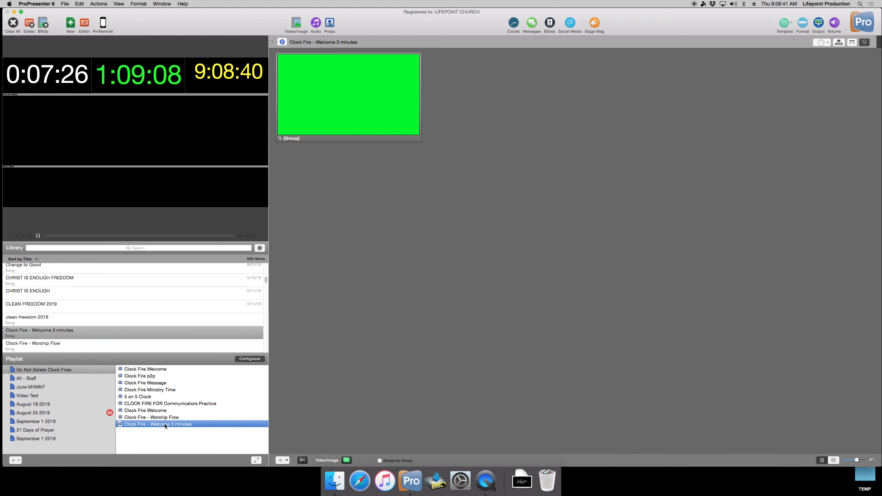
{"action": "right_click", "coordinate": [164, 423]}
Step: Add a stage display layout cue for Welcome to the Clock Fire - Welcome 3 minutes slide
{"action": "right_click", "coordinate": [320, 107]}
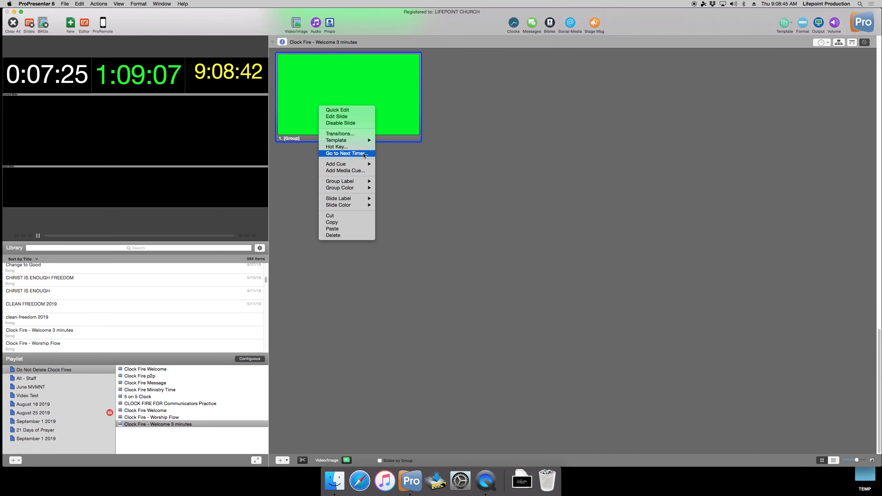
{"action": "mouse_move", "coordinate": [361, 165]}
{"action": "mouse_move", "coordinate": [402, 168]}
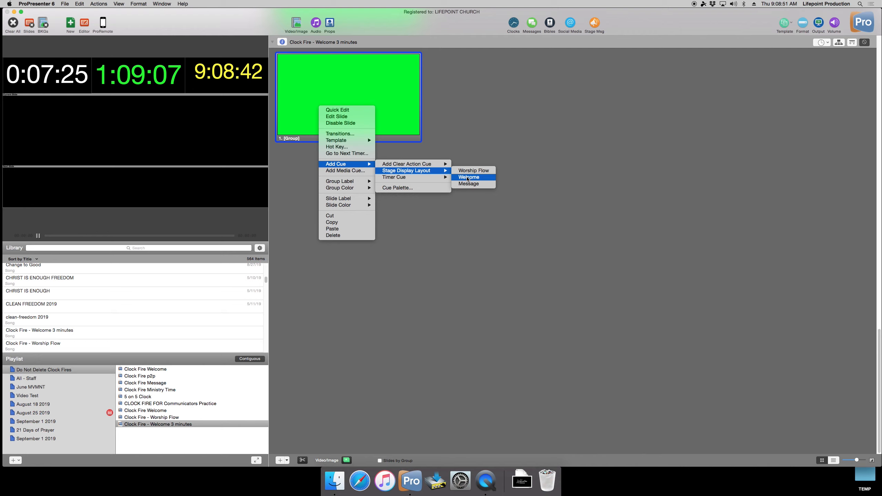
{"action": "left_click", "coordinate": [461, 172]}
Step: Add a timer cue for the Welcome timer to the same slide and trigger the slide
{"action": "right_click", "coordinate": [361, 97]}
{"action": "mouse_move", "coordinate": [409, 158]}
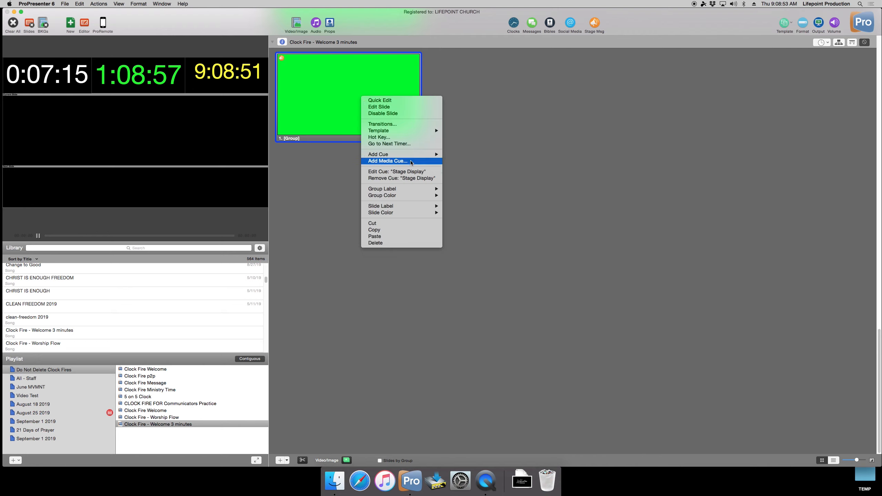
{"action": "mouse_move", "coordinate": [456, 169]}
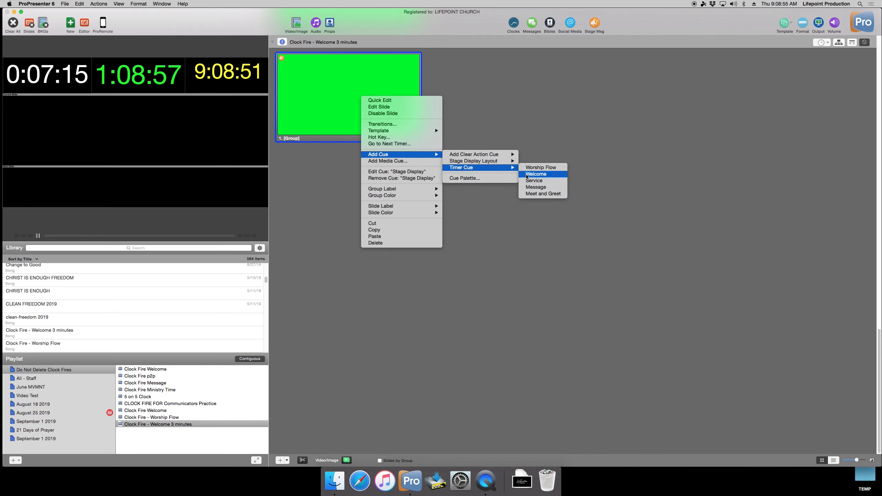
{"action": "left_click", "coordinate": [530, 176]}
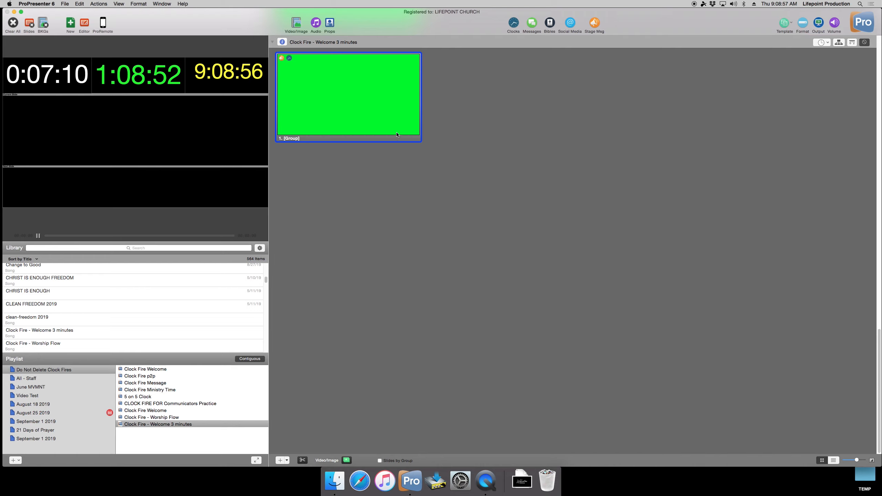
{"action": "left_click", "coordinate": [375, 118]}
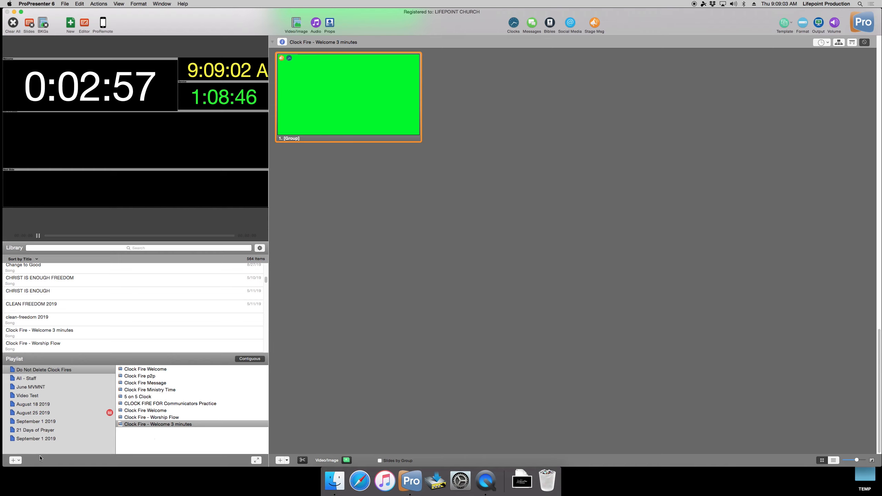
Step: Move Clock Fire Message to the end of the clock fires playlist and remove all cues from its slide
{"action": "left_click", "coordinate": [140, 383]}
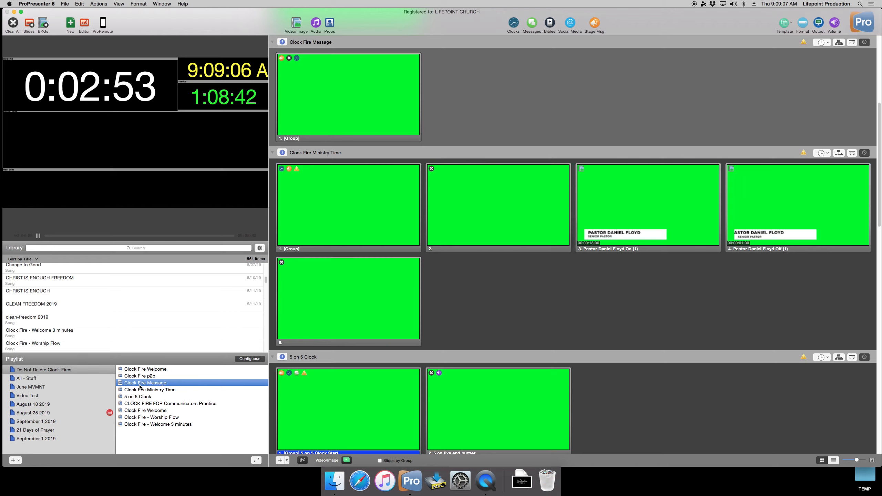
{"action": "left_click_drag", "start_coordinate": [140, 386], "coordinate": [144, 438]}
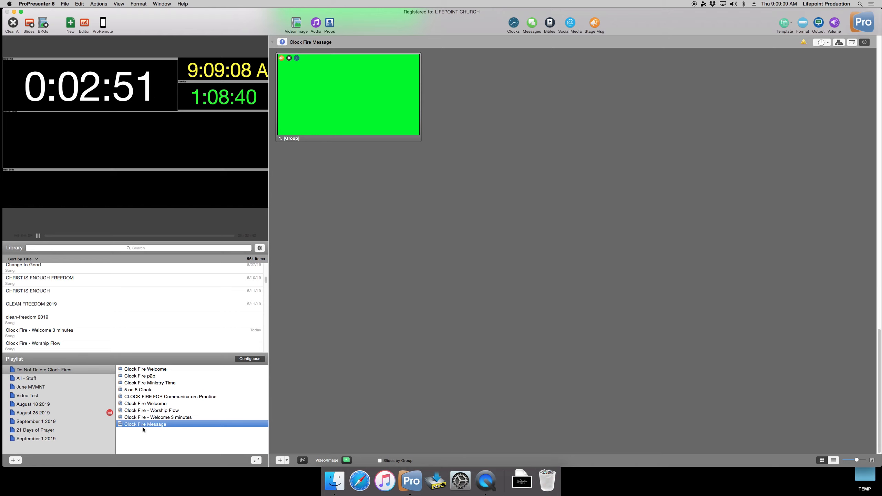
{"action": "right_click", "coordinate": [334, 100]}
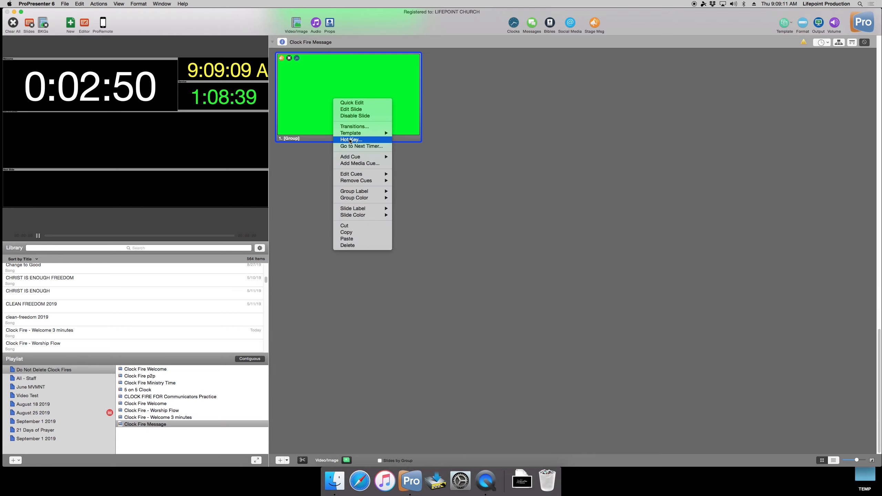
{"action": "mouse_move", "coordinate": [363, 181]}
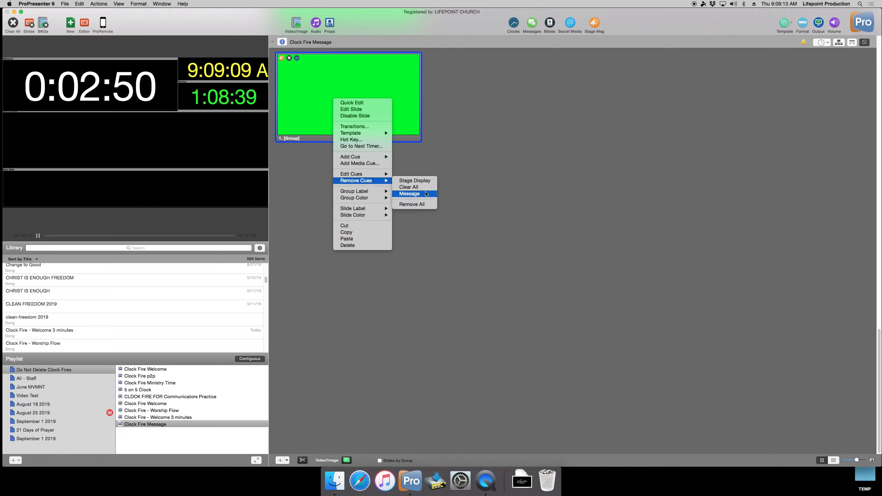
{"action": "left_click", "coordinate": [420, 206]}
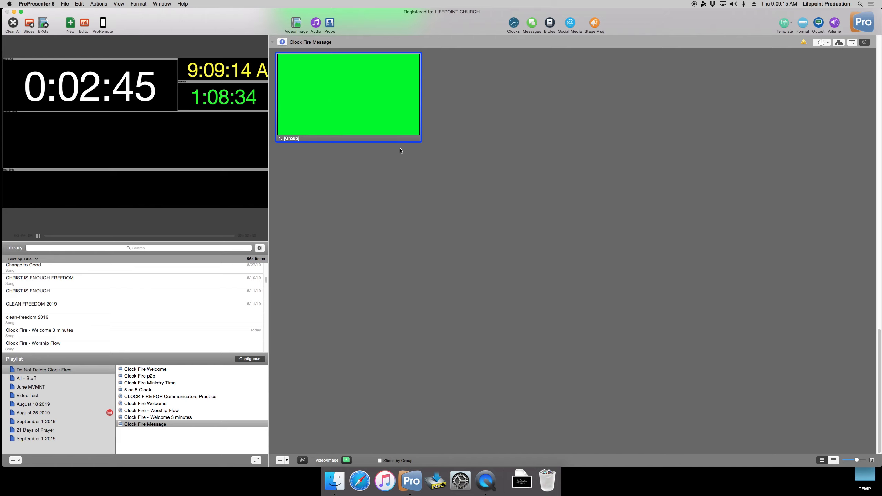
Step: Add a stage display layout cue for Message to the Clock Fire Message slide
{"action": "right_click", "coordinate": [364, 100]}
{"action": "mouse_move", "coordinate": [396, 155]}
{"action": "mouse_move", "coordinate": [469, 156]}
{"action": "left_click", "coordinate": [518, 175]}
Step: Add a timer cue for the Message timer to the Clock Fire Message slide and trigger the slide
{"action": "right_click", "coordinate": [387, 112]}
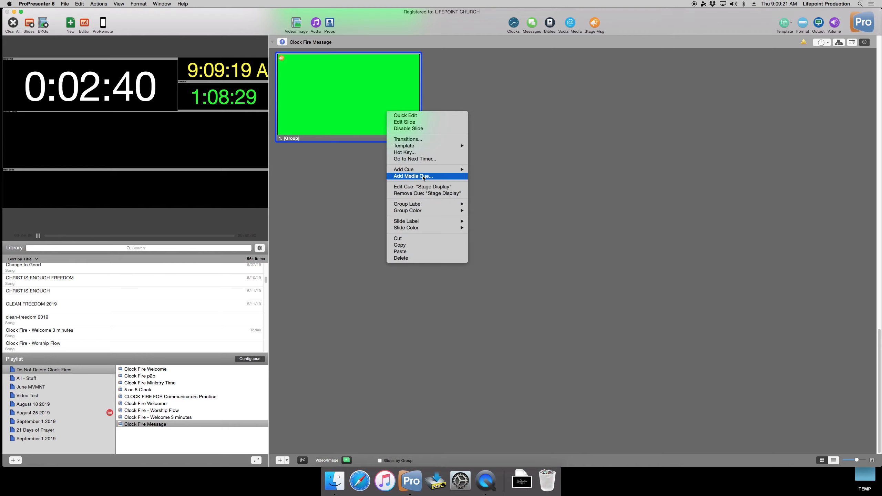
{"action": "mouse_move", "coordinate": [428, 172]}
{"action": "mouse_move", "coordinate": [514, 183]}
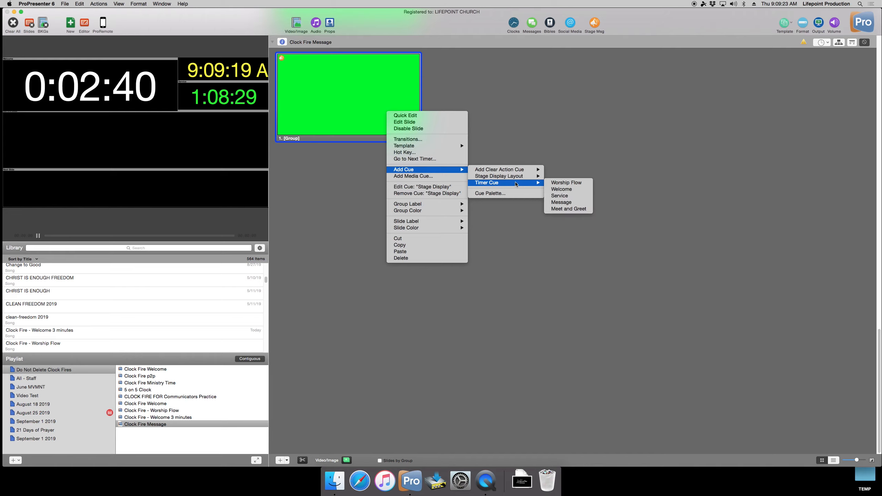
{"action": "left_click", "coordinate": [566, 202]}
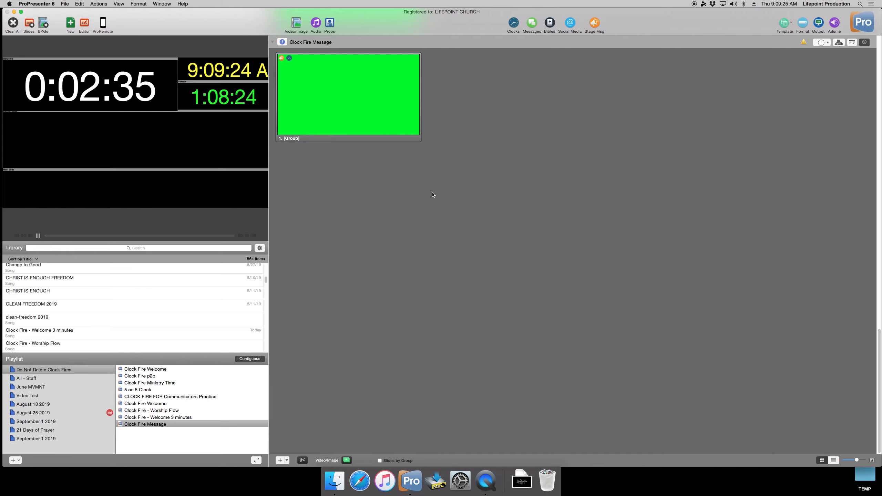
{"action": "left_click", "coordinate": [341, 99]}
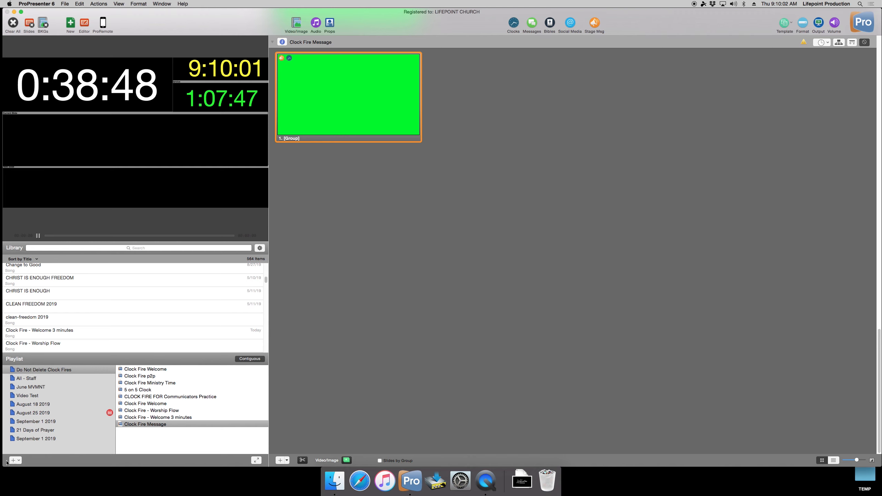
Step: In the September 1 2019 playlist, add a Worship Flow stage display layout cue to the first slide of the closing Change to Good and trigger it
{"action": "left_click", "coordinate": [50, 438]}
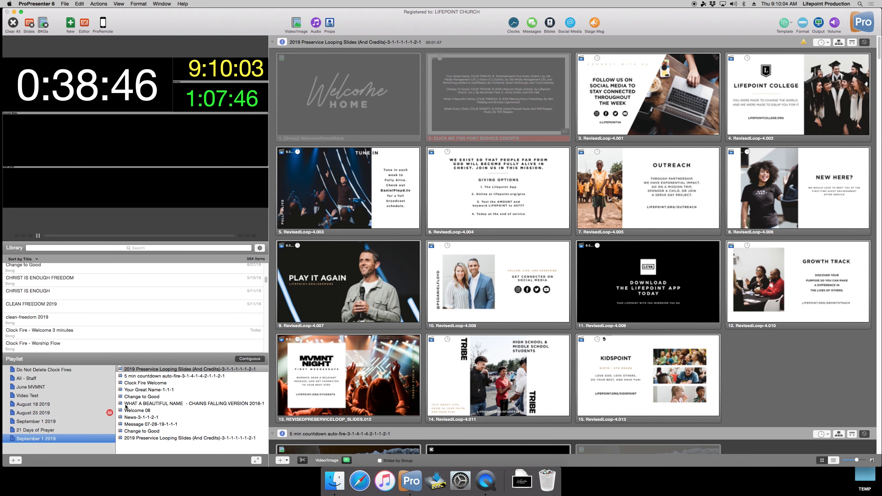
{"action": "left_click", "coordinate": [151, 431]}
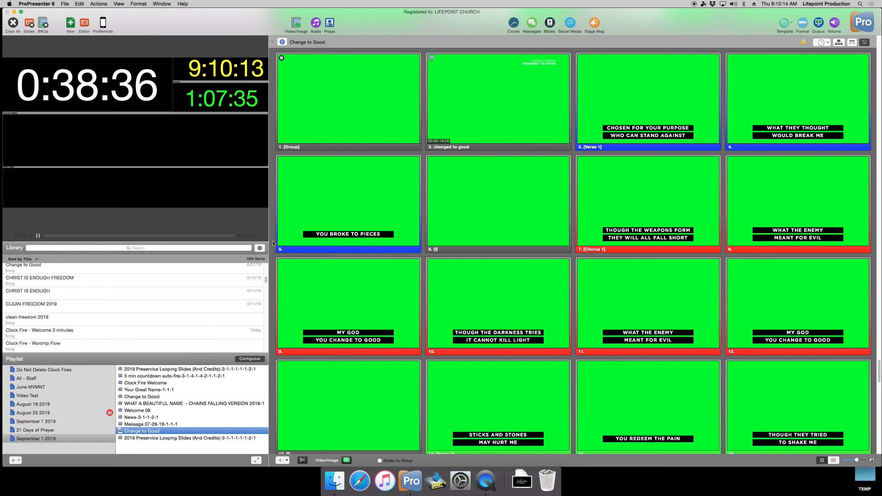
{"action": "left_click", "coordinate": [165, 427]}
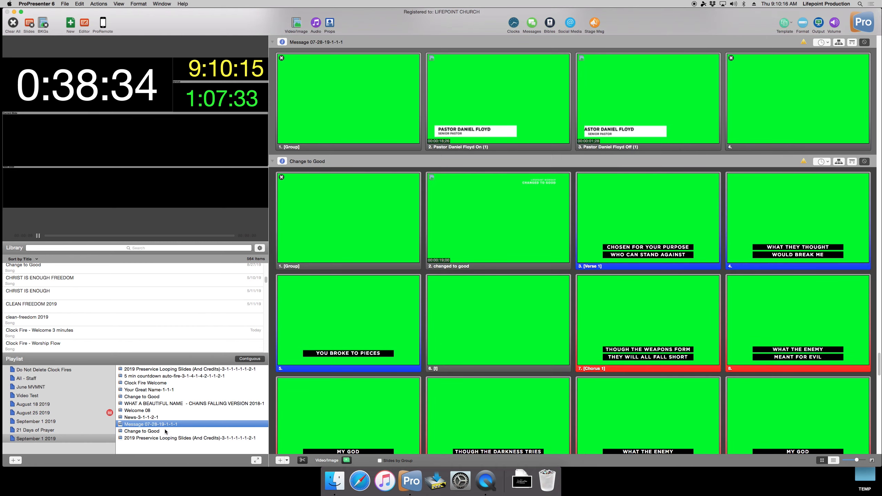
{"action": "left_click", "coordinate": [165, 429]}
{"action": "mouse_move", "coordinate": [146, 128]}
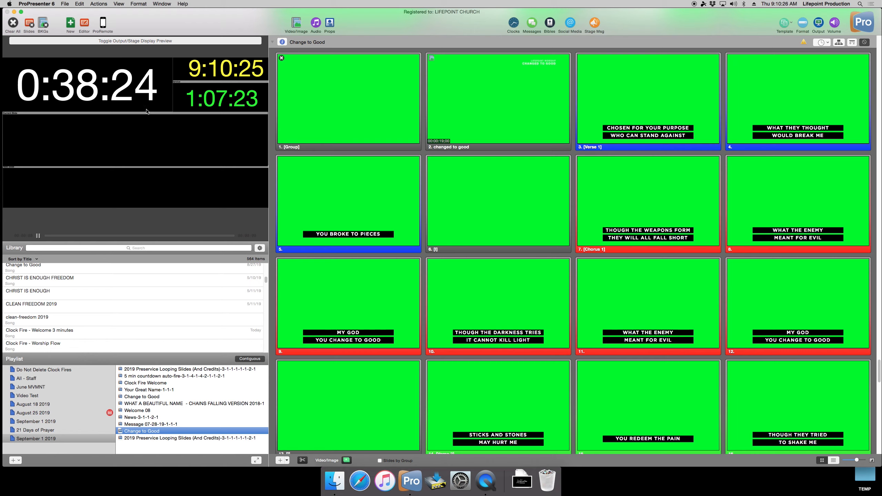
{"action": "right_click", "coordinate": [306, 68]}
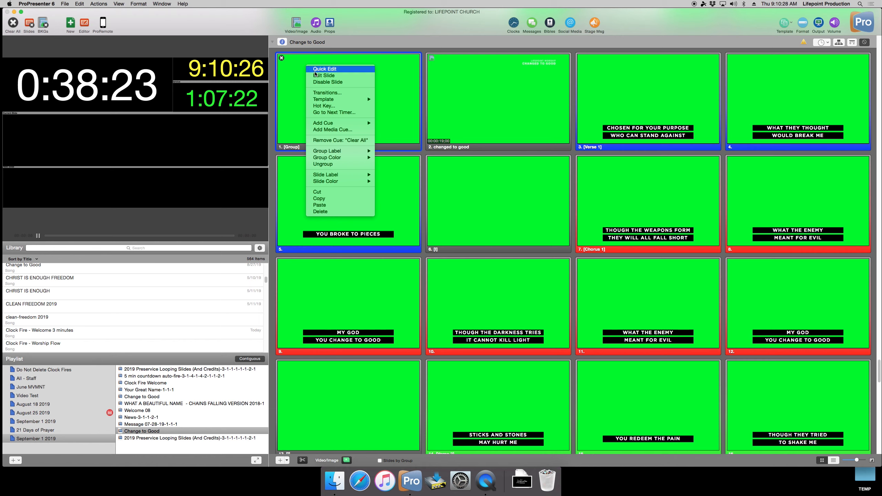
{"action": "mouse_move", "coordinate": [346, 124]}
{"action": "mouse_move", "coordinate": [396, 132]}
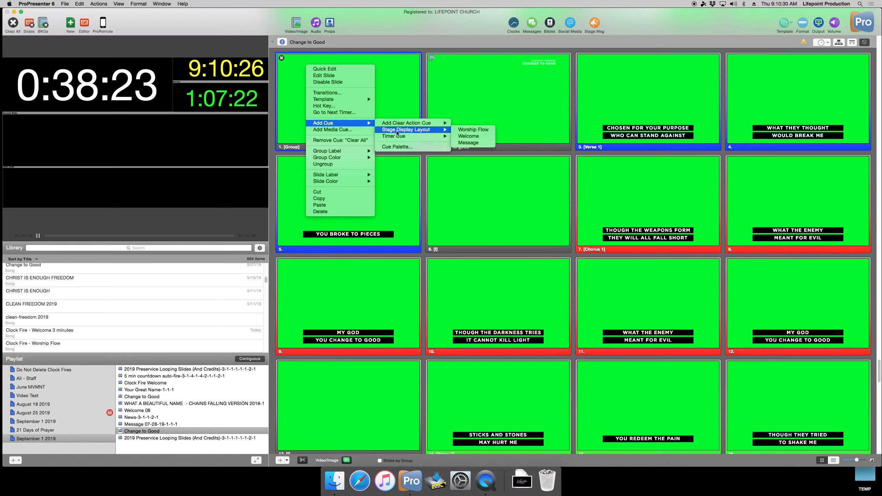
{"action": "left_click", "coordinate": [476, 130]}
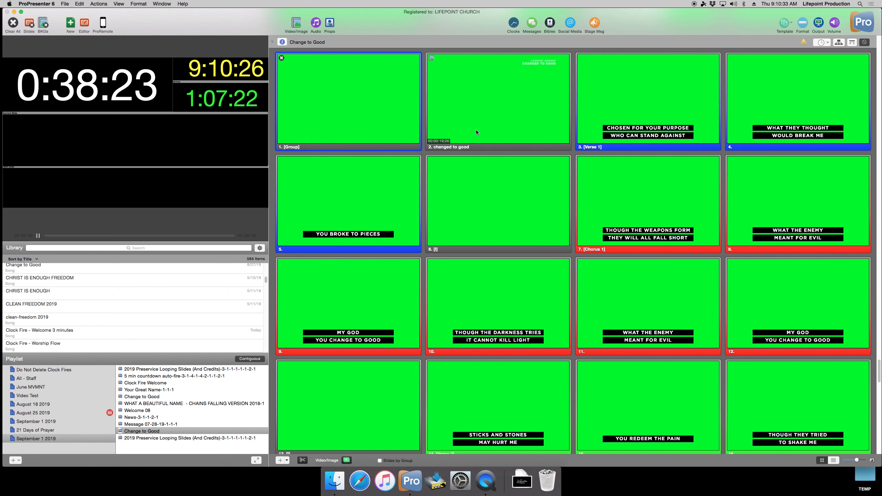
{"action": "left_click", "coordinate": [369, 110]}
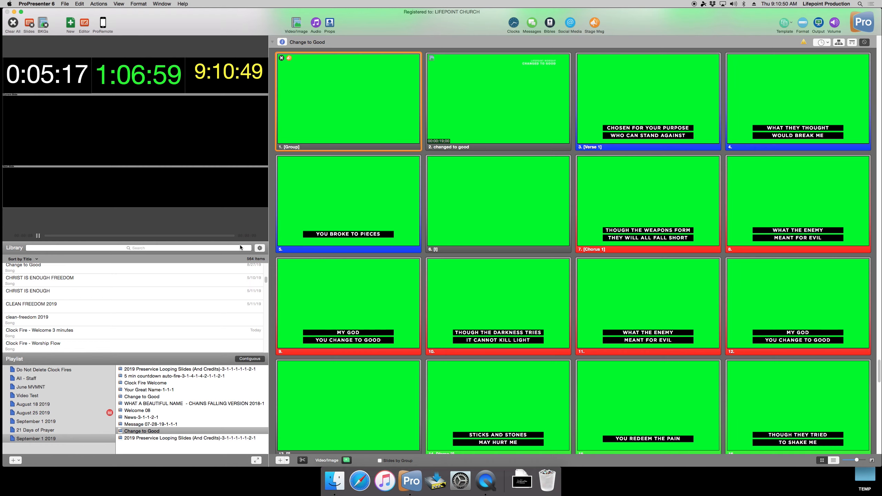
Step: Reset all timers in the Clocks and Timers window and close it
{"action": "left_click", "coordinate": [514, 24]}
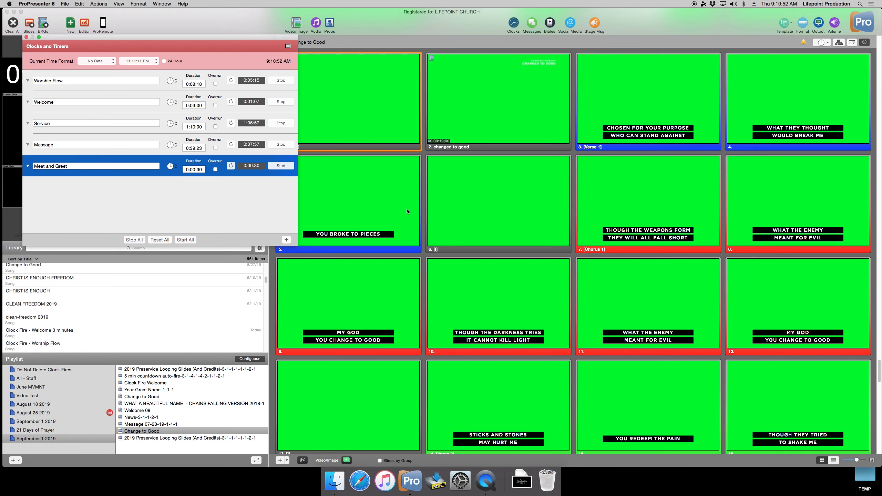
{"action": "left_click", "coordinate": [512, 23]}
{"action": "left_click", "coordinate": [512, 24]}
{"action": "left_click", "coordinate": [519, 25]}
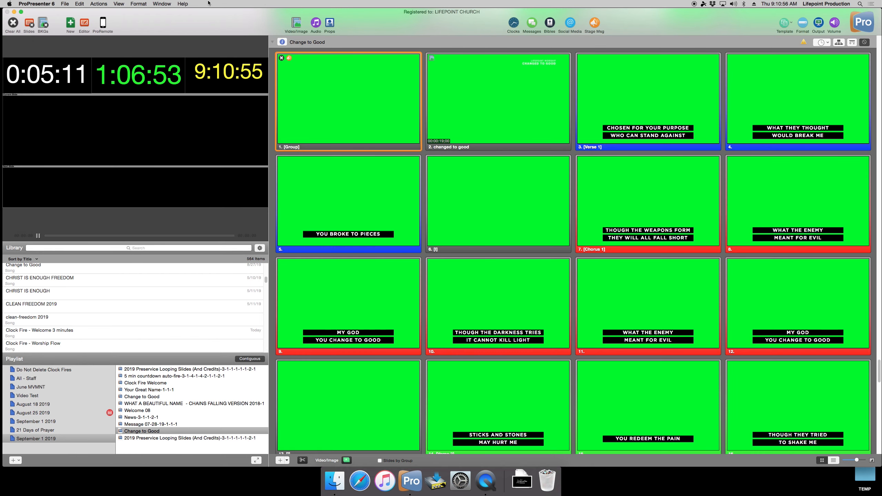
{"action": "left_click", "coordinate": [128, 3]}
{"action": "left_click", "coordinate": [146, 26]}
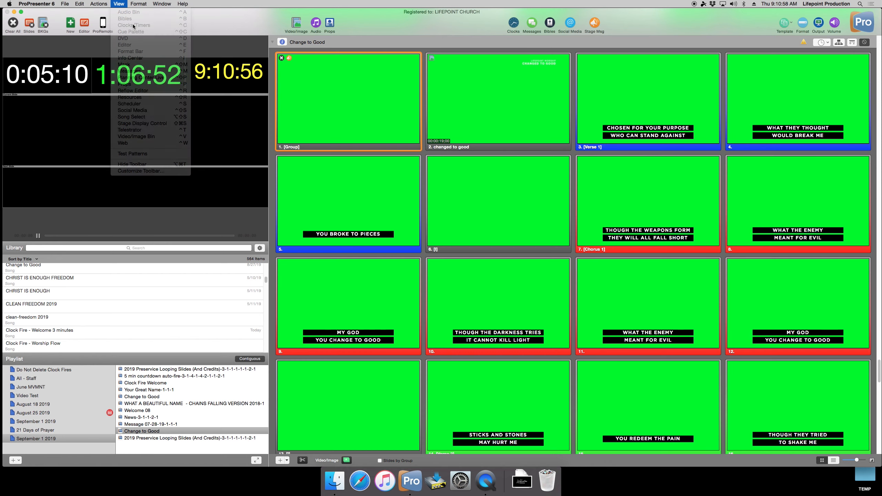
{"action": "key", "text": "ctrl+c"}
{"action": "key", "text": "ctrl+c"}
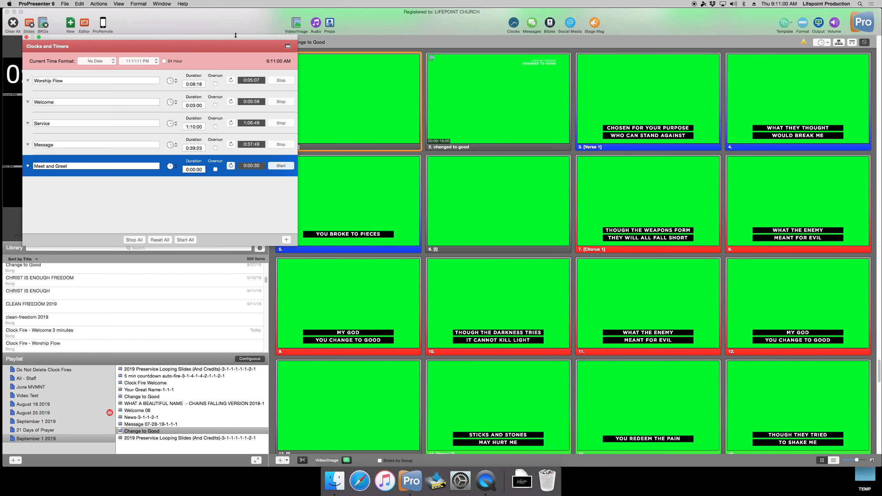
{"action": "left_click", "coordinate": [169, 240]}
{"action": "left_click", "coordinate": [26, 37]}
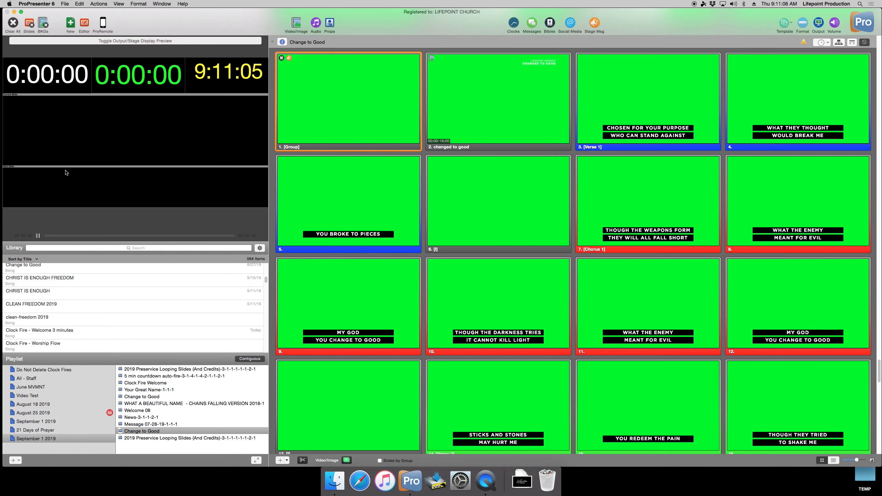
Step: Remove the first Clock Fire Welcome, Clock Fire p2p, Clock Fire Ministry Time and 5 on 5 Clock from the Do Not Delete Clock Fires playlist
{"action": "left_click", "coordinate": [47, 371]}
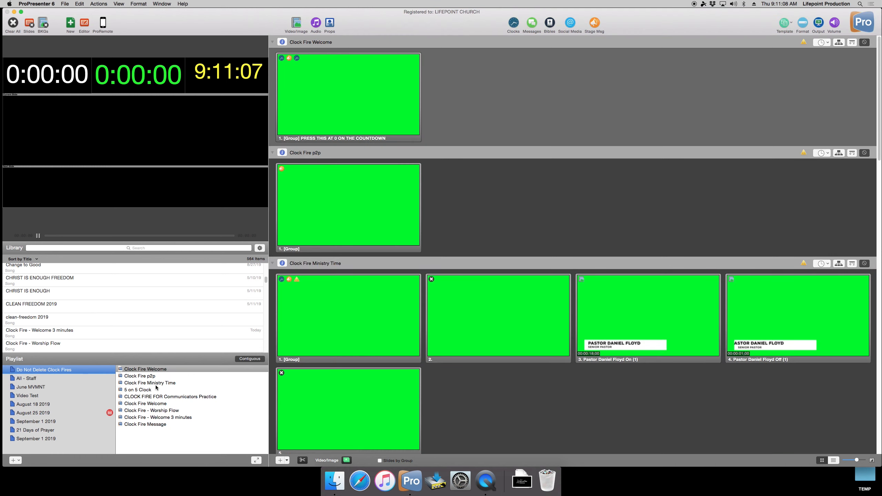
{"action": "left_click", "coordinate": [157, 434]}
{"action": "right_click", "coordinate": [152, 369]}
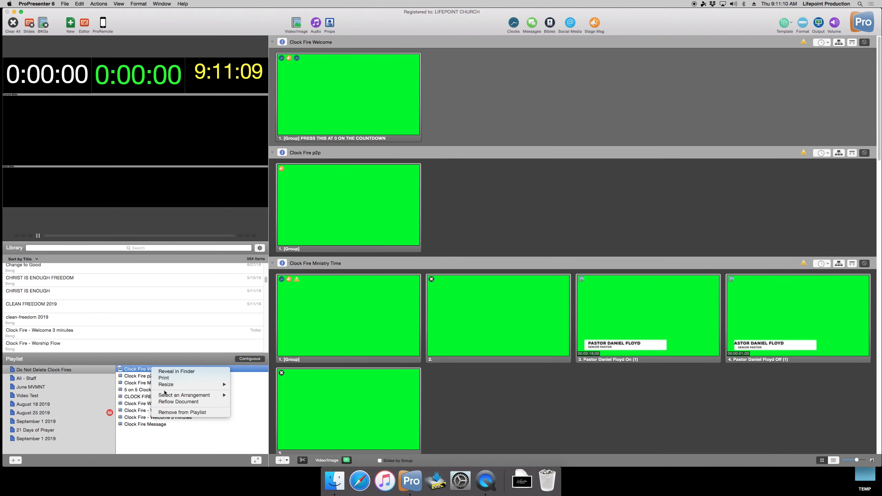
{"action": "left_click", "coordinate": [177, 414]}
{"action": "right_click", "coordinate": [155, 370]}
{"action": "left_click", "coordinate": [182, 414]}
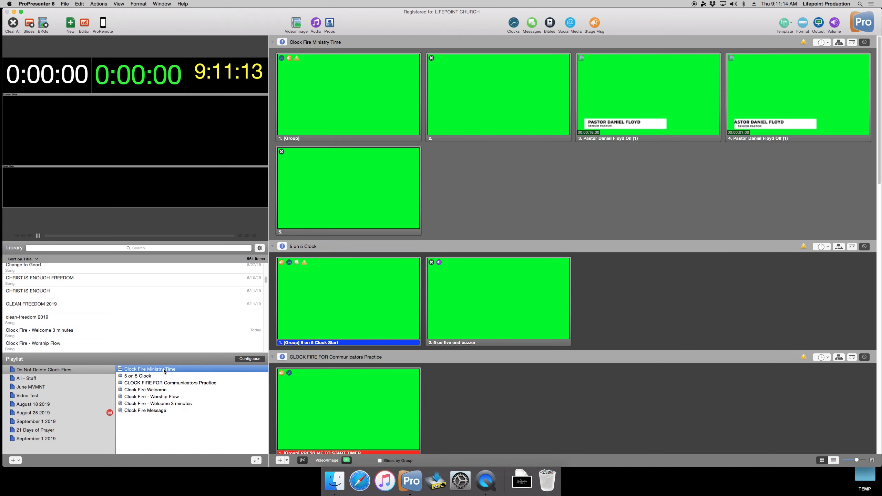
{"action": "right_click", "coordinate": [164, 369]}
{"action": "left_click", "coordinate": [186, 414]}
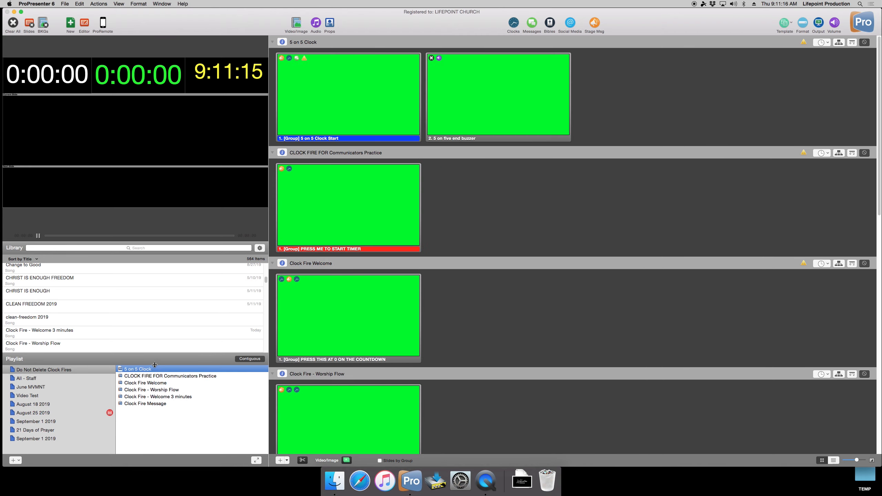
{"action": "right_click", "coordinate": [152, 369]}
{"action": "left_click", "coordinate": [181, 415]}
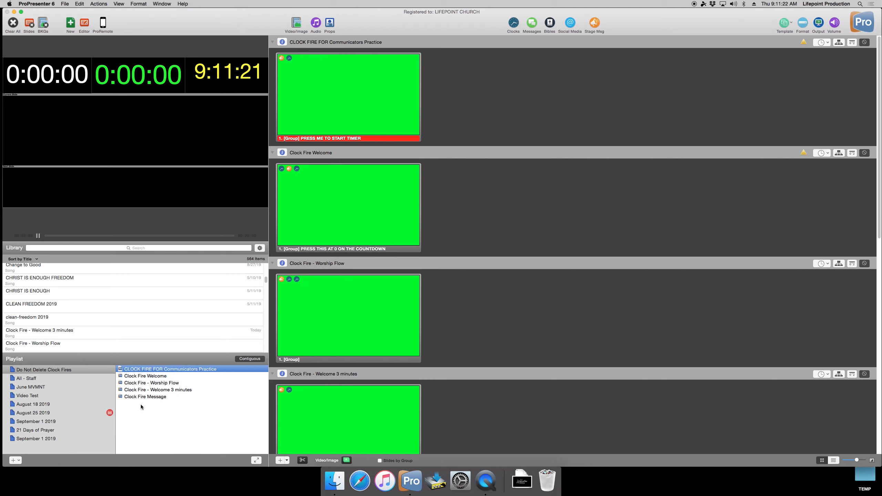
Step: Remove the remaining old Clock Fire Welcome from the clock fires playlist
{"action": "left_click_drag", "start_coordinate": [161, 397], "coordinate": [147, 385]}
{"action": "right_click", "coordinate": [153, 377]}
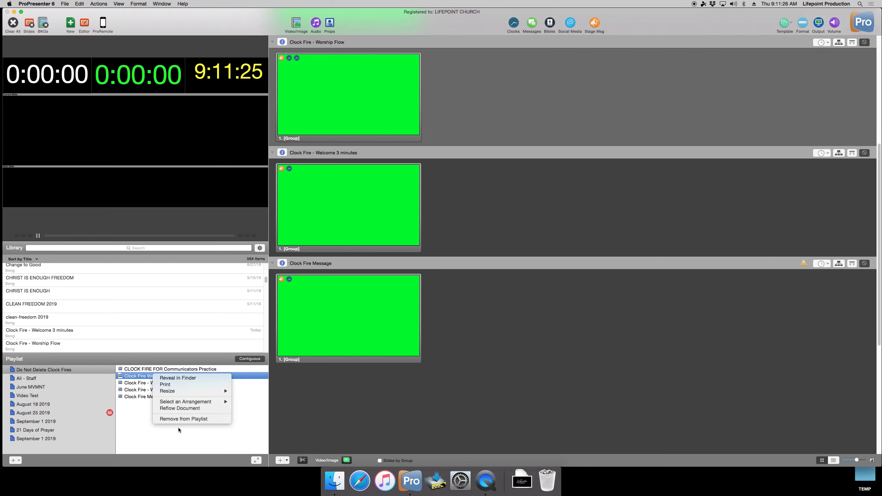
{"action": "left_click", "coordinate": [183, 419]}
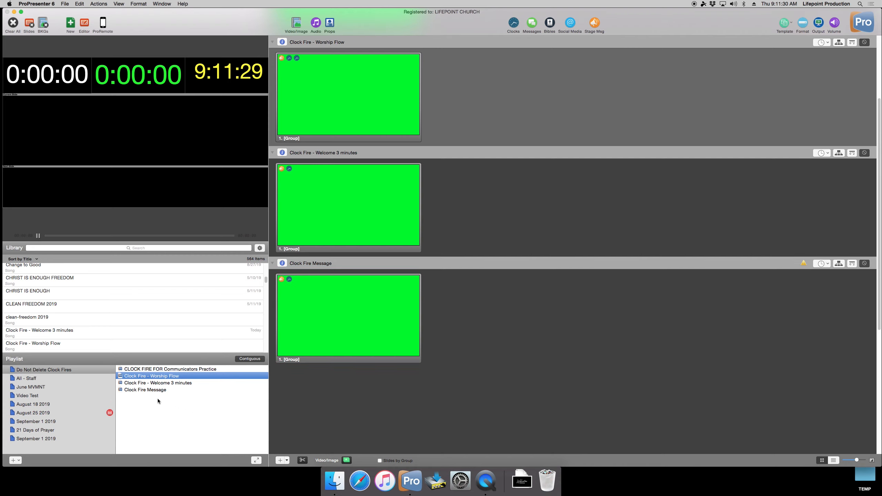
Step: Copy the Worship Flow, Welcome 3 minutes and Message clock fires to the September 1 2019 playlist, placing Worship Flow directly after the 5 min countdown
{"action": "left_click_drag", "start_coordinate": [157, 399], "coordinate": [58, 438]}
{"action": "left_click", "coordinate": [58, 438]}
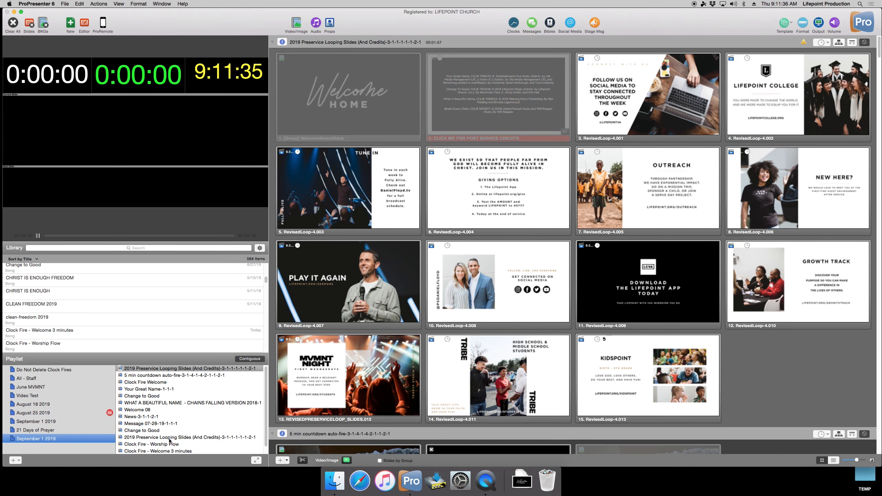
{"action": "left_click_drag", "start_coordinate": [170, 444], "coordinate": [176, 382]}
Step: Remove the old Clock Fire Welcome from the September 1 2019 playlist and select Clock Fire - Worship Flow
{"action": "right_click", "coordinate": [165, 390]}
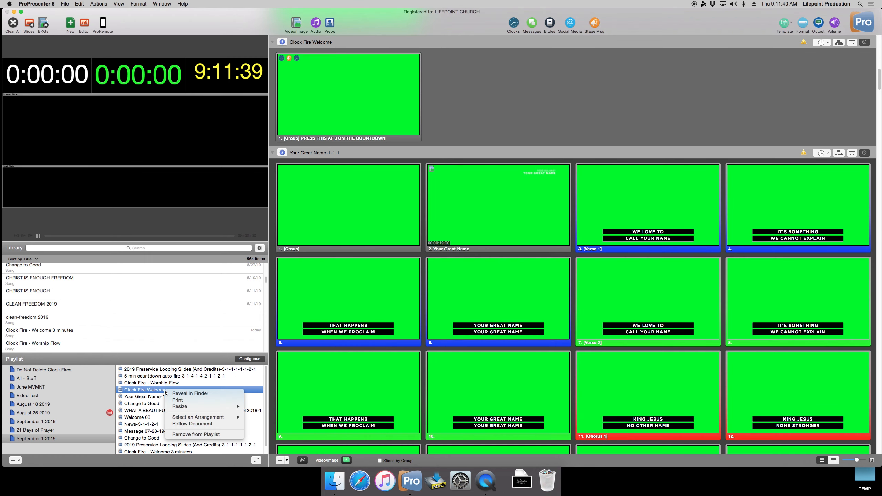
{"action": "left_click", "coordinate": [196, 435]}
{"action": "left_click", "coordinate": [171, 382]}
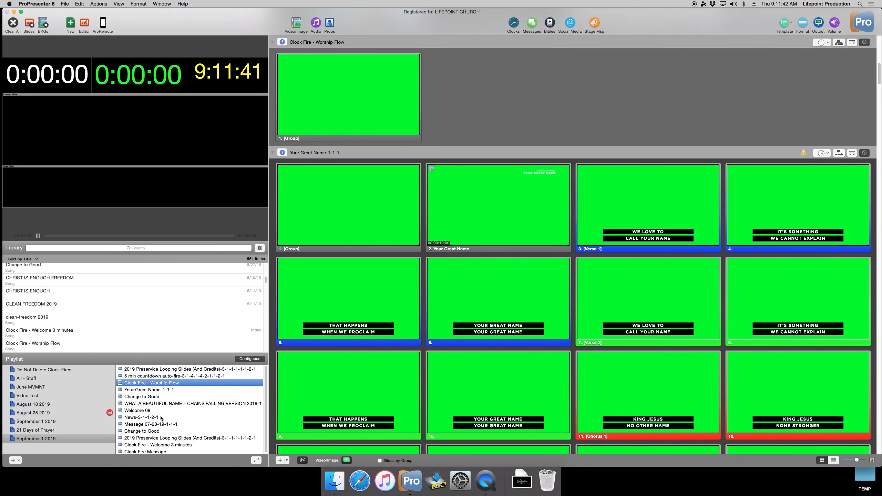
Step: Move Clock Fire - Welcome 3 minutes directly before Welcome 08, and Clock Fire Message directly before Message 07-28-19-1-1-1
{"action": "left_click_drag", "start_coordinate": [163, 448], "coordinate": [168, 410]}
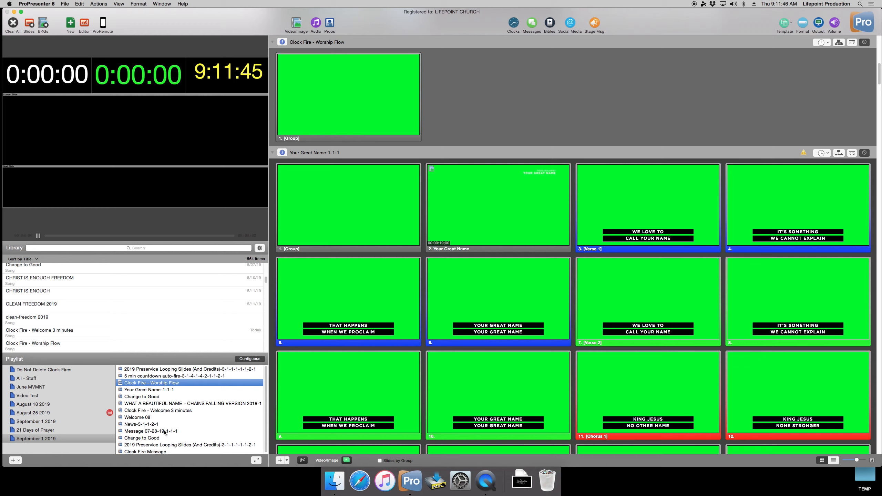
{"action": "left_click_drag", "start_coordinate": [160, 454], "coordinate": [161, 434]}
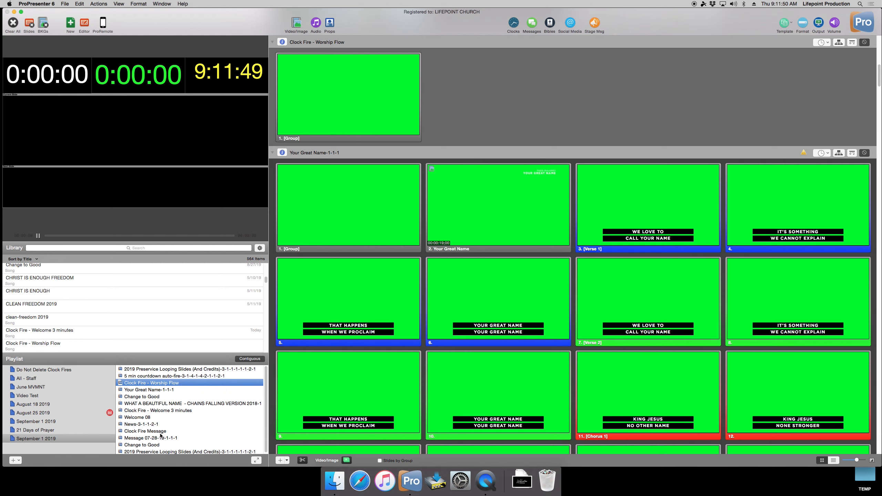
Step: Select Clock Fire - Worship Flow in the September 1 2019 playlist and trigger its slide
{"action": "key", "text": "Down"}
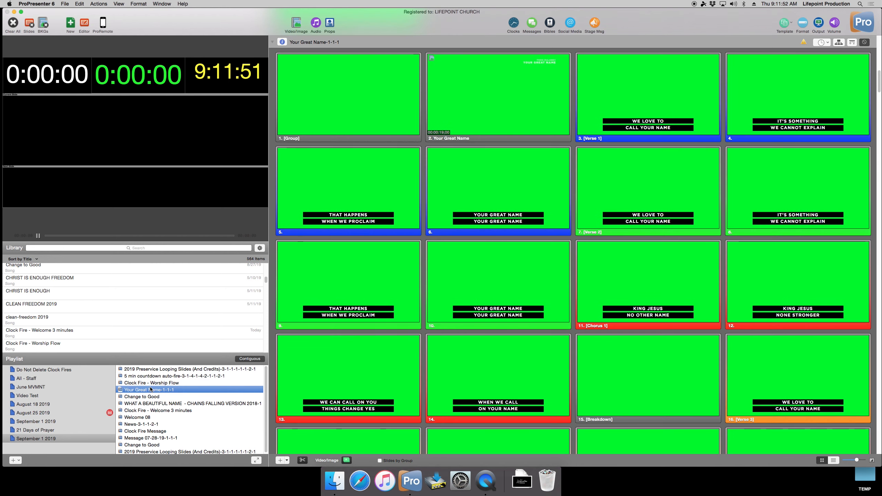
{"action": "key", "text": "Up"}
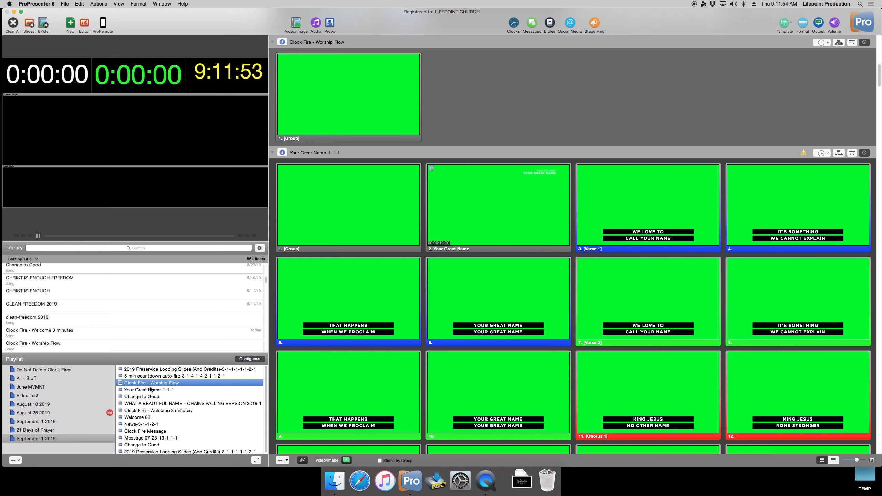
{"action": "key", "text": "Up"}
{"action": "key", "text": "Down"}
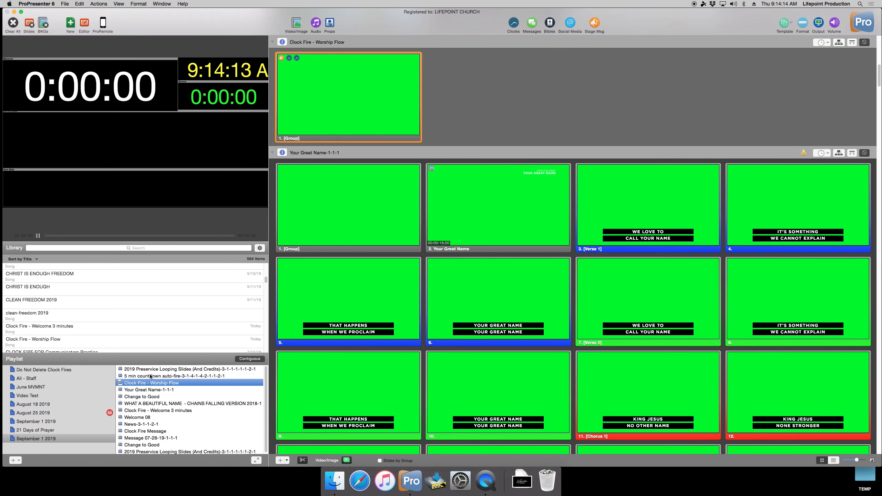
{"action": "left_click", "coordinate": [333, 122]}
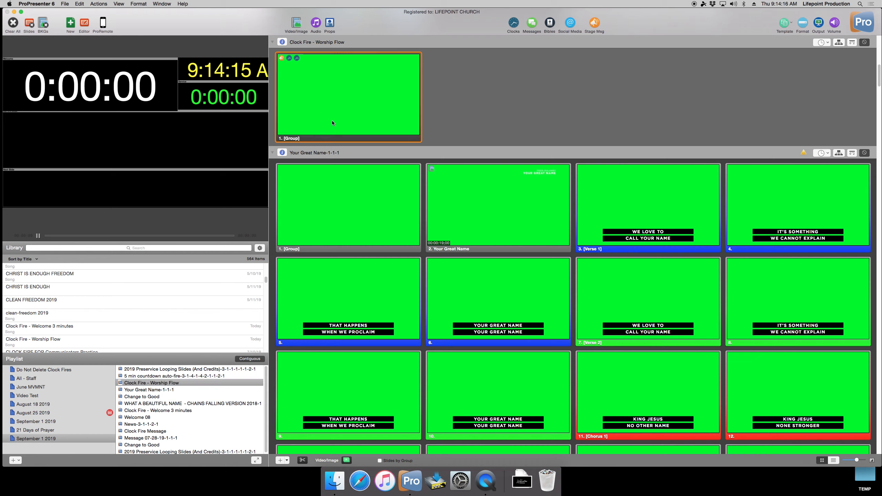